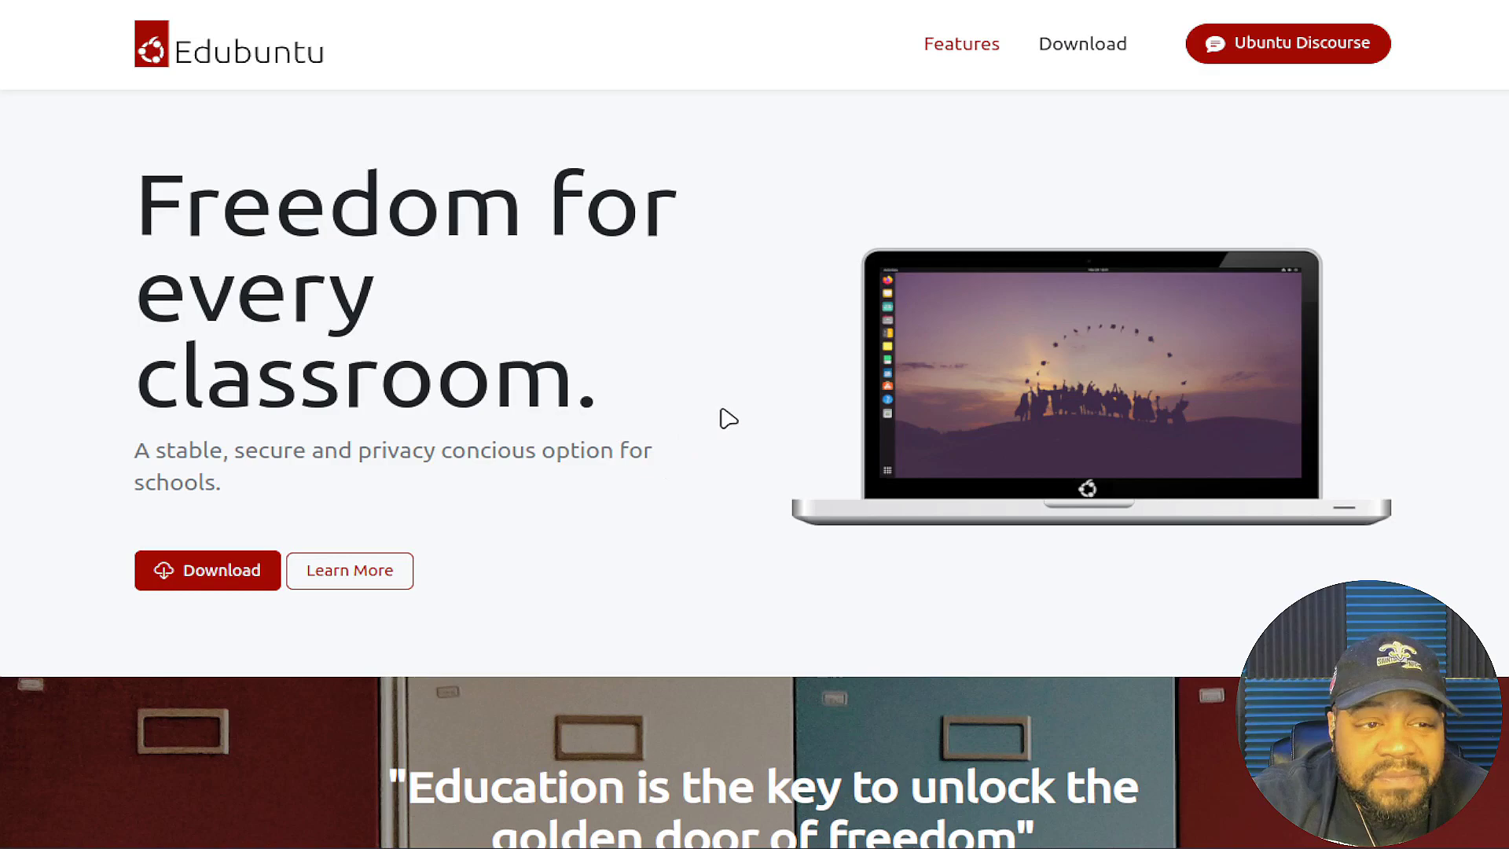
# Scroll the Edubuntu home page past the quote, feature blocks and Solid Foundation to the download banner
pyautogui.scroll(-5, 723, 417)
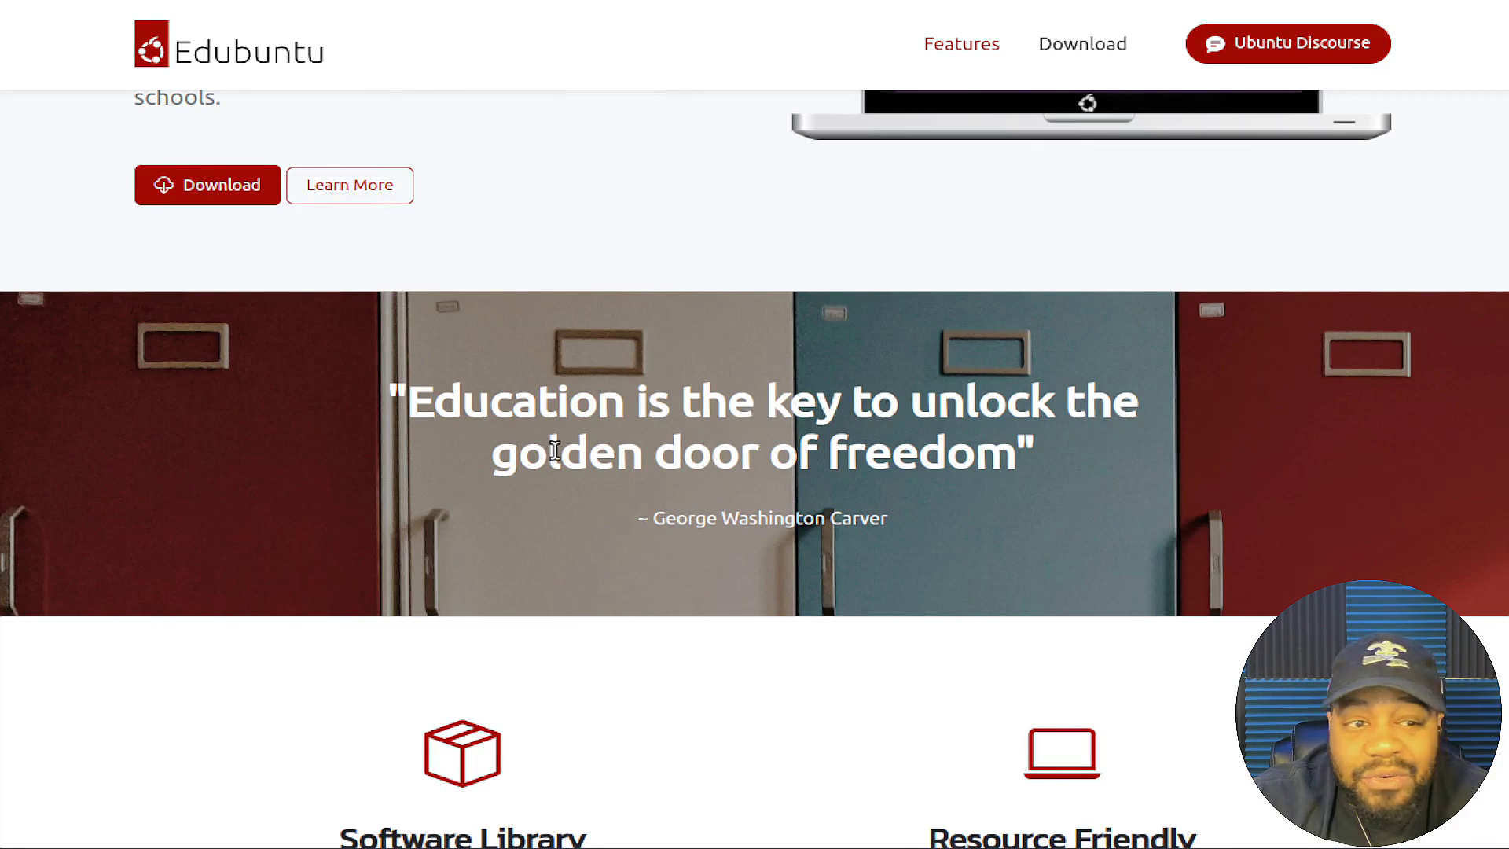
pyautogui.scroll(-6, 912, 468)
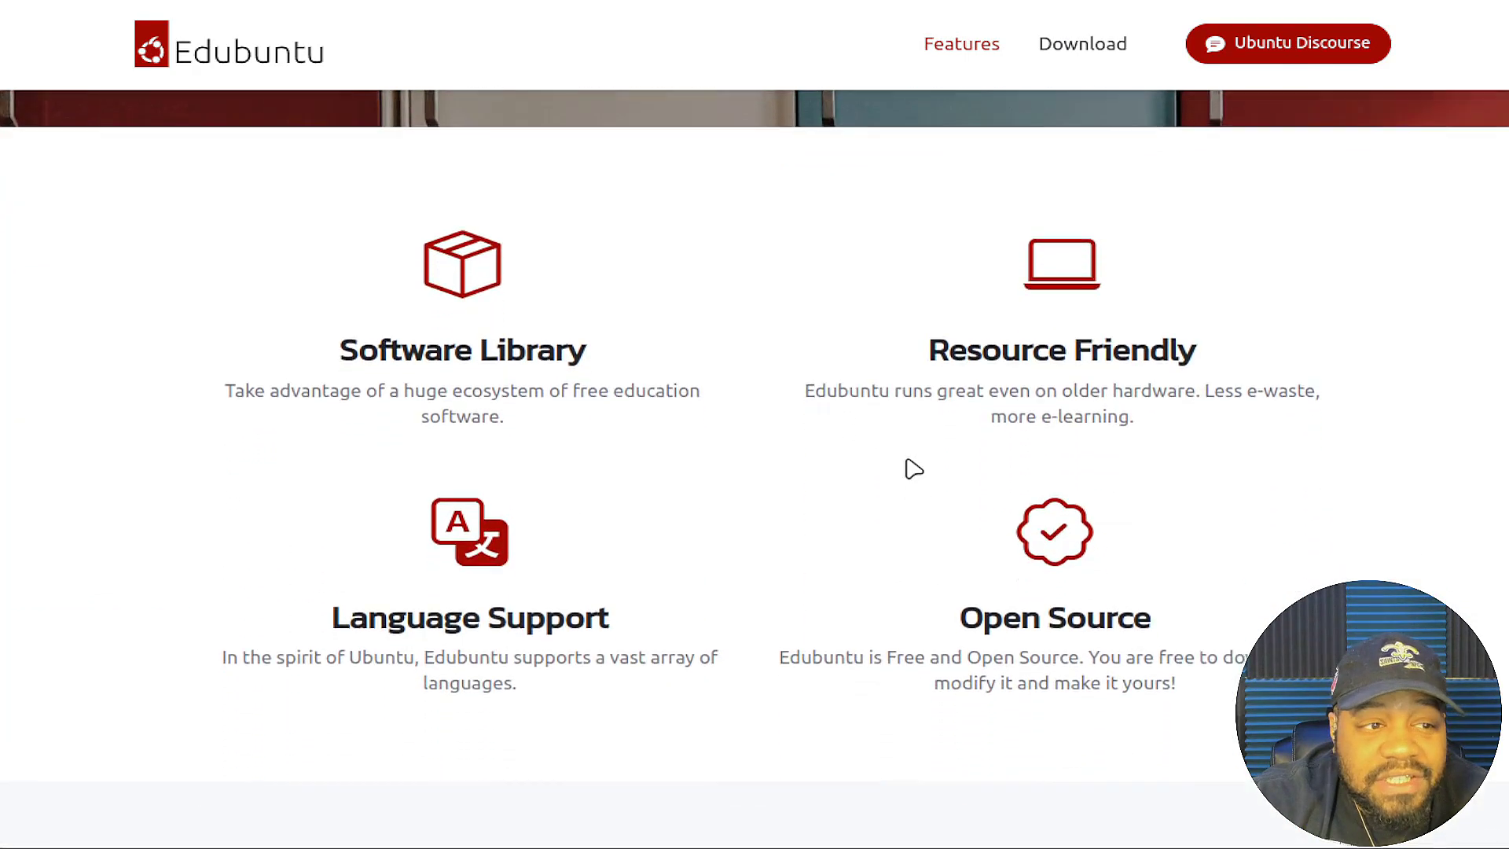
pyautogui.scroll(-1, 912, 468)
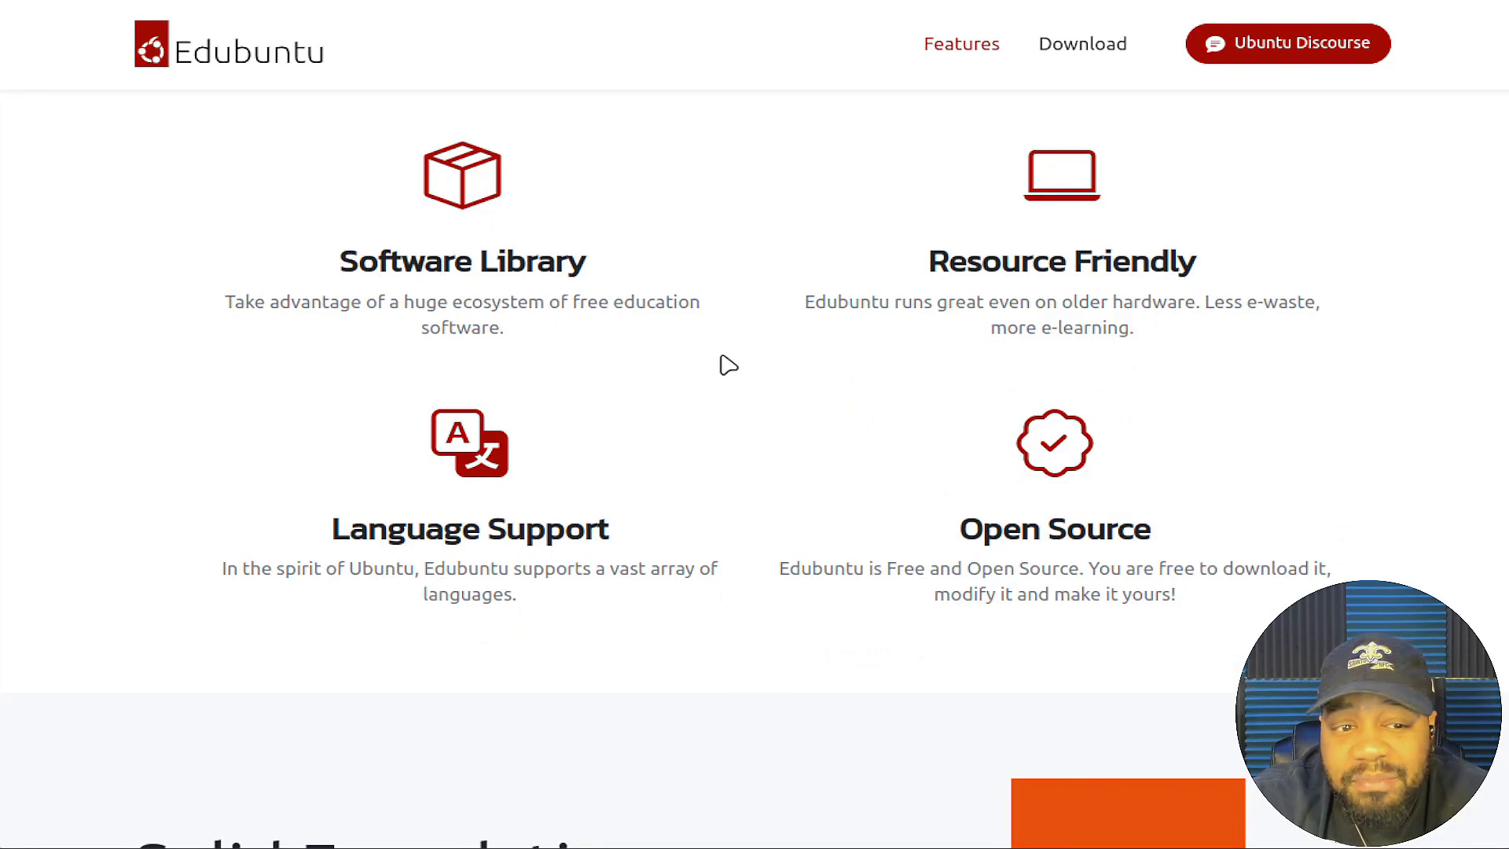
pyautogui.scroll(-3, 799, 386)
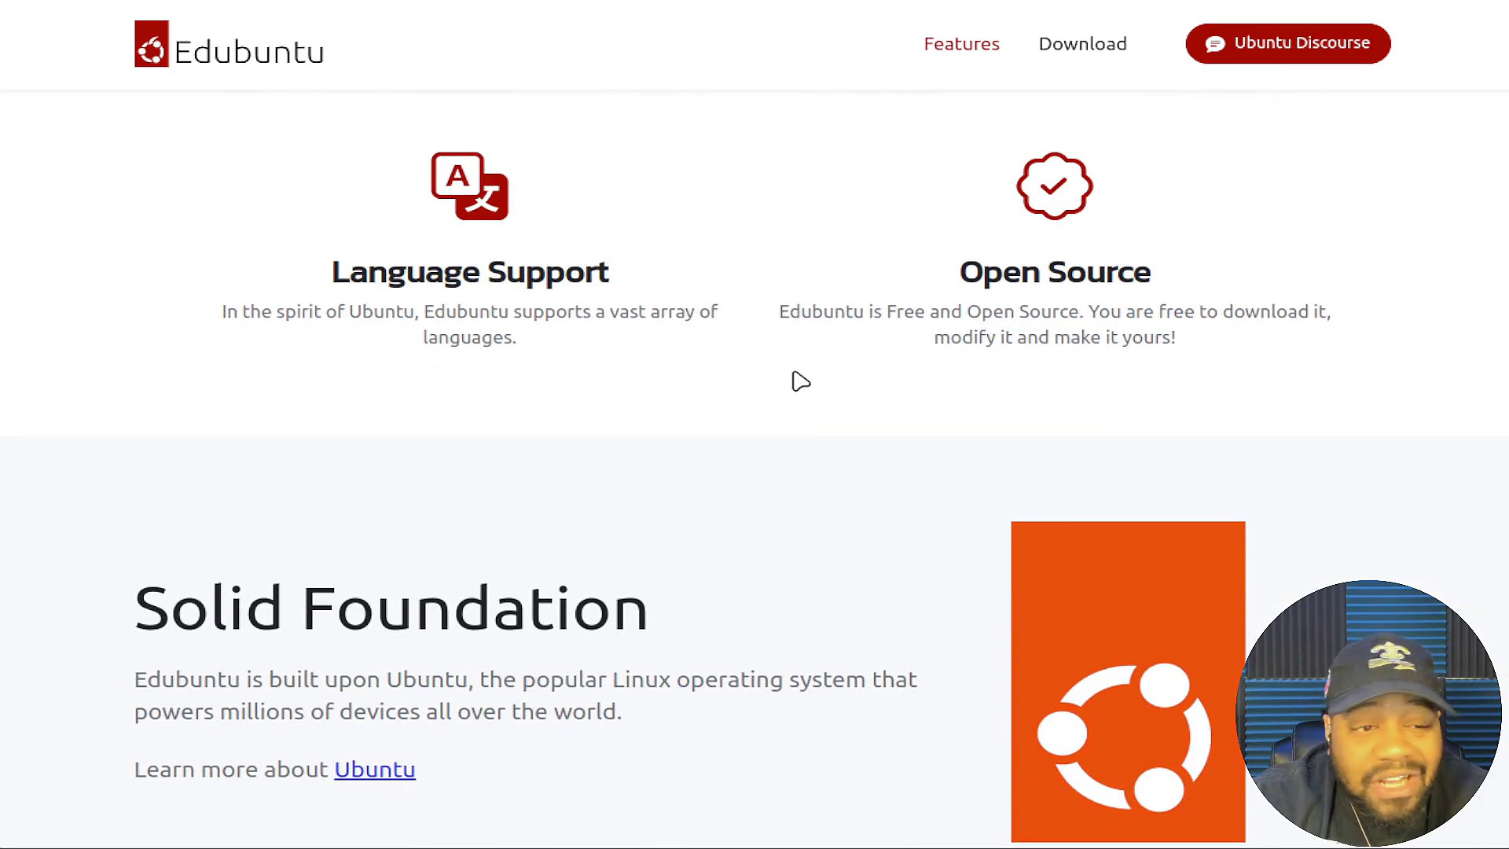
pyautogui.scroll(-4, 798, 387)
pyautogui.scroll(-8, 799, 381)
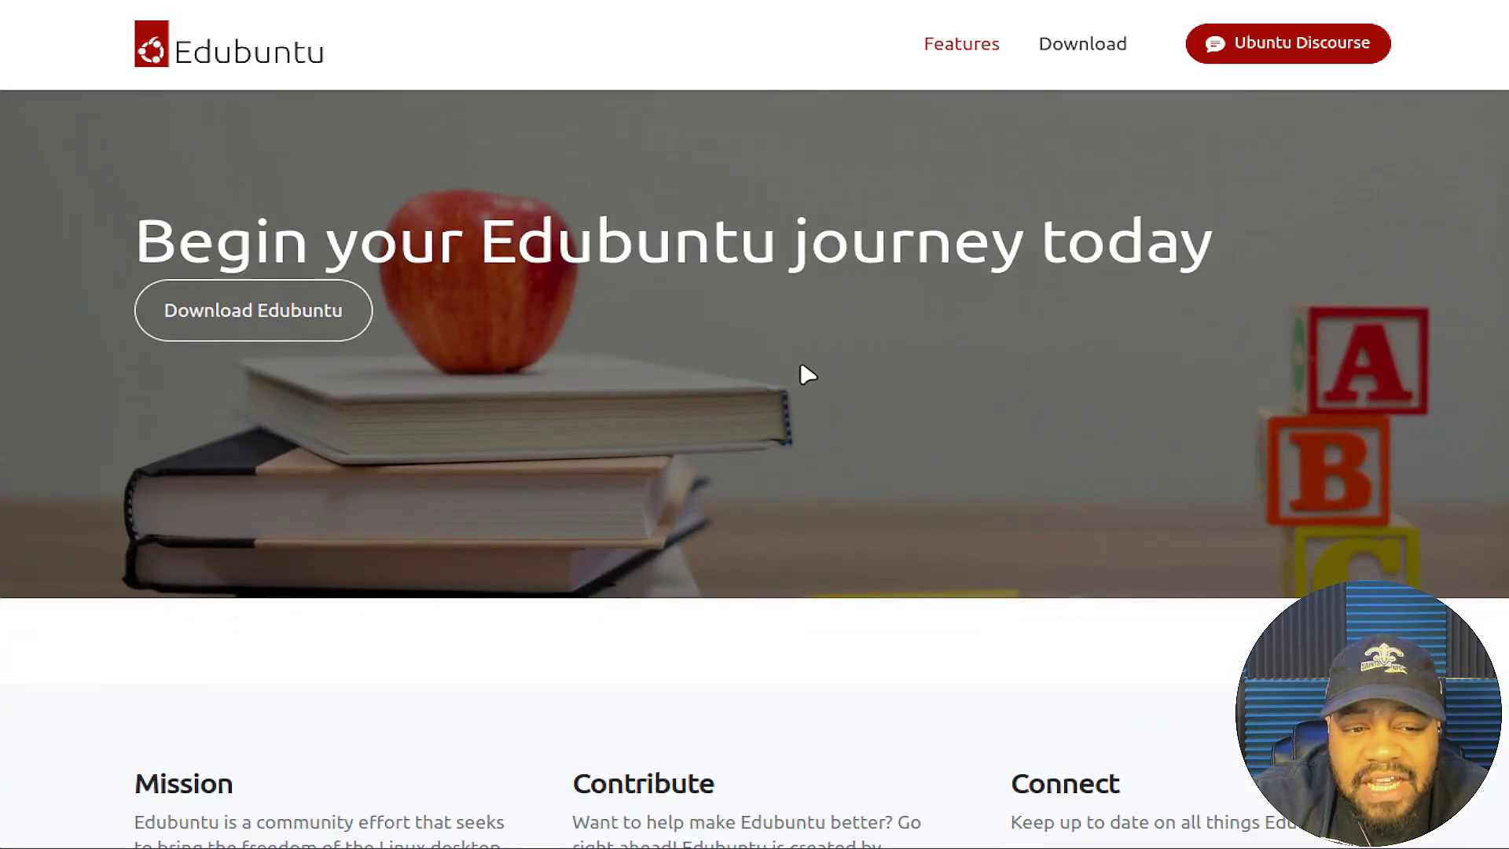
# Check that the download dialog offers Edubuntu 23.04 Lunar Lobster, close it, and scroll to the footer
pyautogui.click(262, 318)
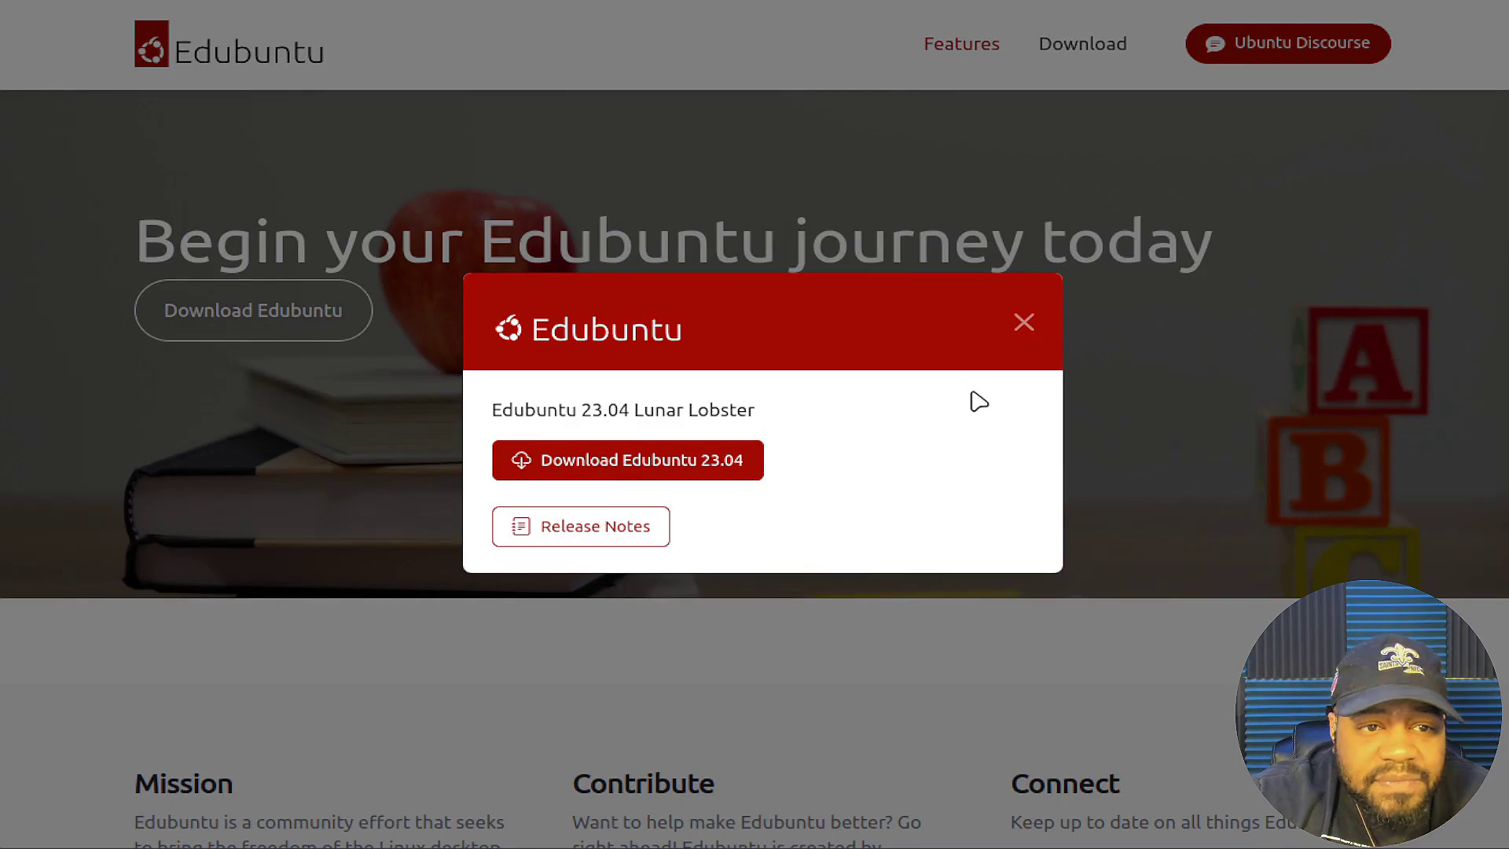
pyautogui.click(1026, 321)
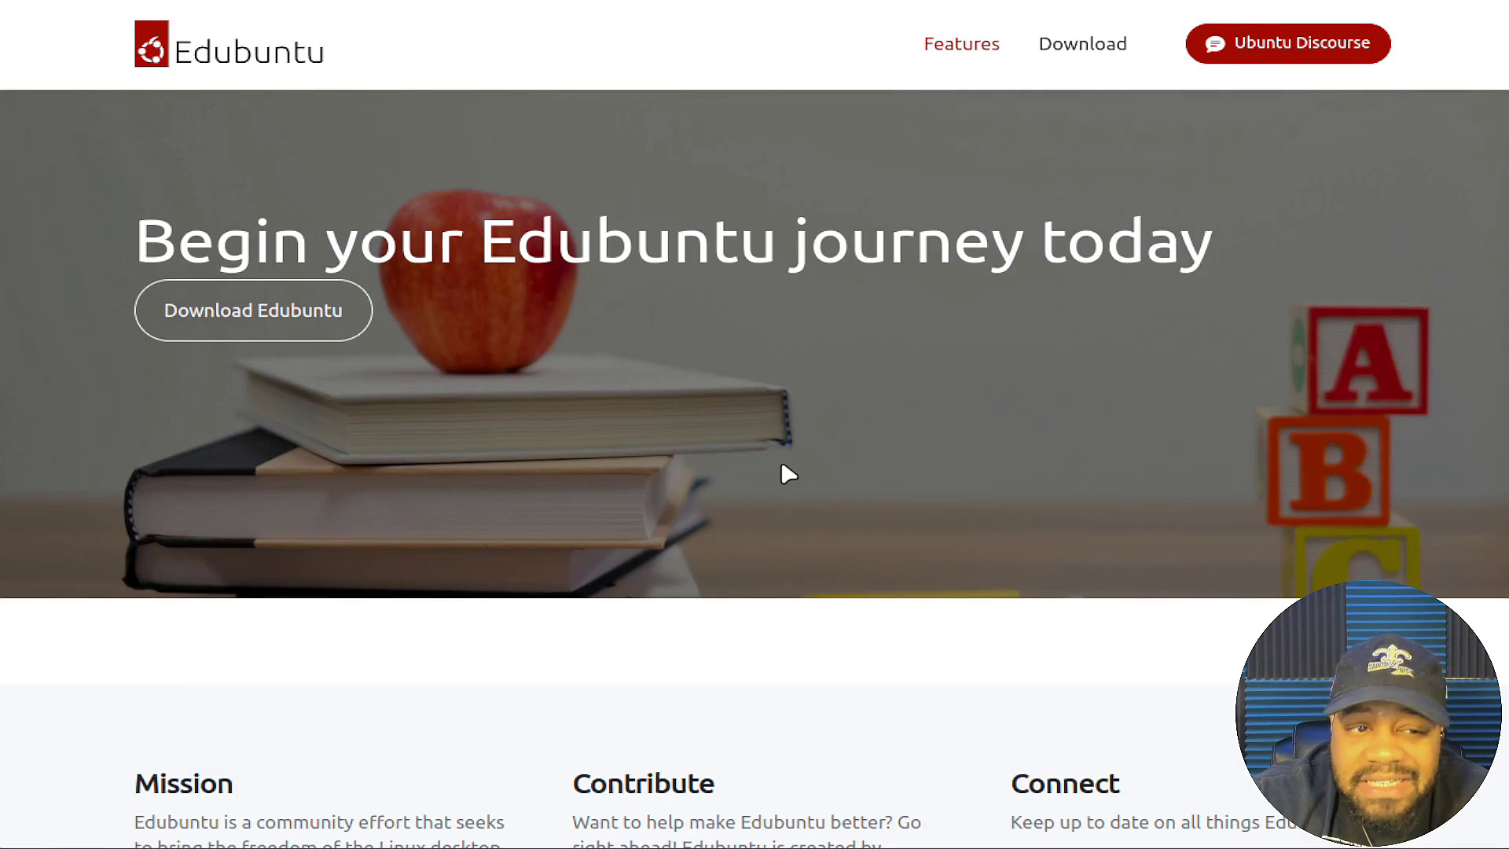
pyautogui.scroll(-5, 786, 472)
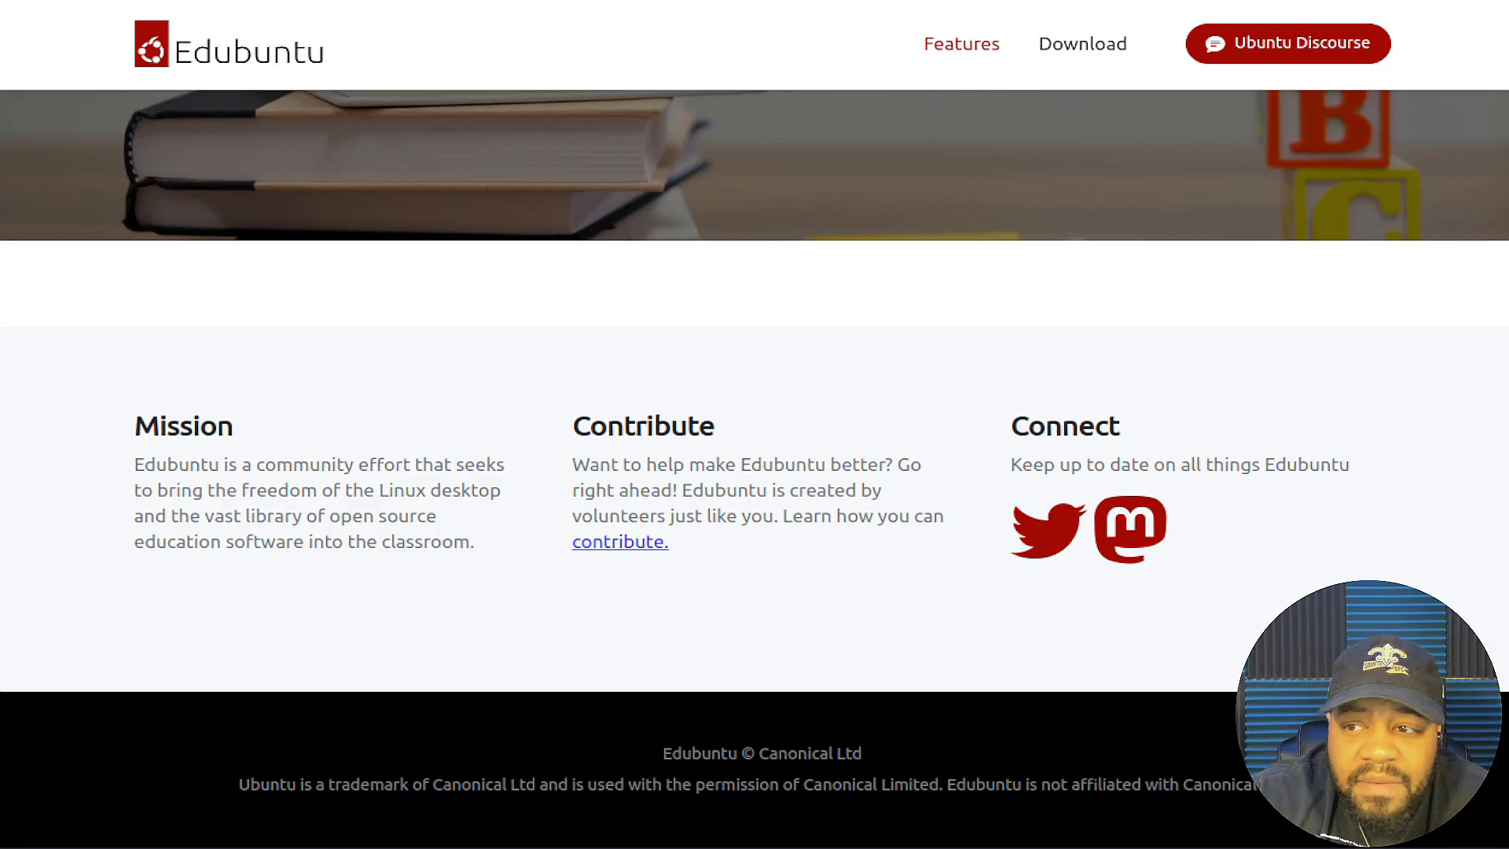
# Return to the top of the home page and reopen the Download Edubuntu options
pyautogui.scroll(15, 833, 496)
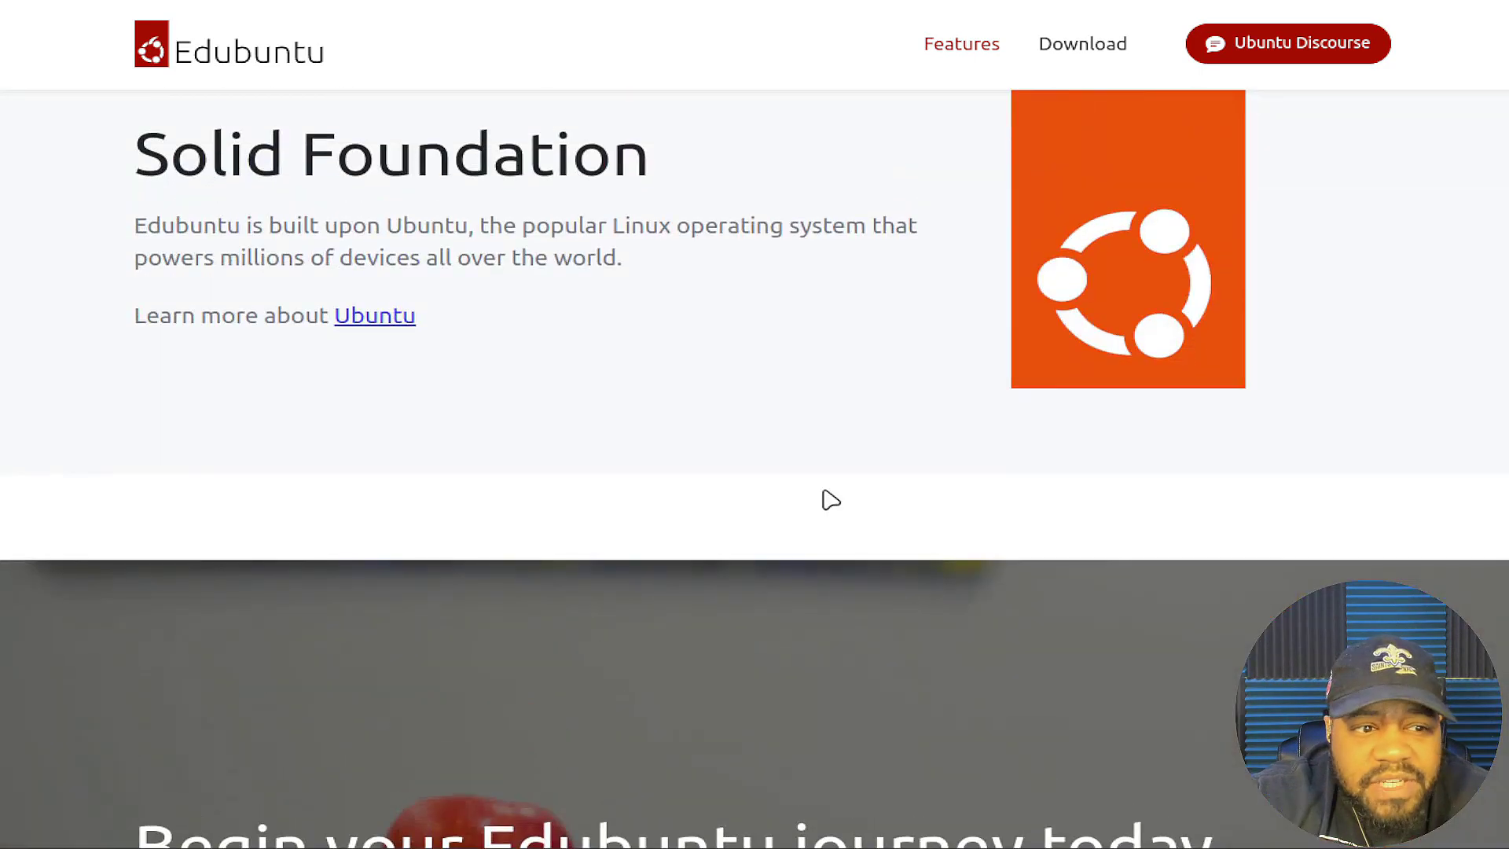
pyautogui.scroll(10, 732, 500)
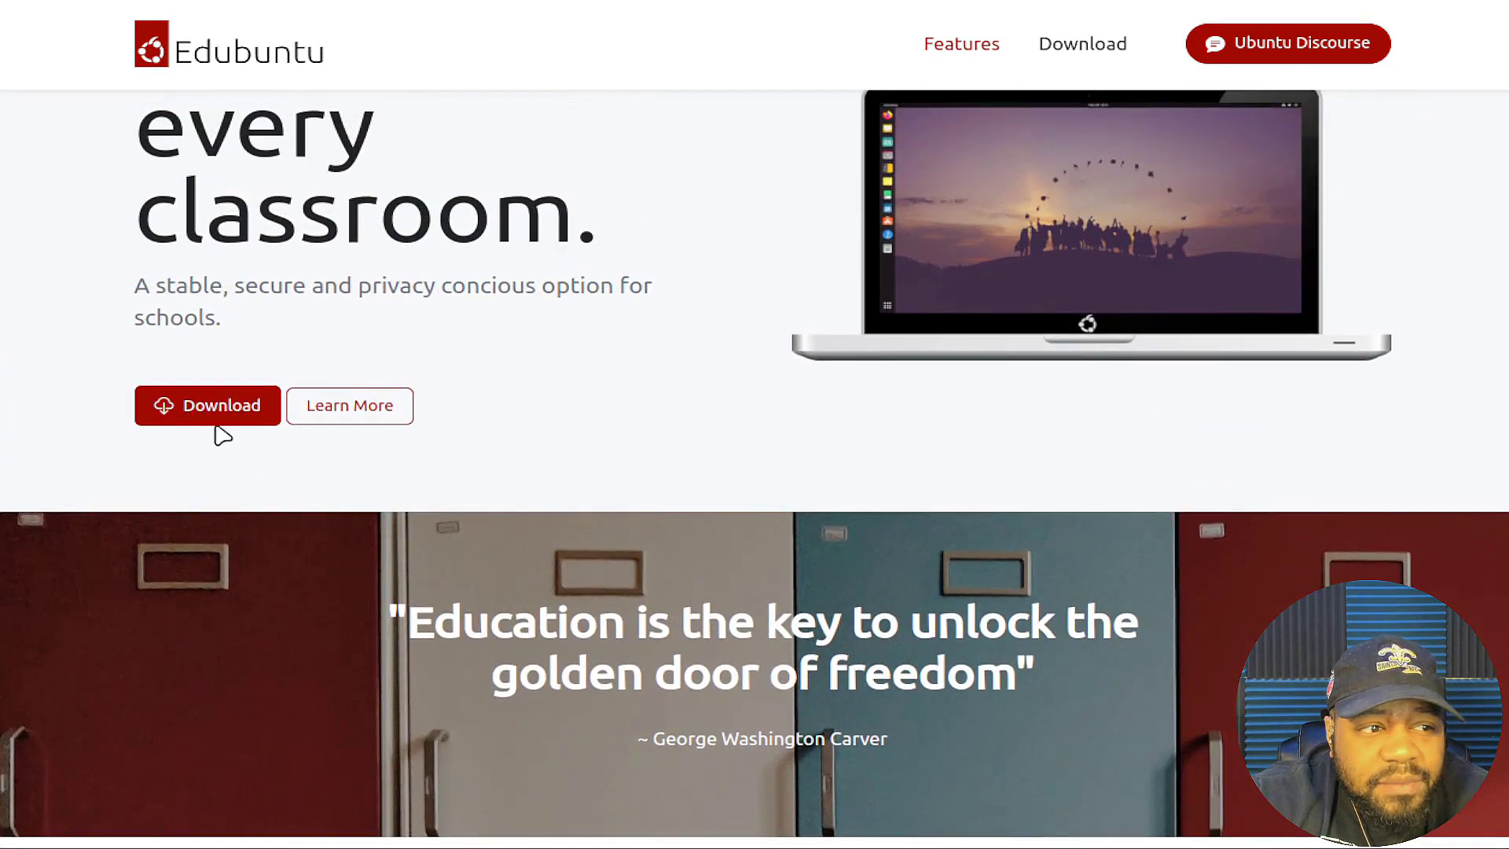
pyautogui.click(191, 411)
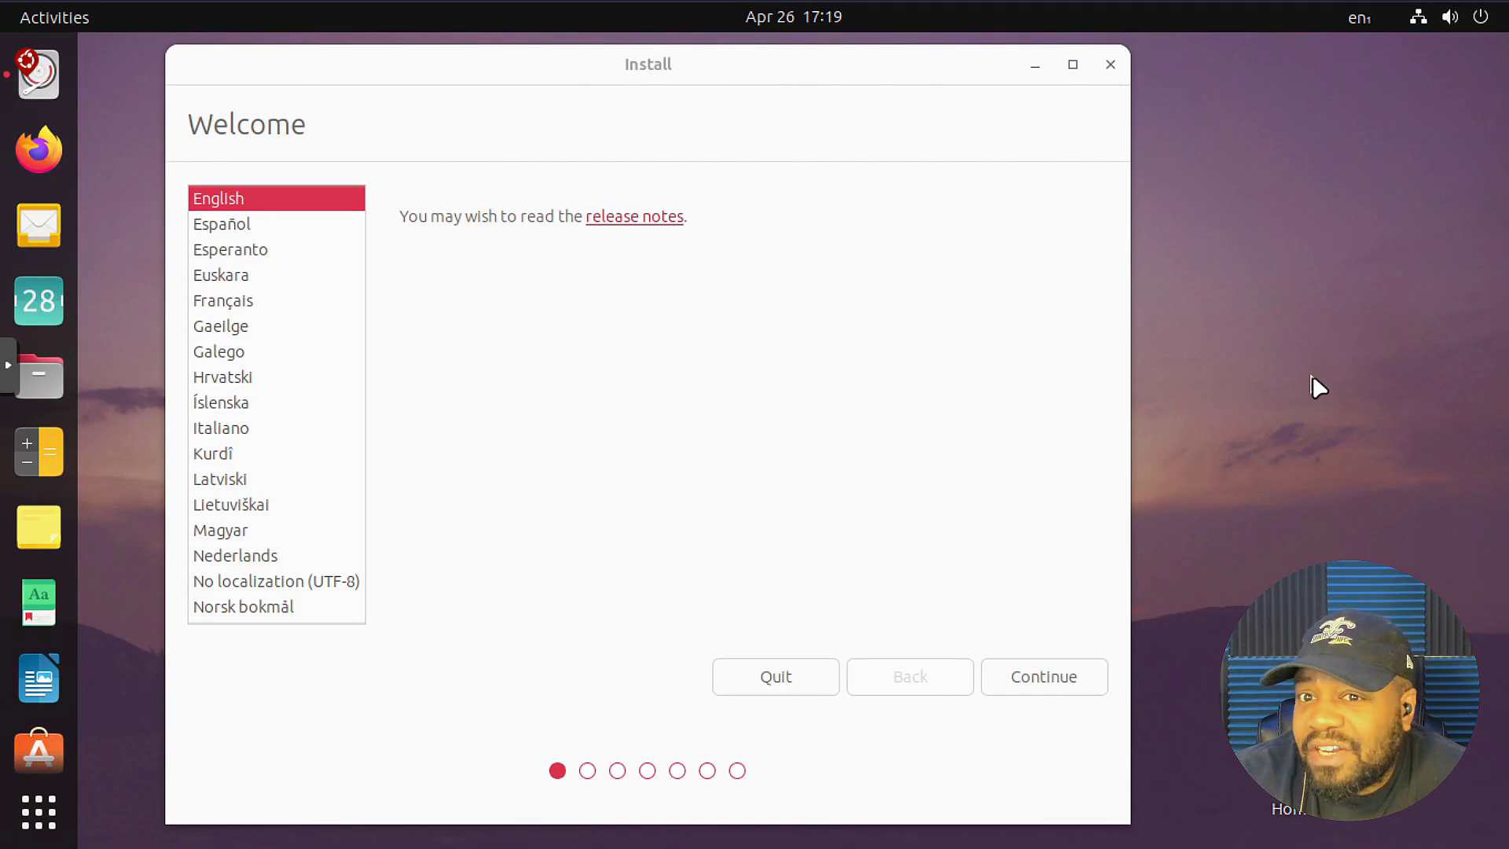
# Keep English with the English (US) keyboard, and add third-party software to the normal installation
pyautogui.click(1054, 679)
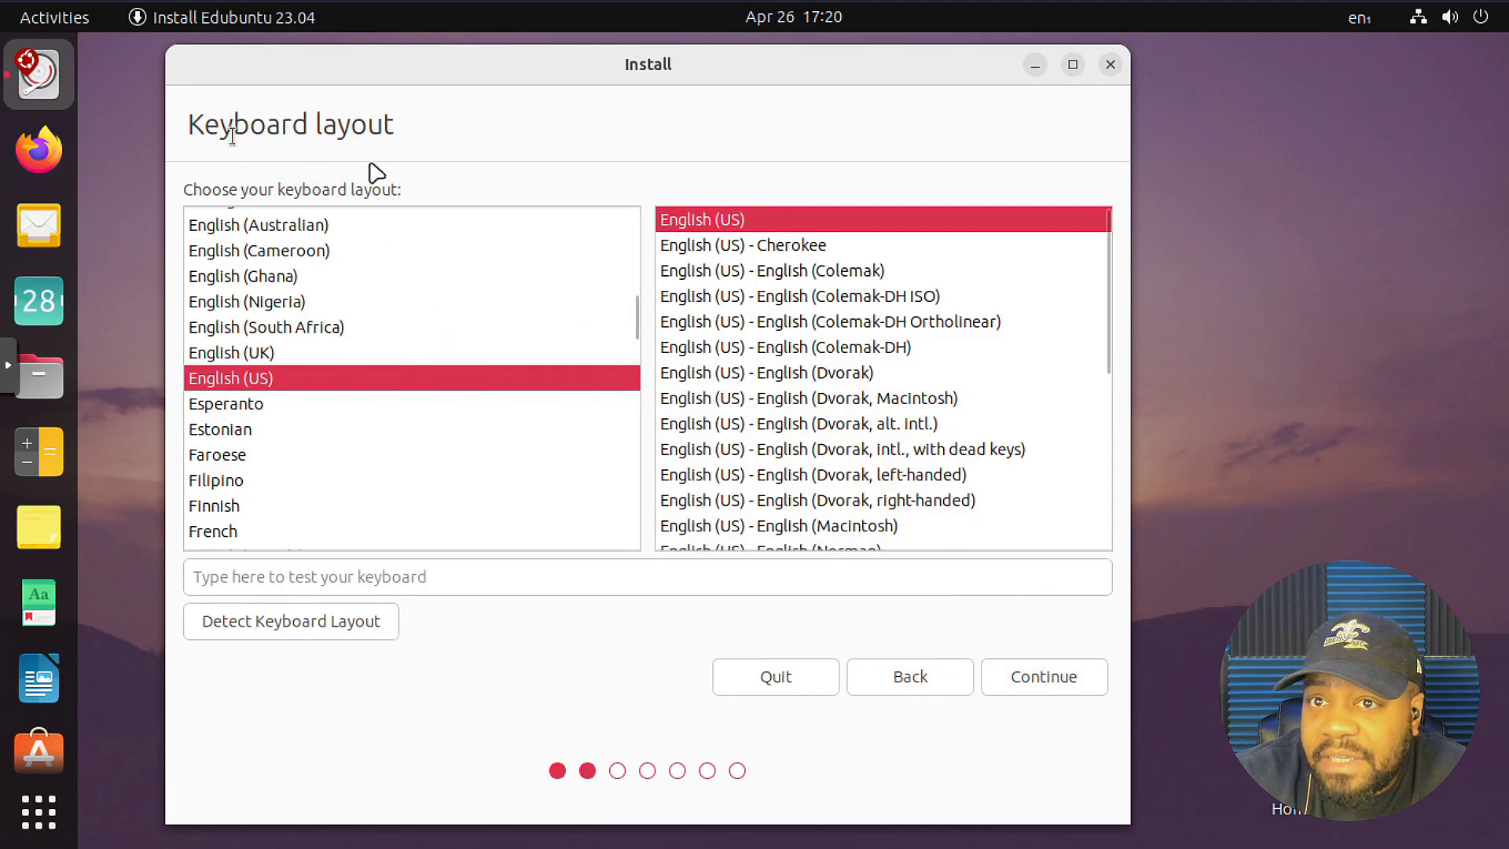
pyautogui.click(1053, 681)
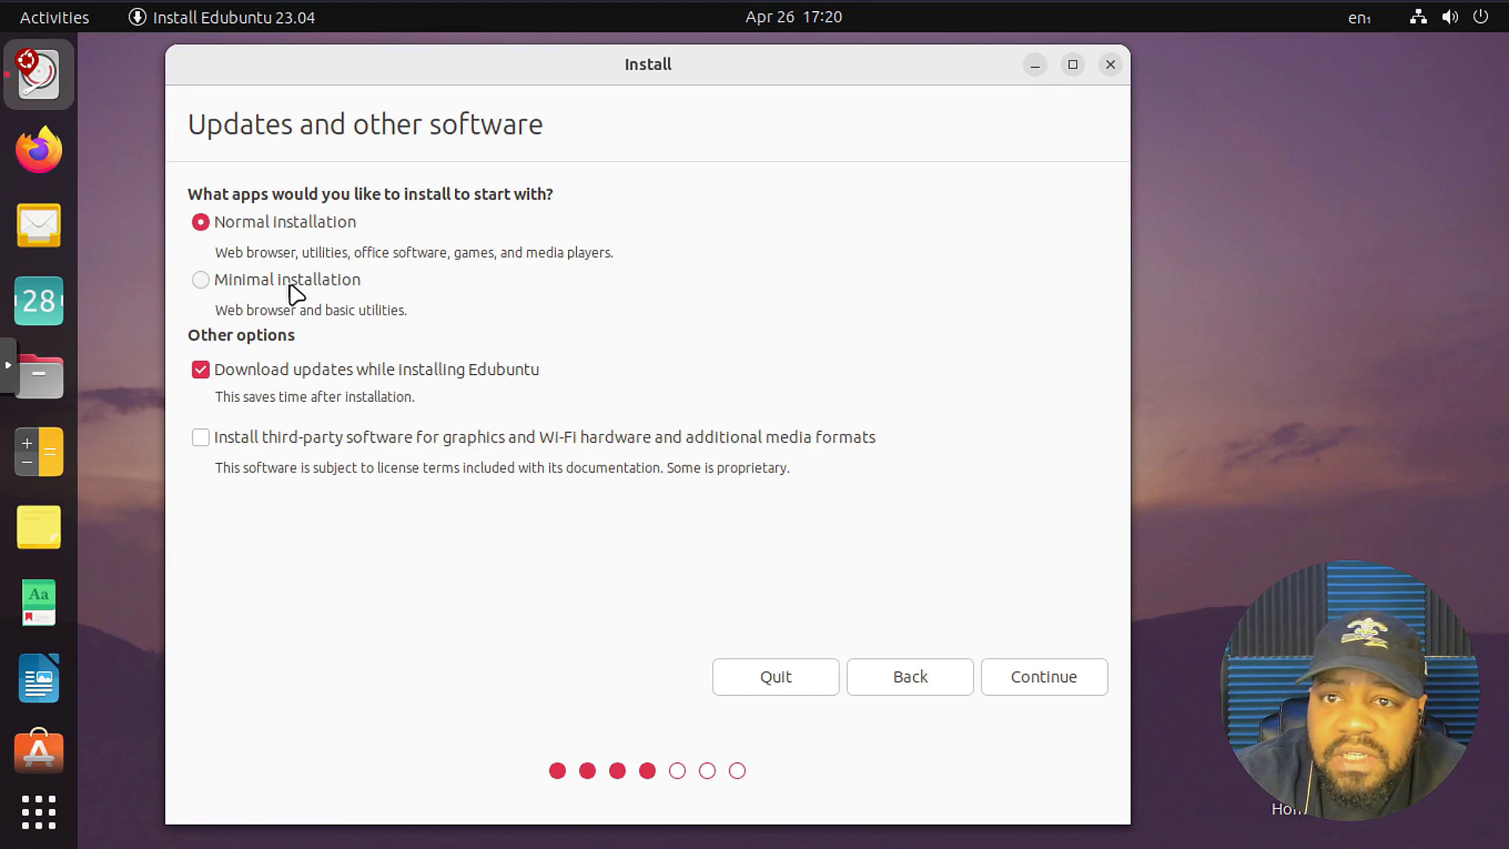
pyautogui.click(200, 437)
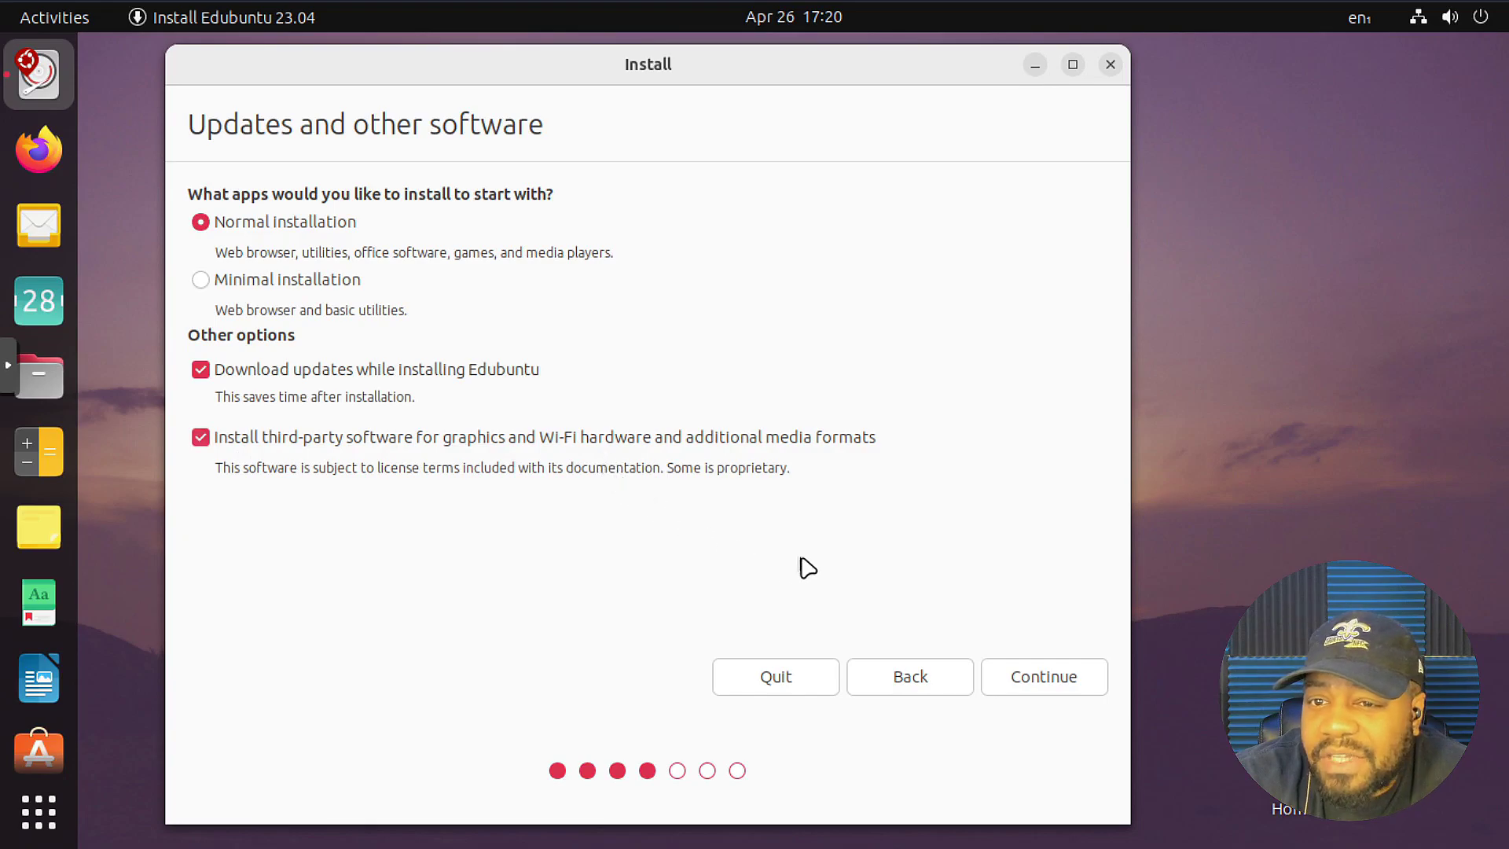
pyautogui.click(1056, 677)
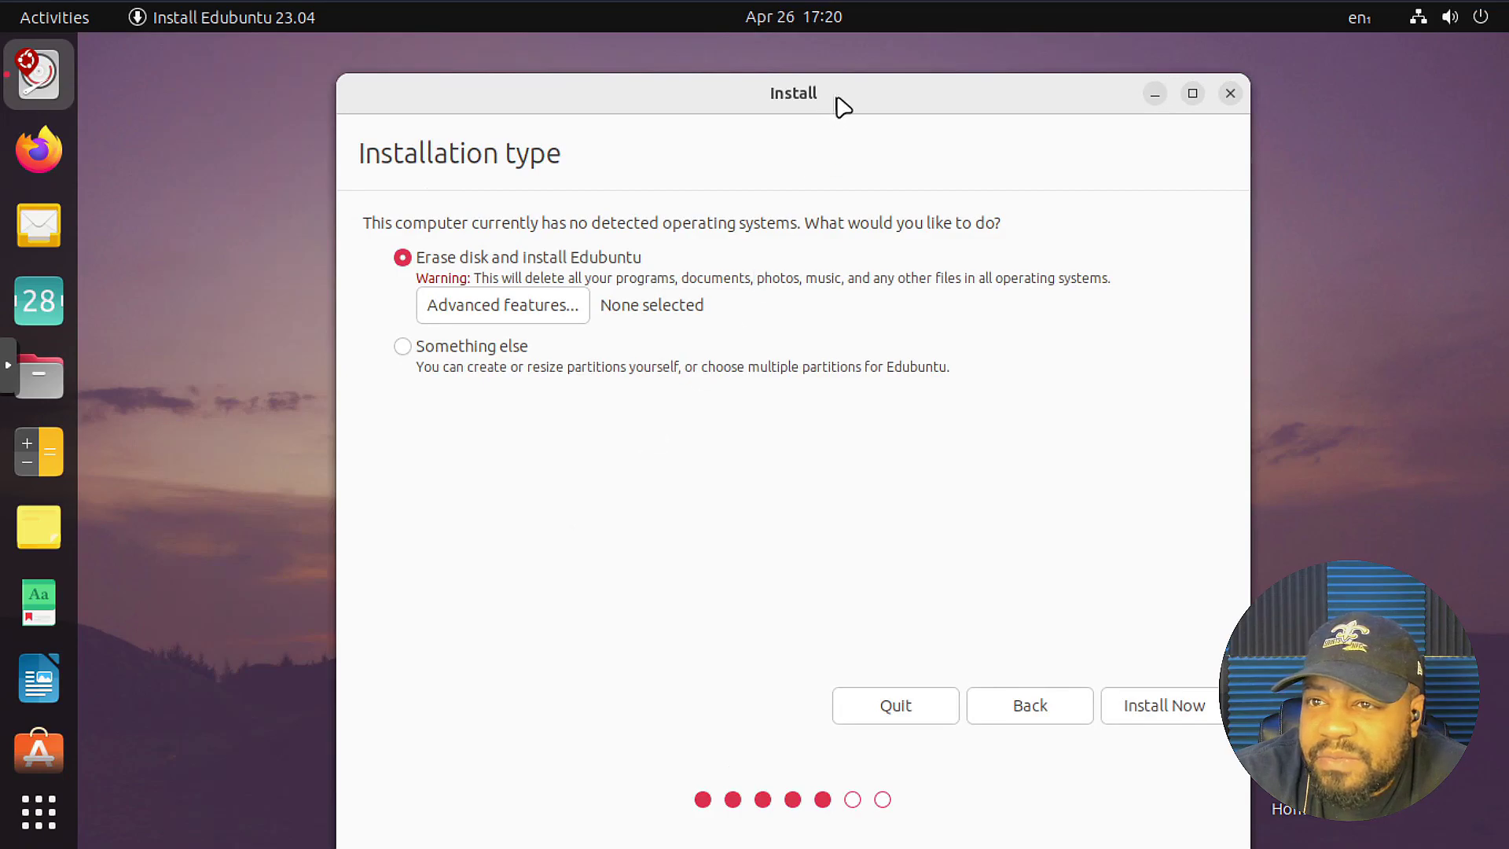
# Leave Advanced features unchanged, install with Erase disk, and confirm writing the partition changes
pyautogui.moveTo(838, 104); pyautogui.dragTo(618, 40)
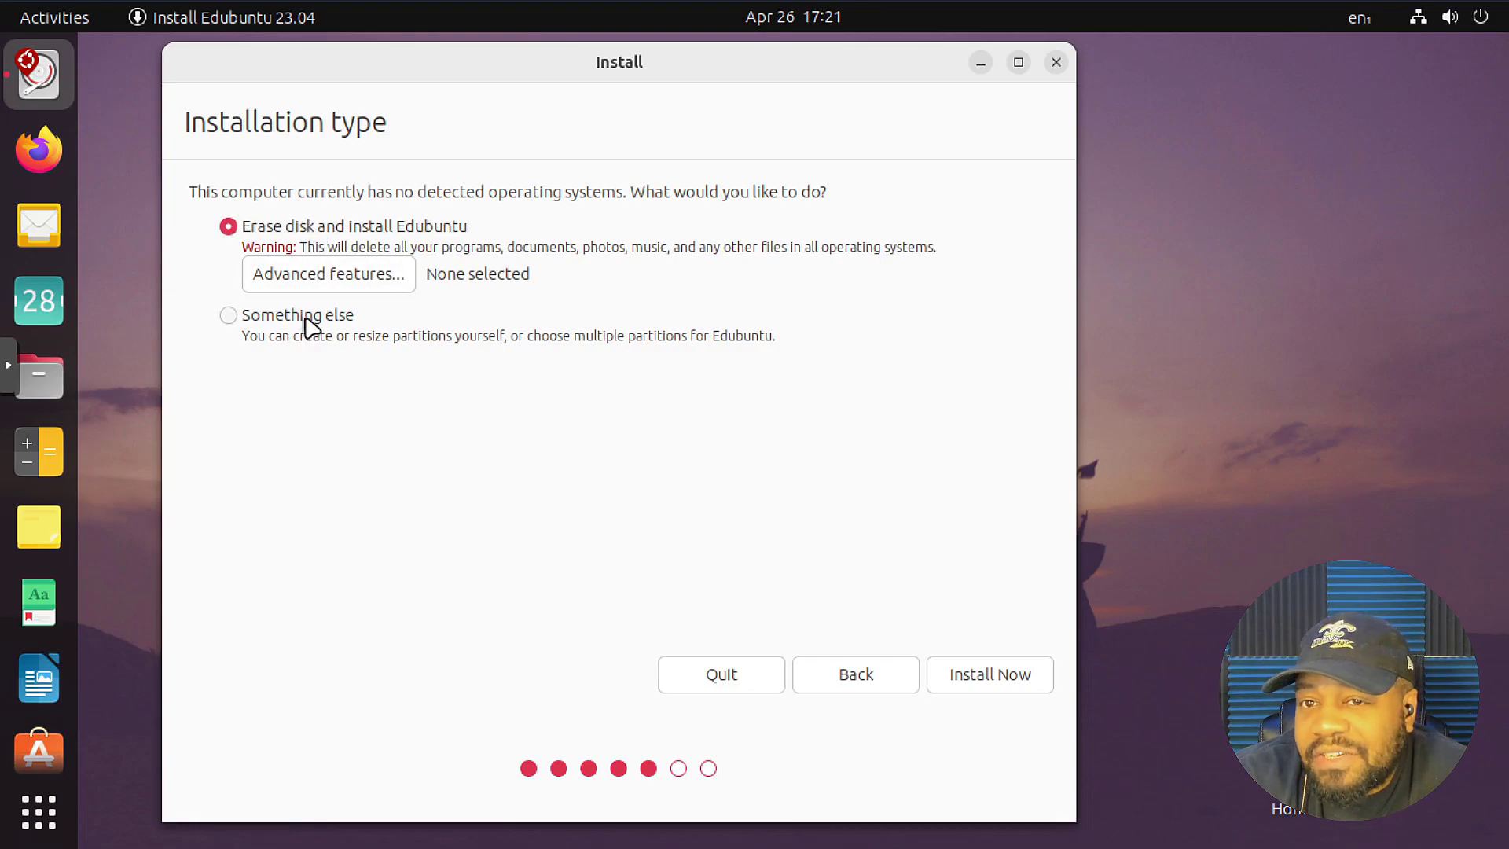
pyautogui.click(365, 281)
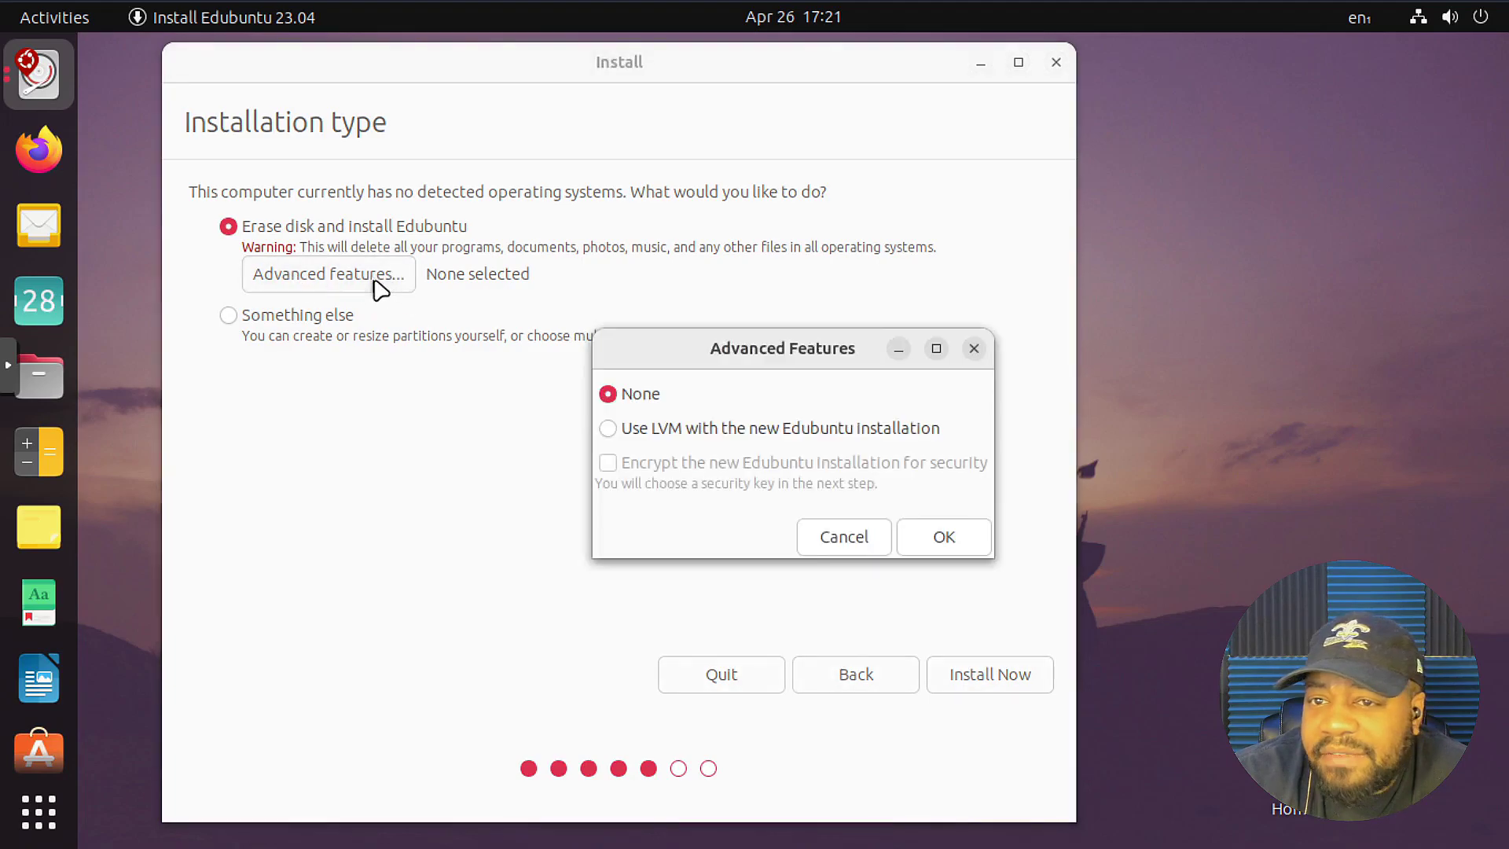
pyautogui.click(847, 539)
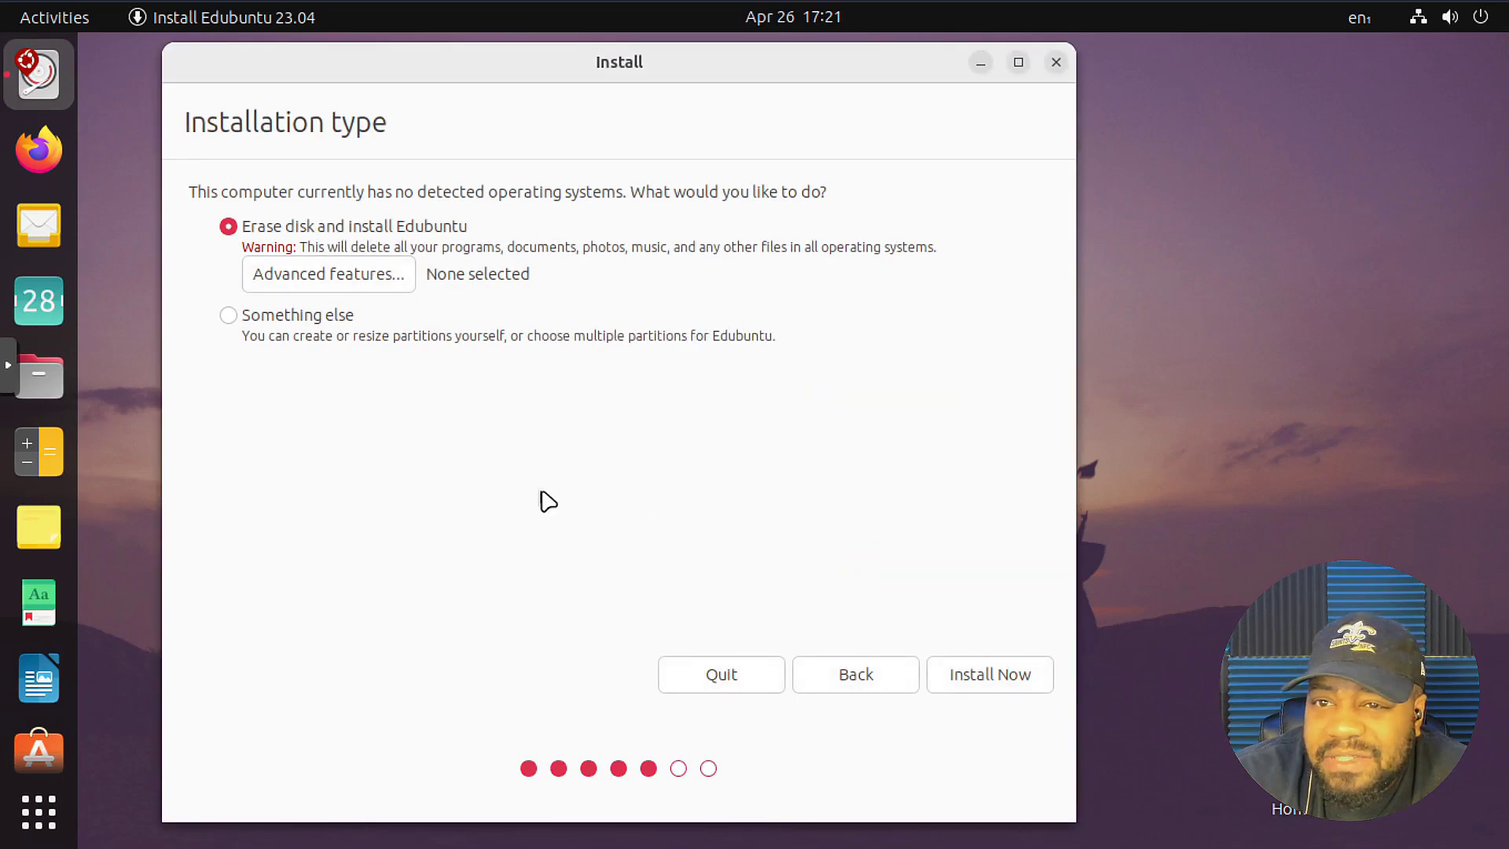
pyautogui.click(1017, 680)
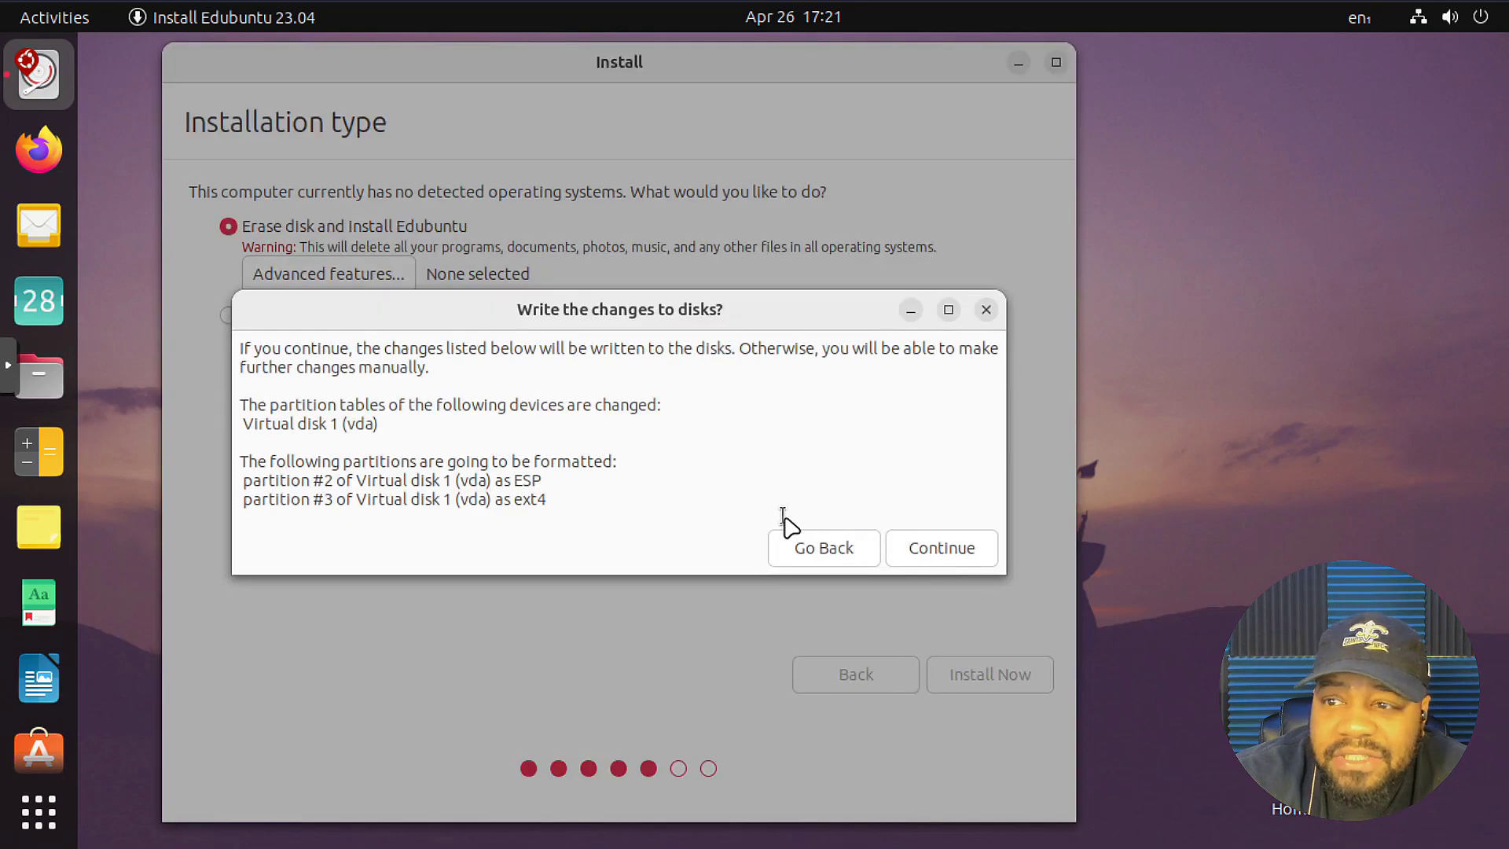
pyautogui.click(940, 554)
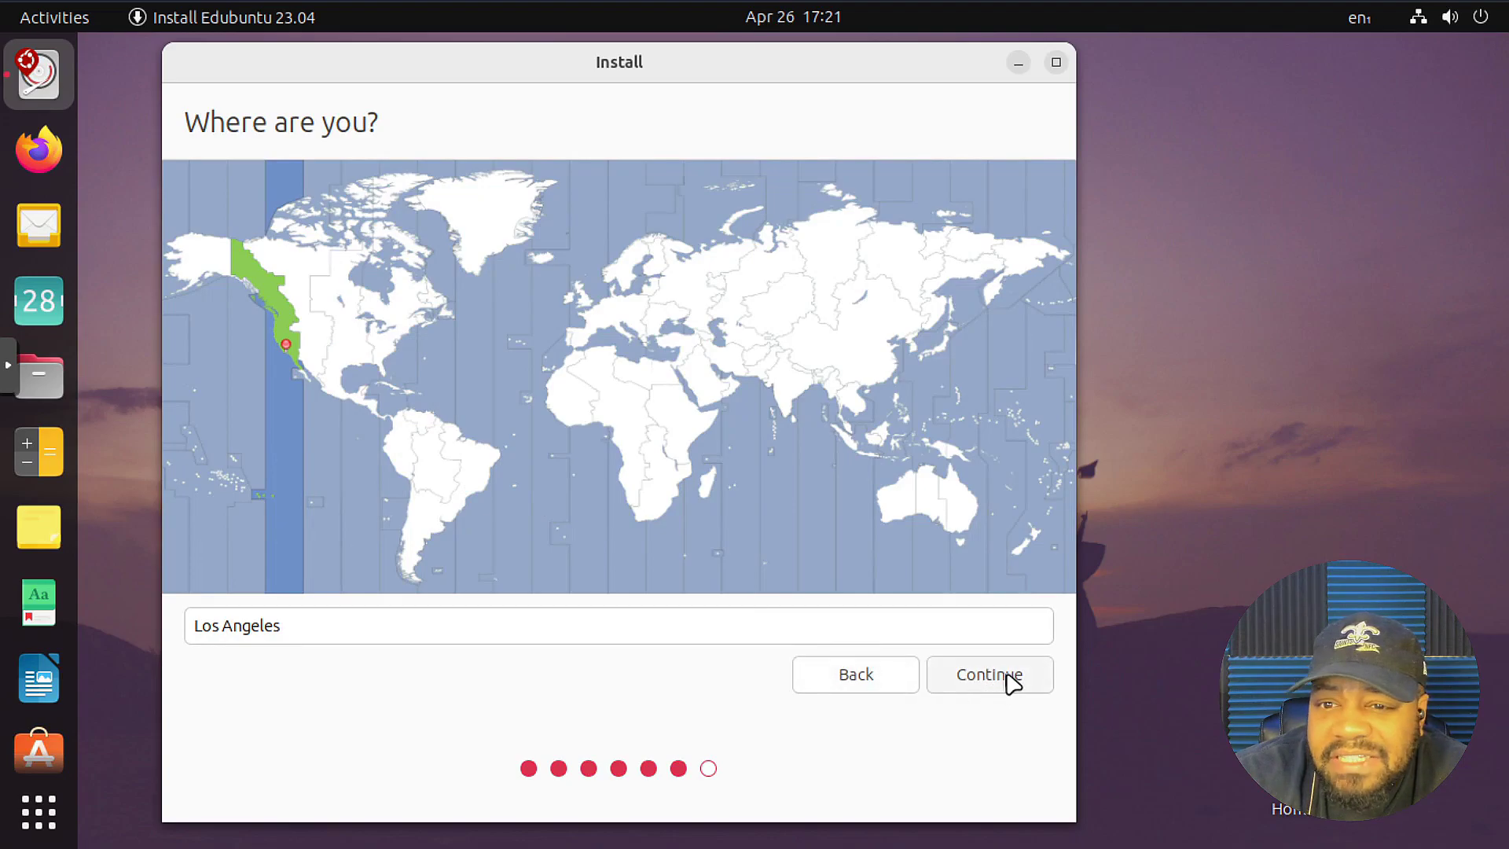
# Accept Los Angeles as the location, enter the user's name, and give the computer name 'edub'
pyautogui.click(1010, 680)
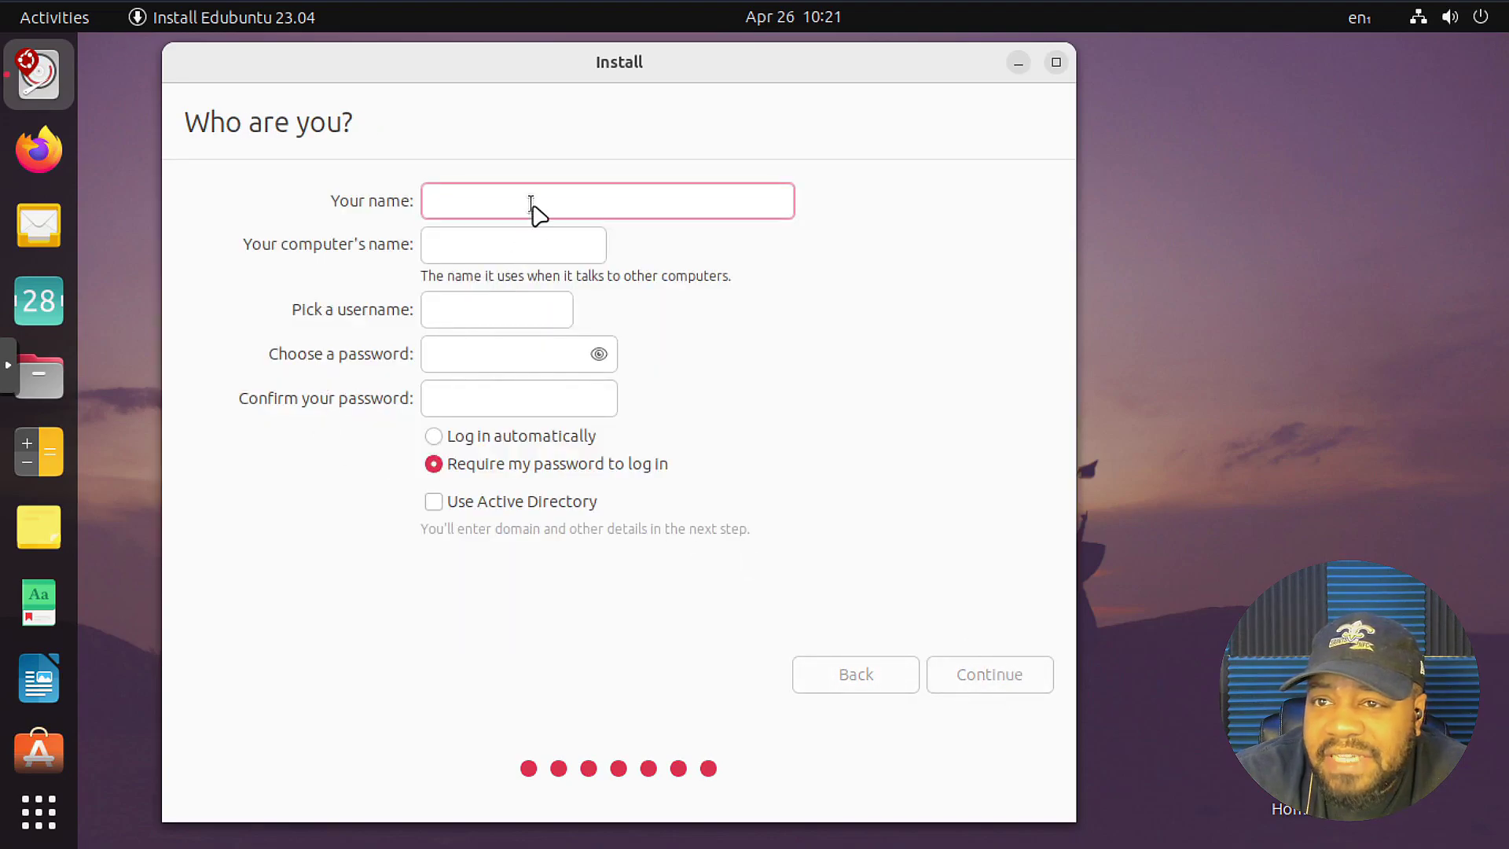
pyautogui.write('josh')
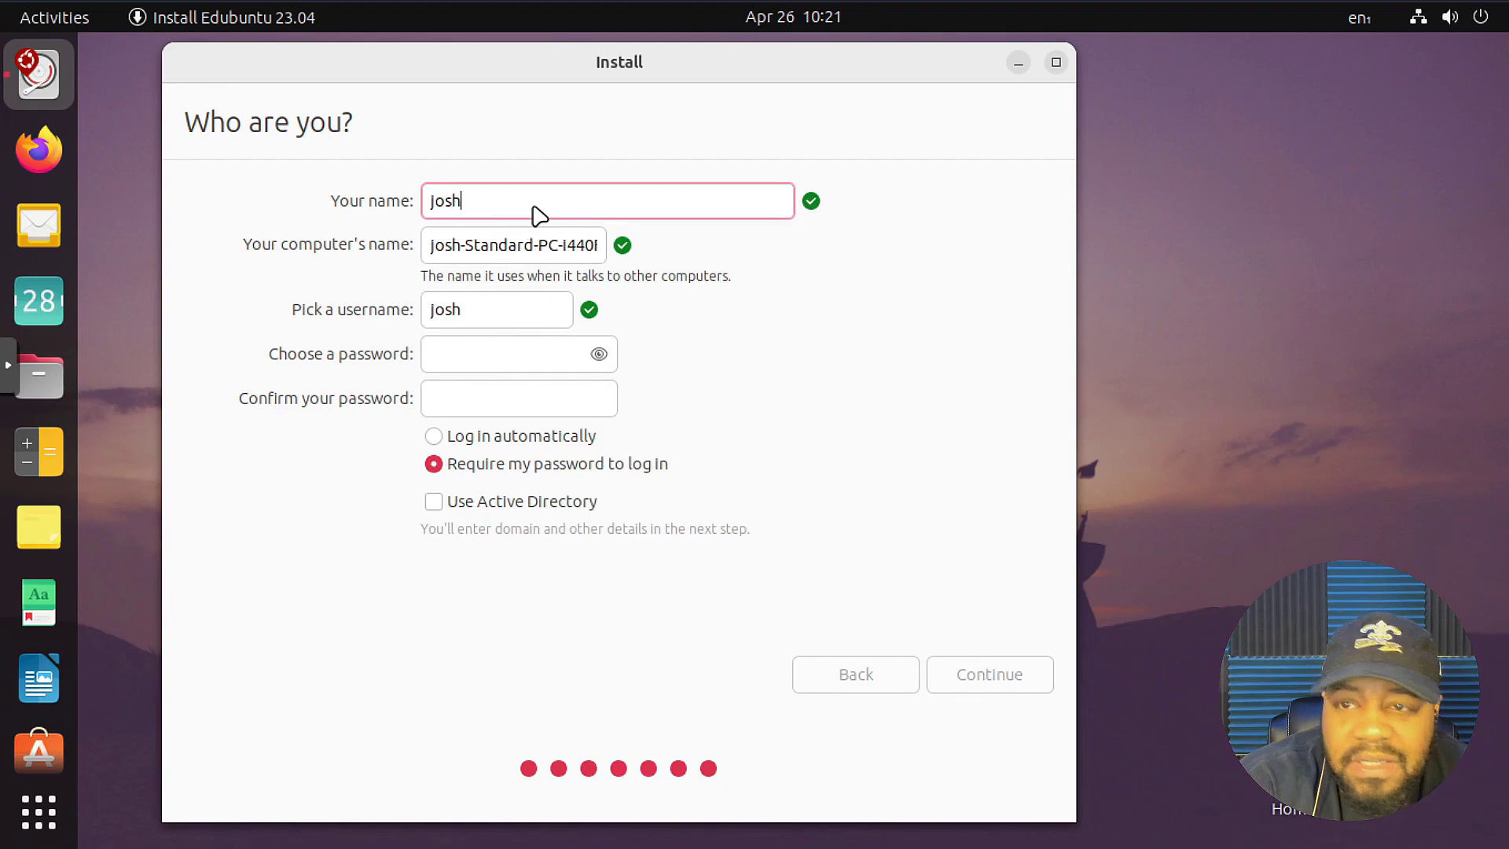
pyautogui.press('Tab')
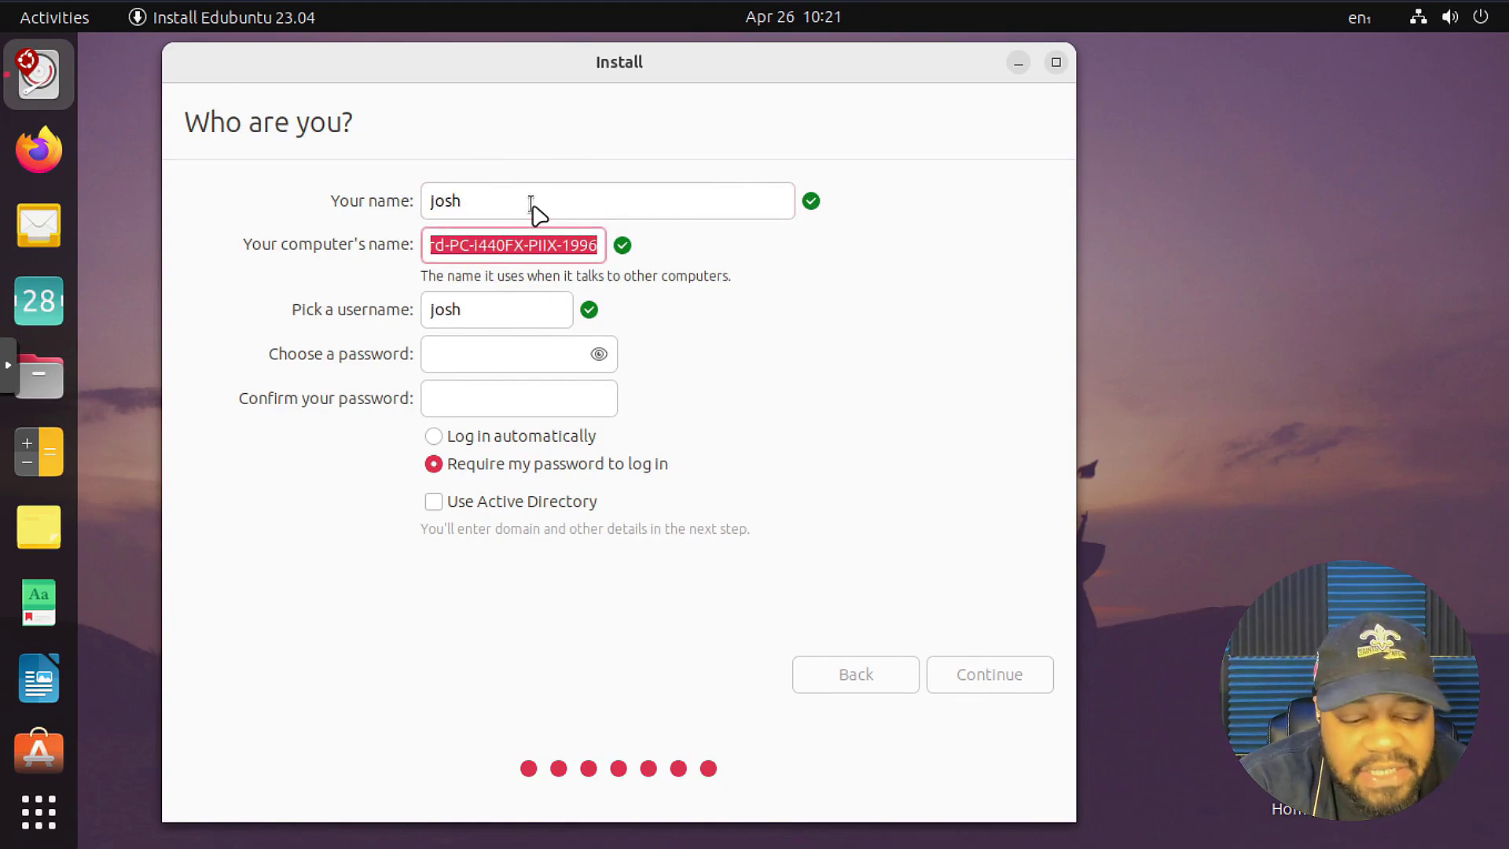
pyautogui.write('edub')
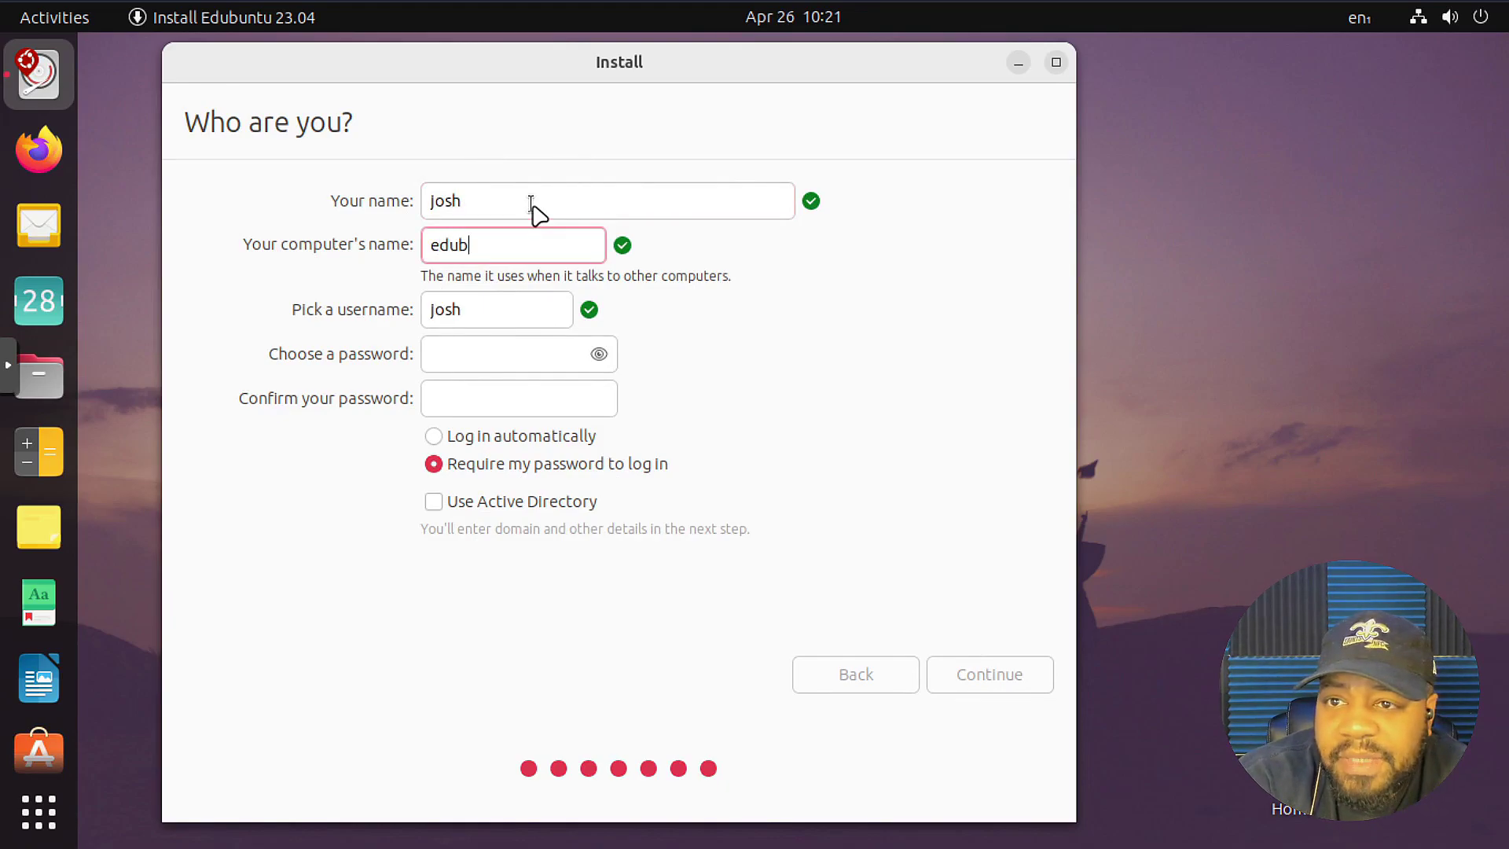
# Enter and confirm the account password, then change the computer name to 'edub23'
pyautogui.click(493, 356)
pyautogui.write('******')
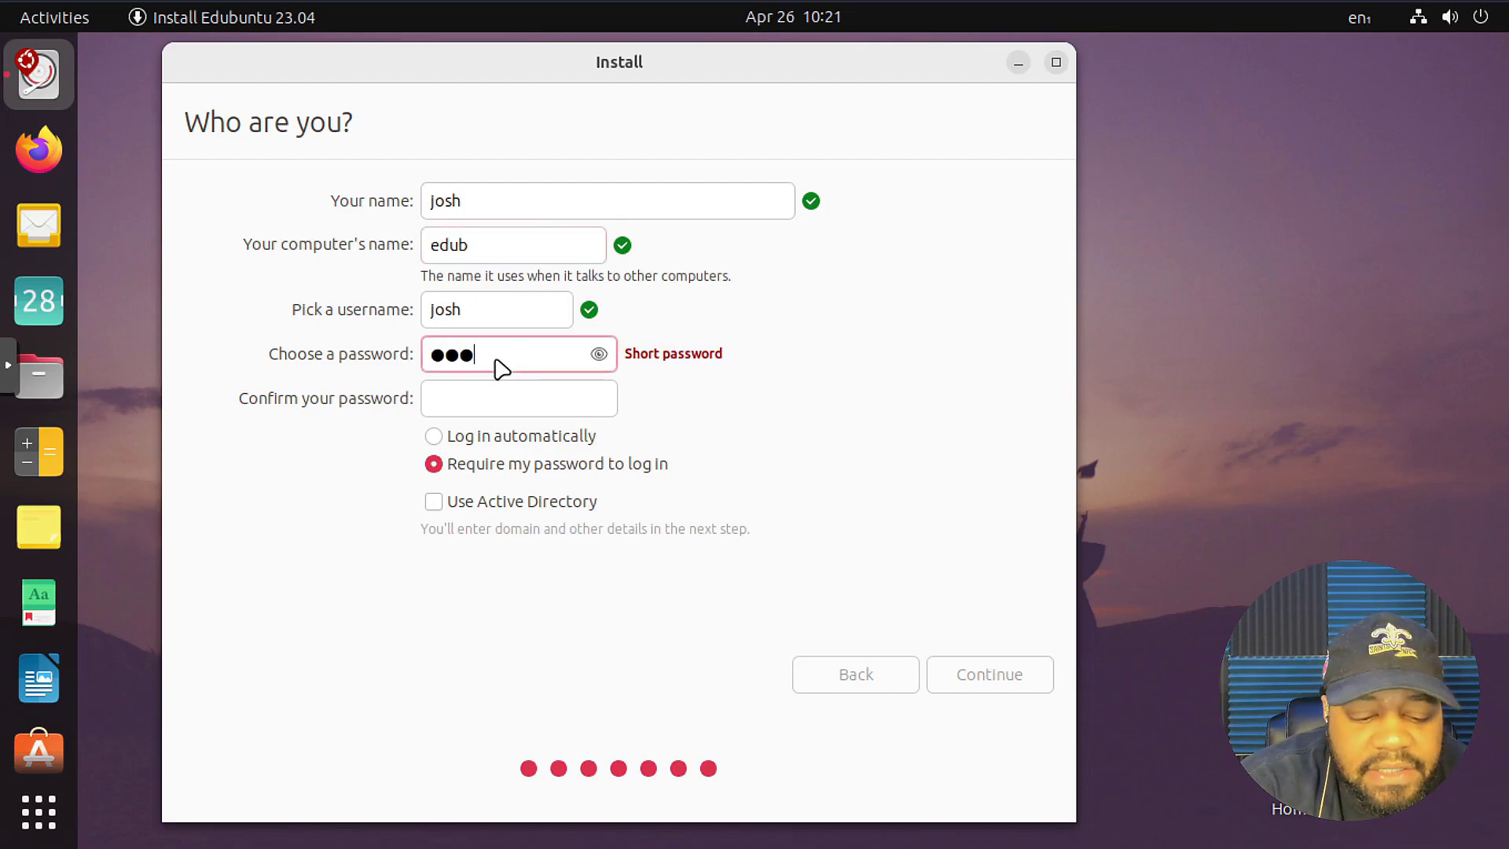
pyautogui.write('***')
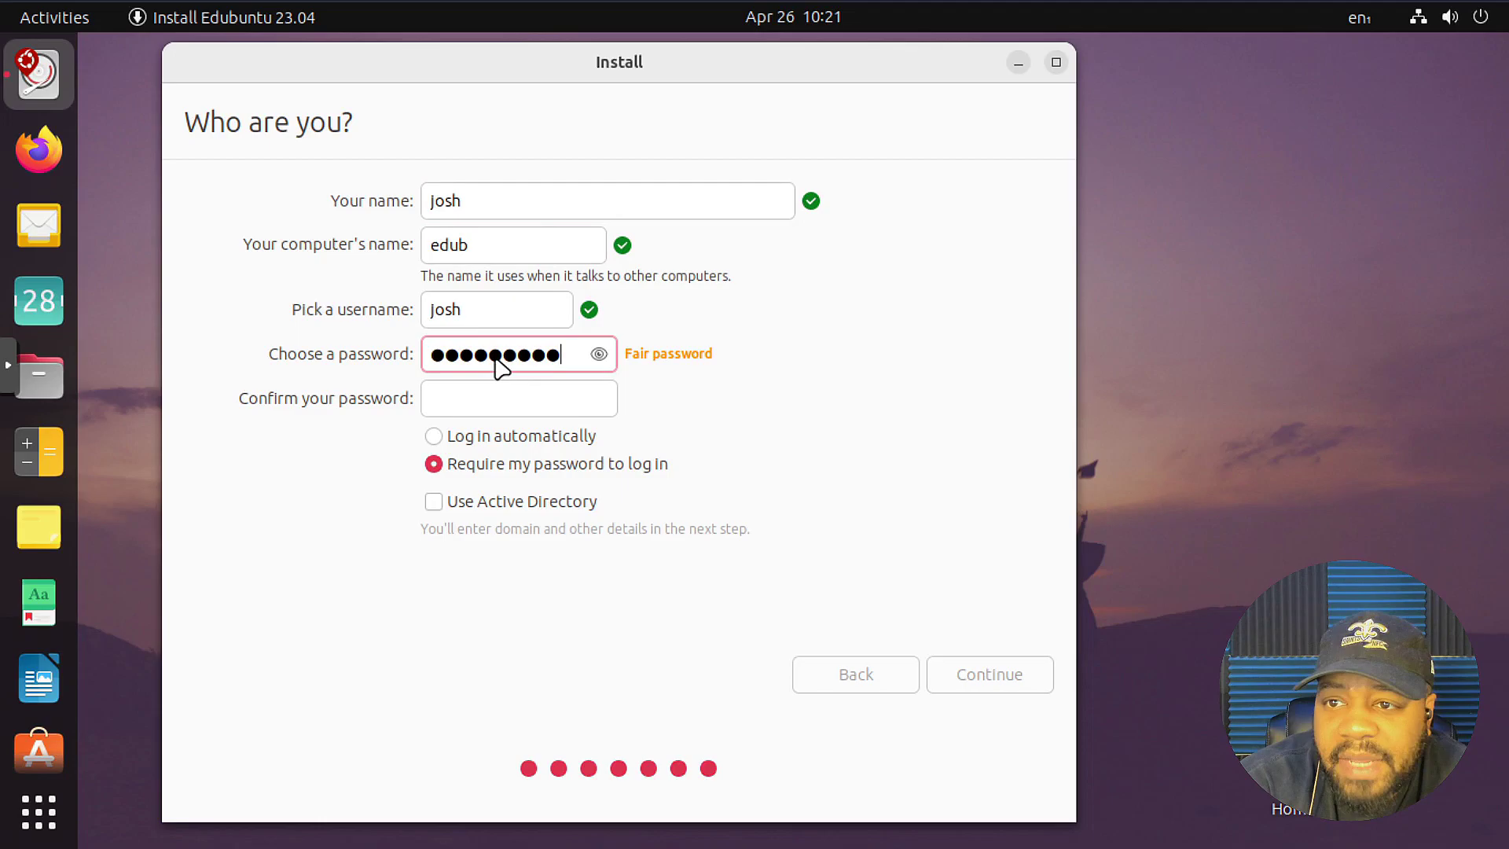
pyautogui.press('Tab')
pyautogui.write('*********')
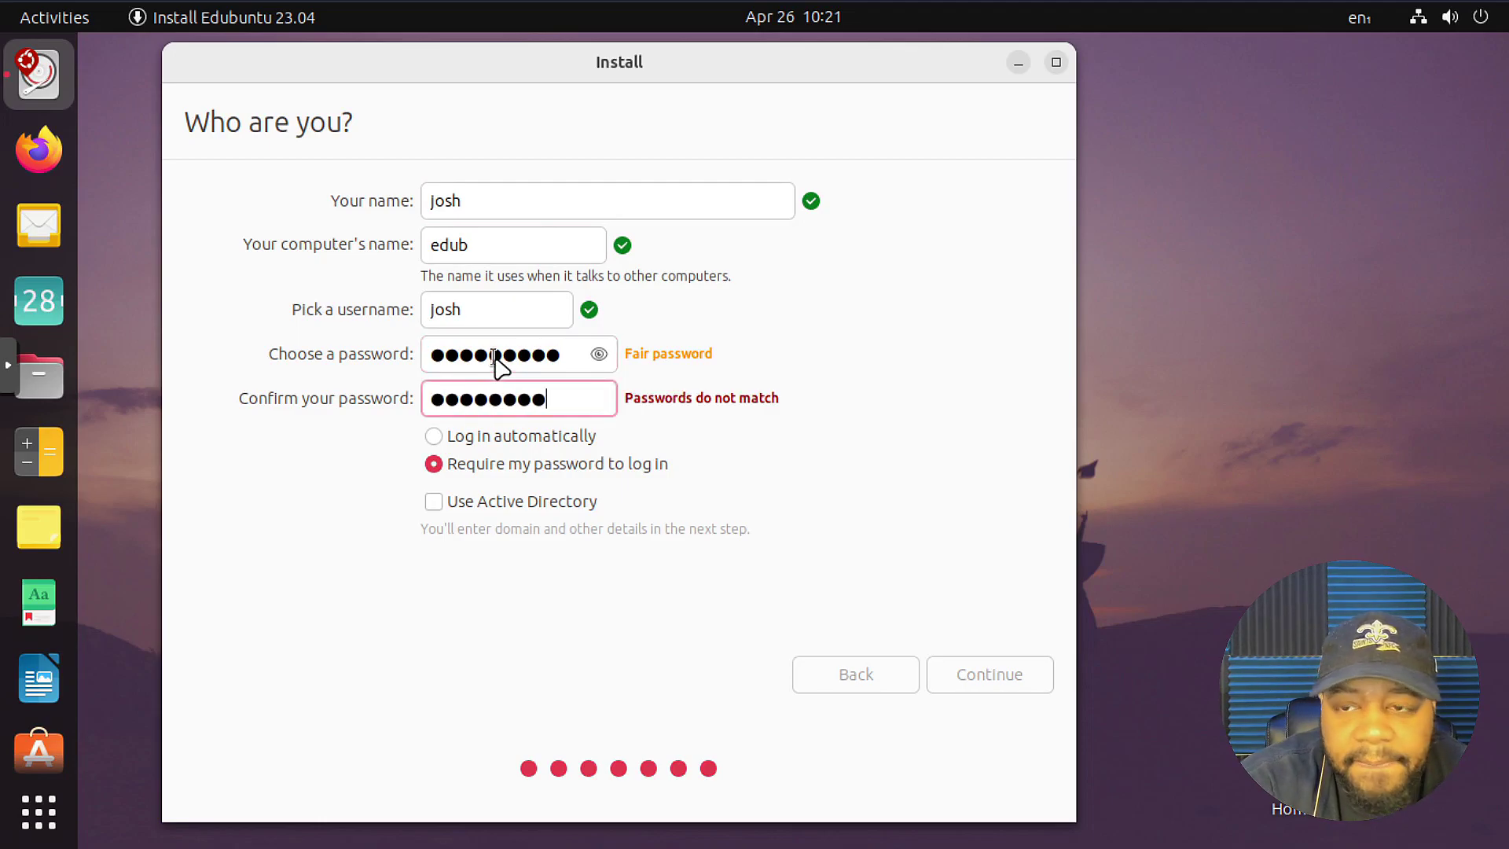
pyautogui.click(539, 247)
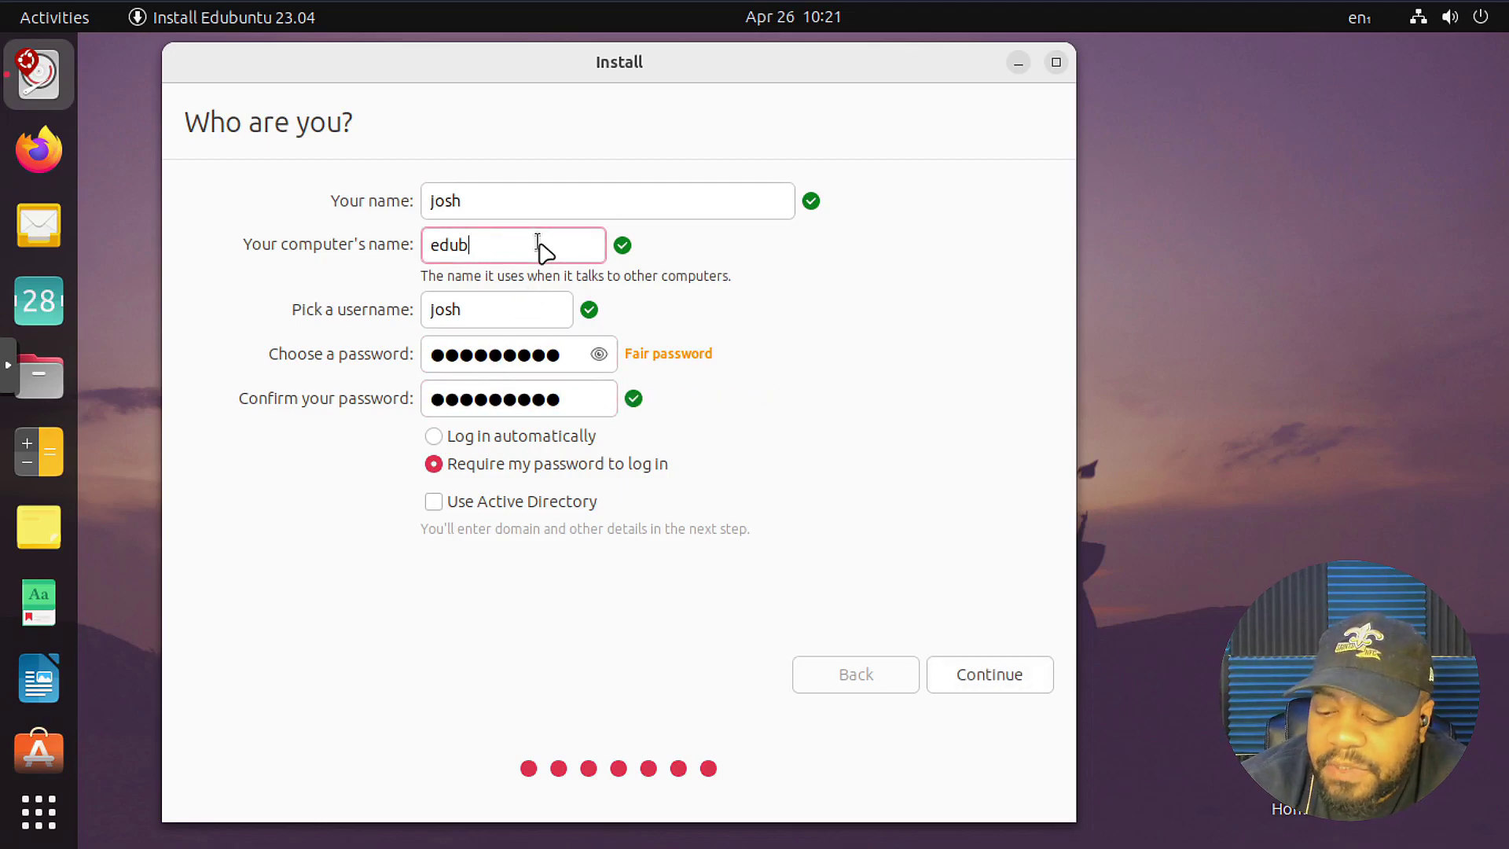
pyautogui.write('23')
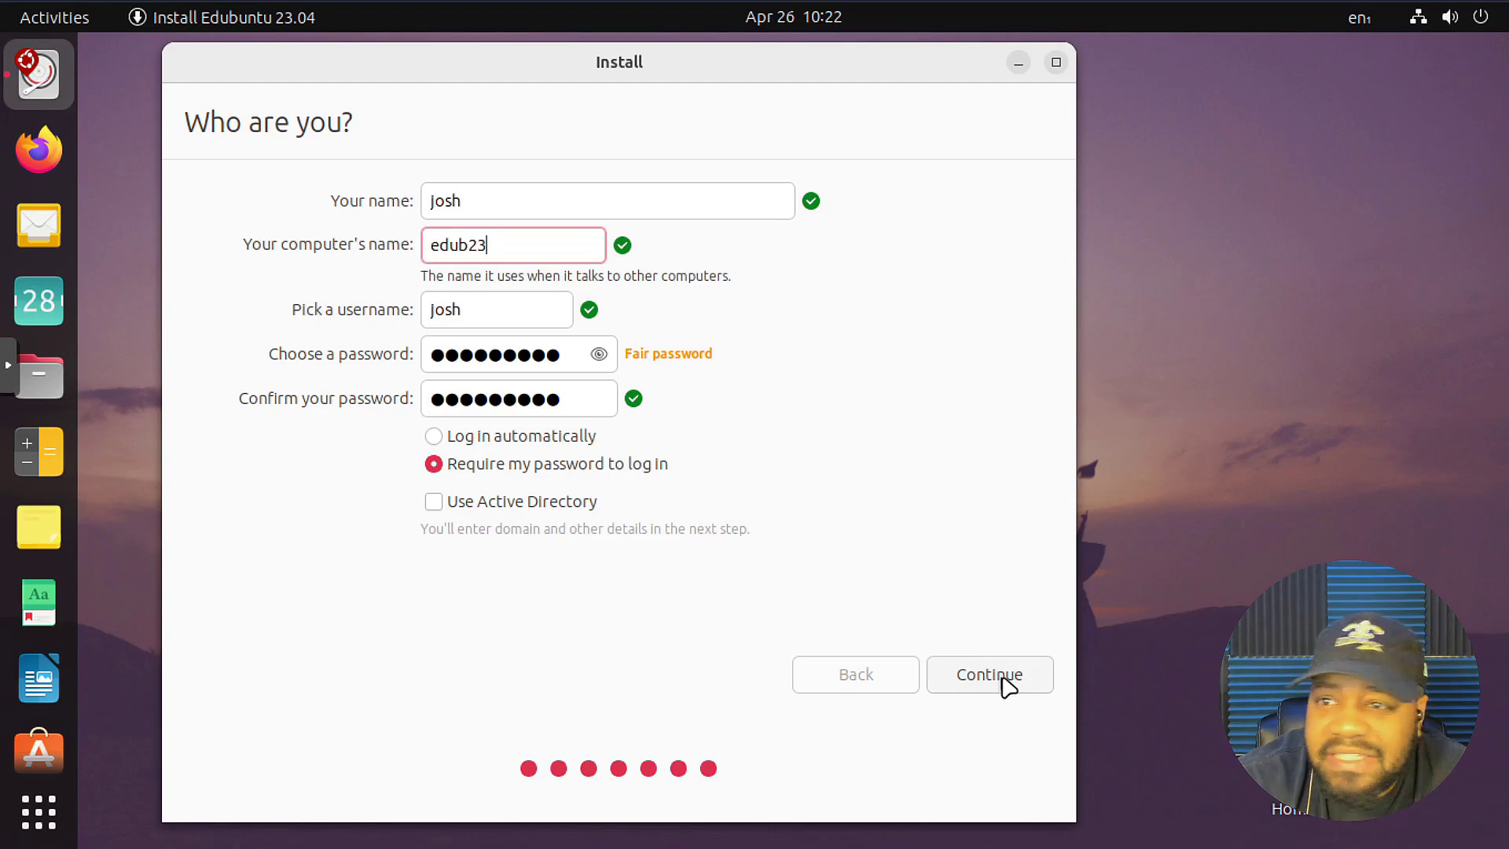
# Start installing with these account details, then restart into the new Edubuntu system when complete
pyautogui.click(1007, 685)
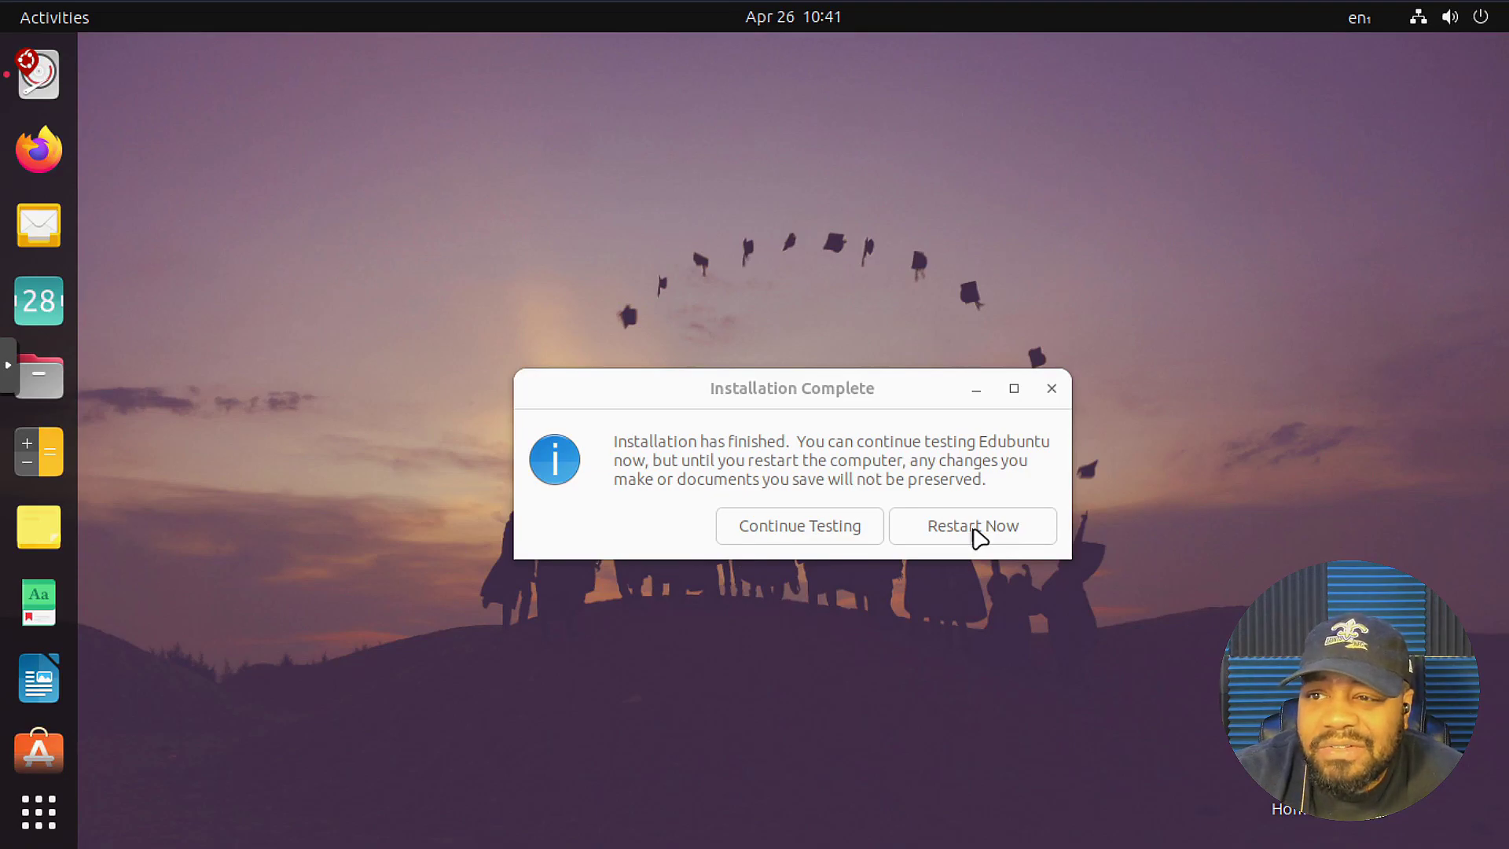
pyautogui.click(975, 532)
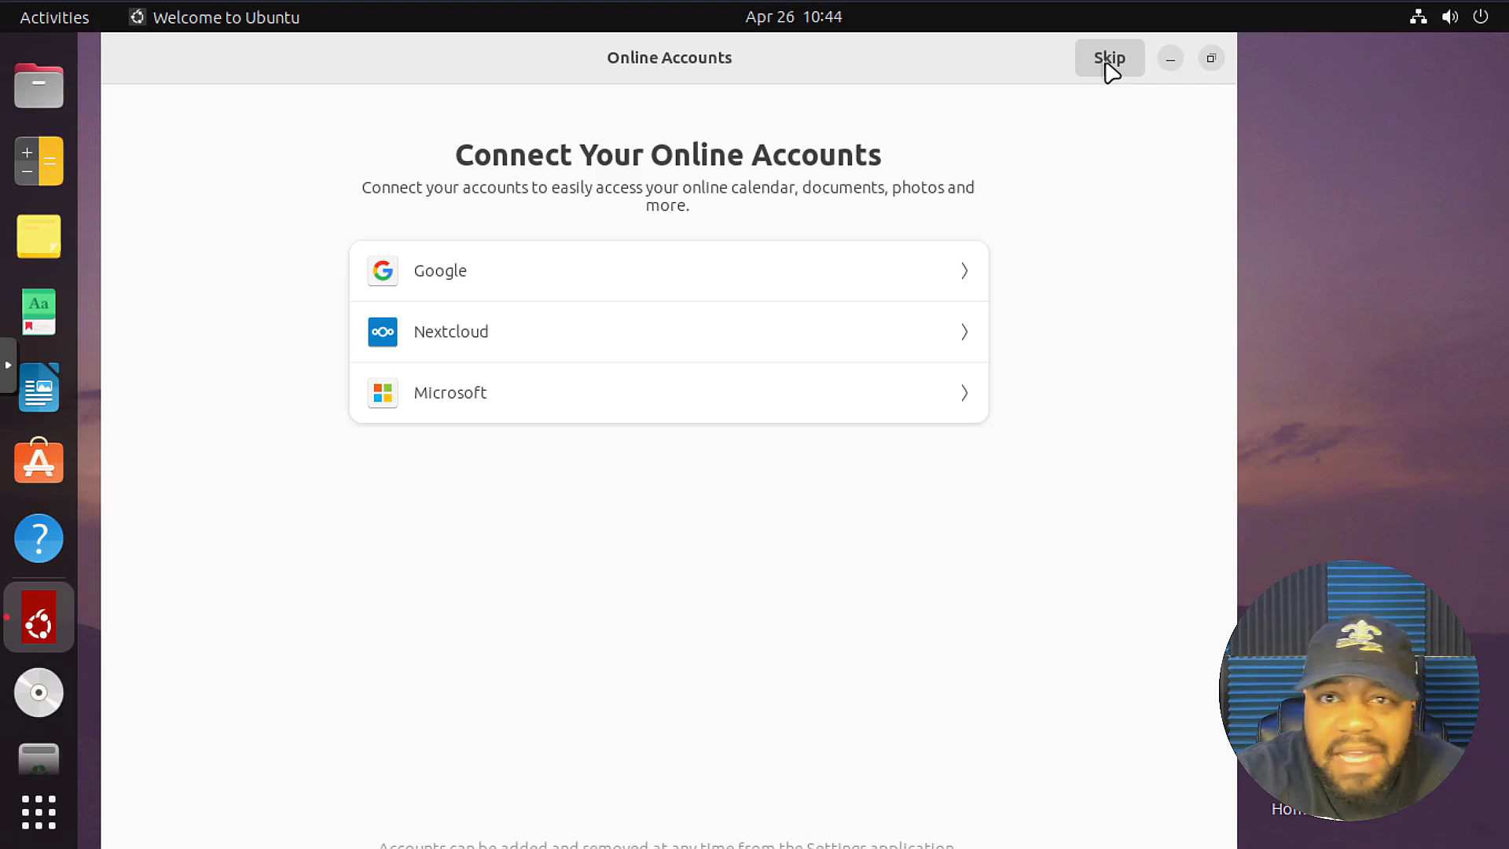
# Skip online accounts, step through the remaining welcome pages, and finish the setup with Done
pyautogui.click(1110, 59)
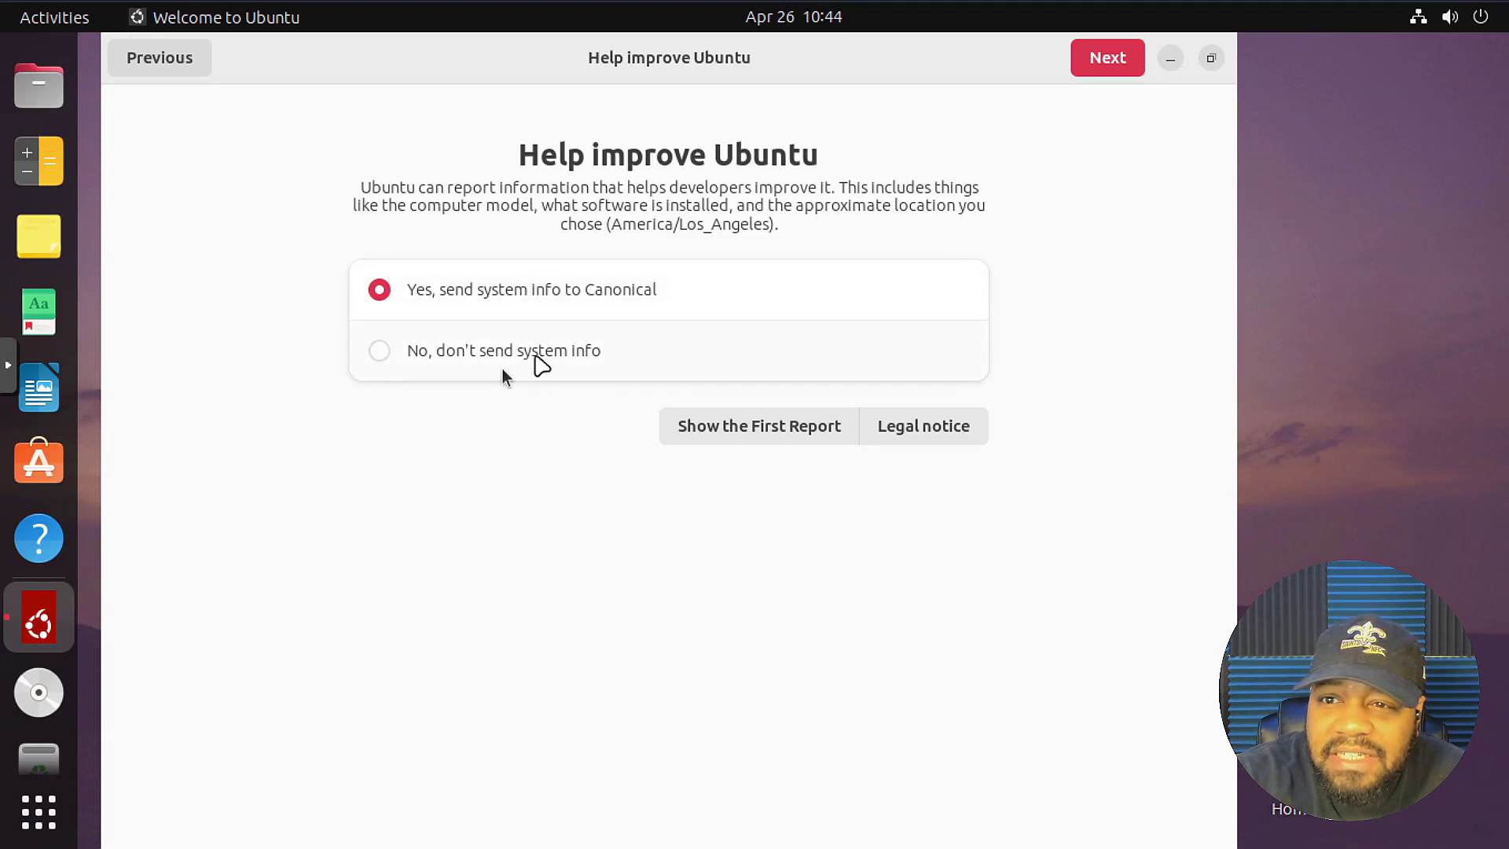
pyautogui.click(1108, 57)
pyautogui.click(1108, 58)
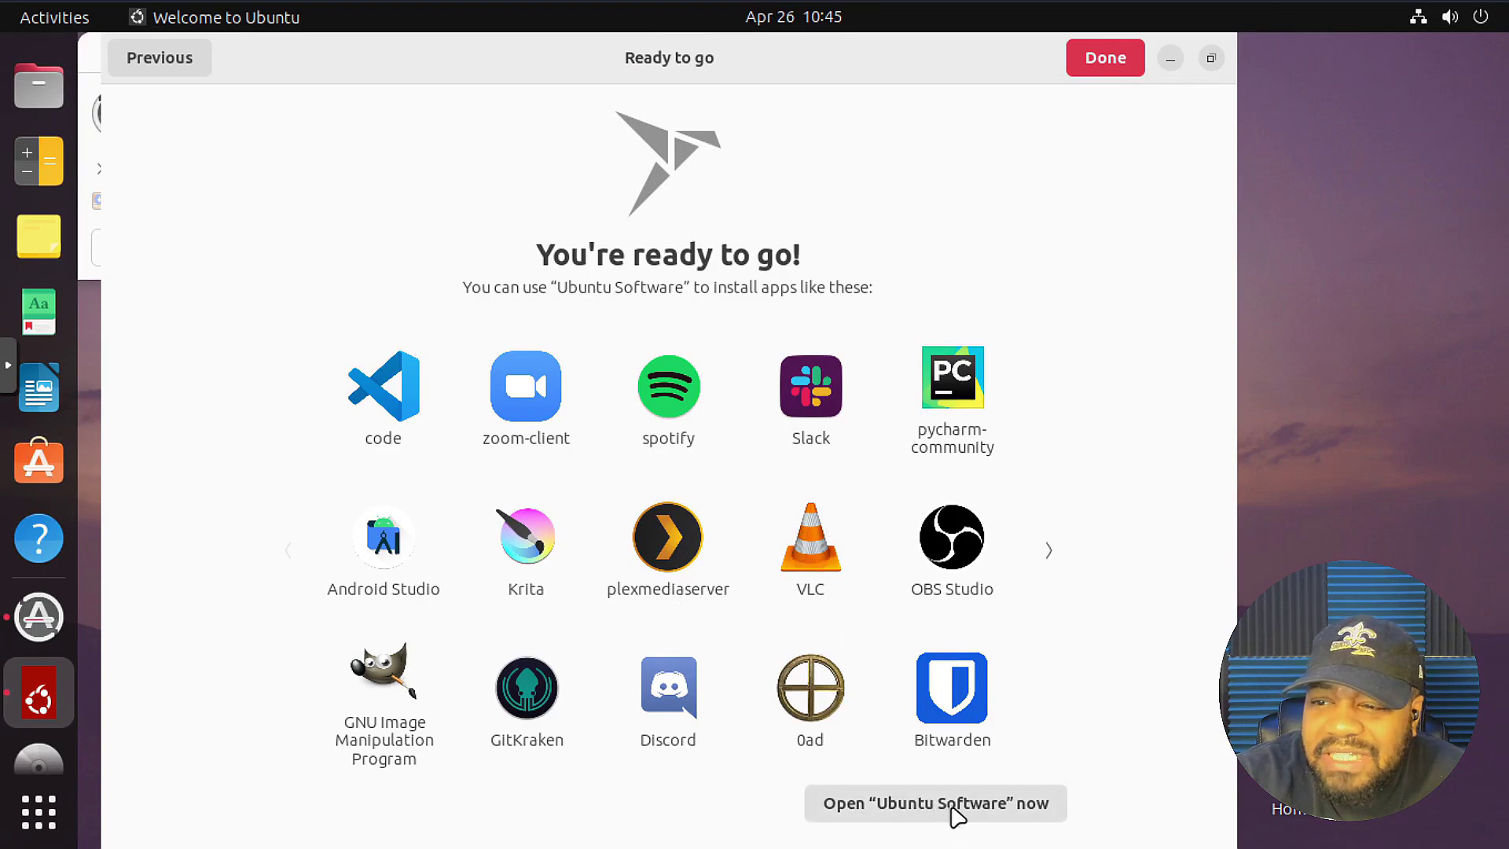
pyautogui.click(1101, 55)
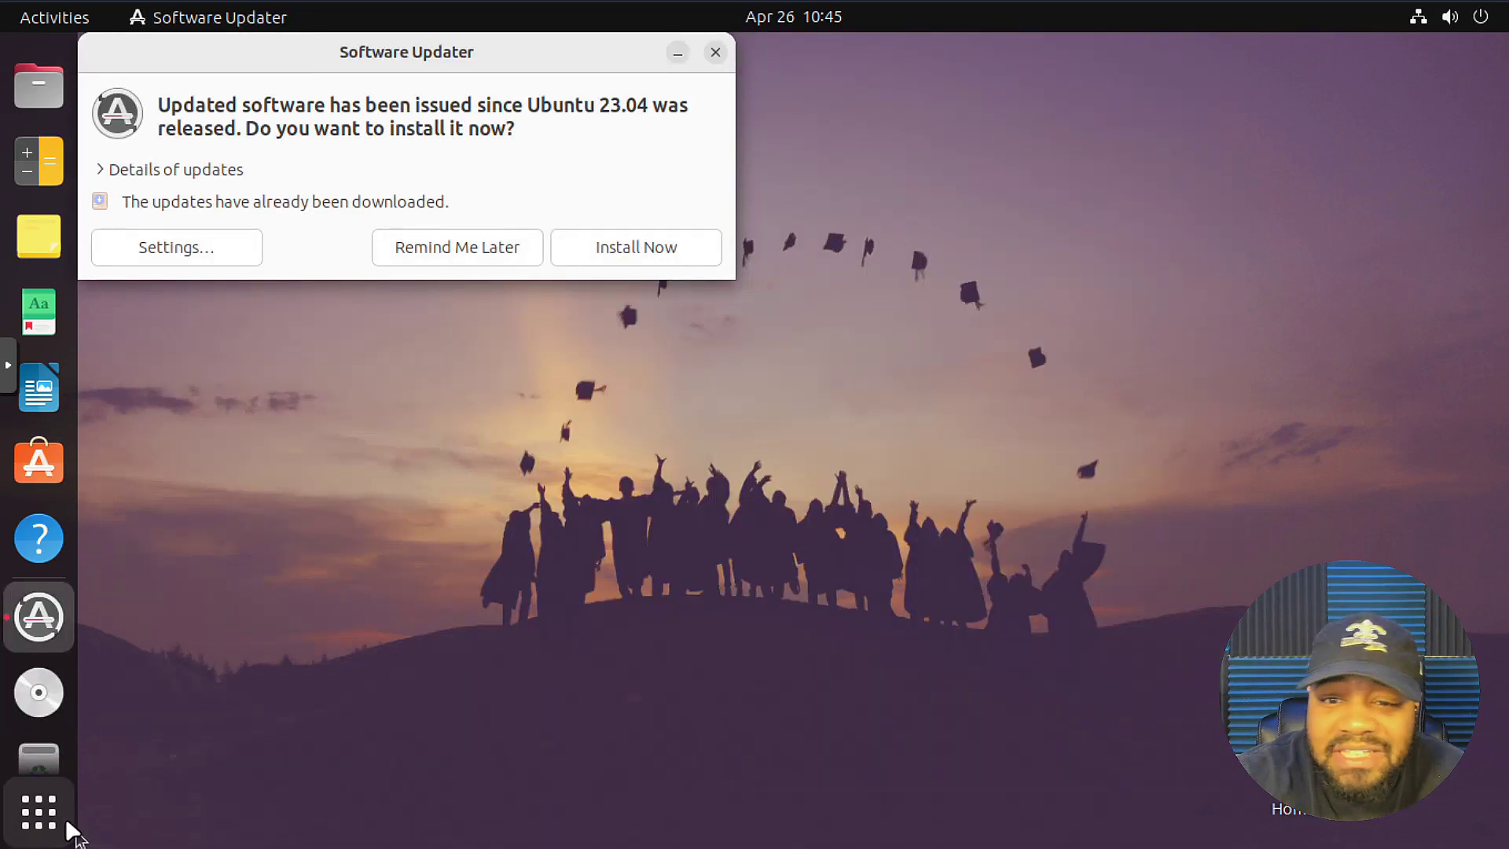
# Launch Terminal from the application search and move its window toward the lower right
pyautogui.click(39, 812)
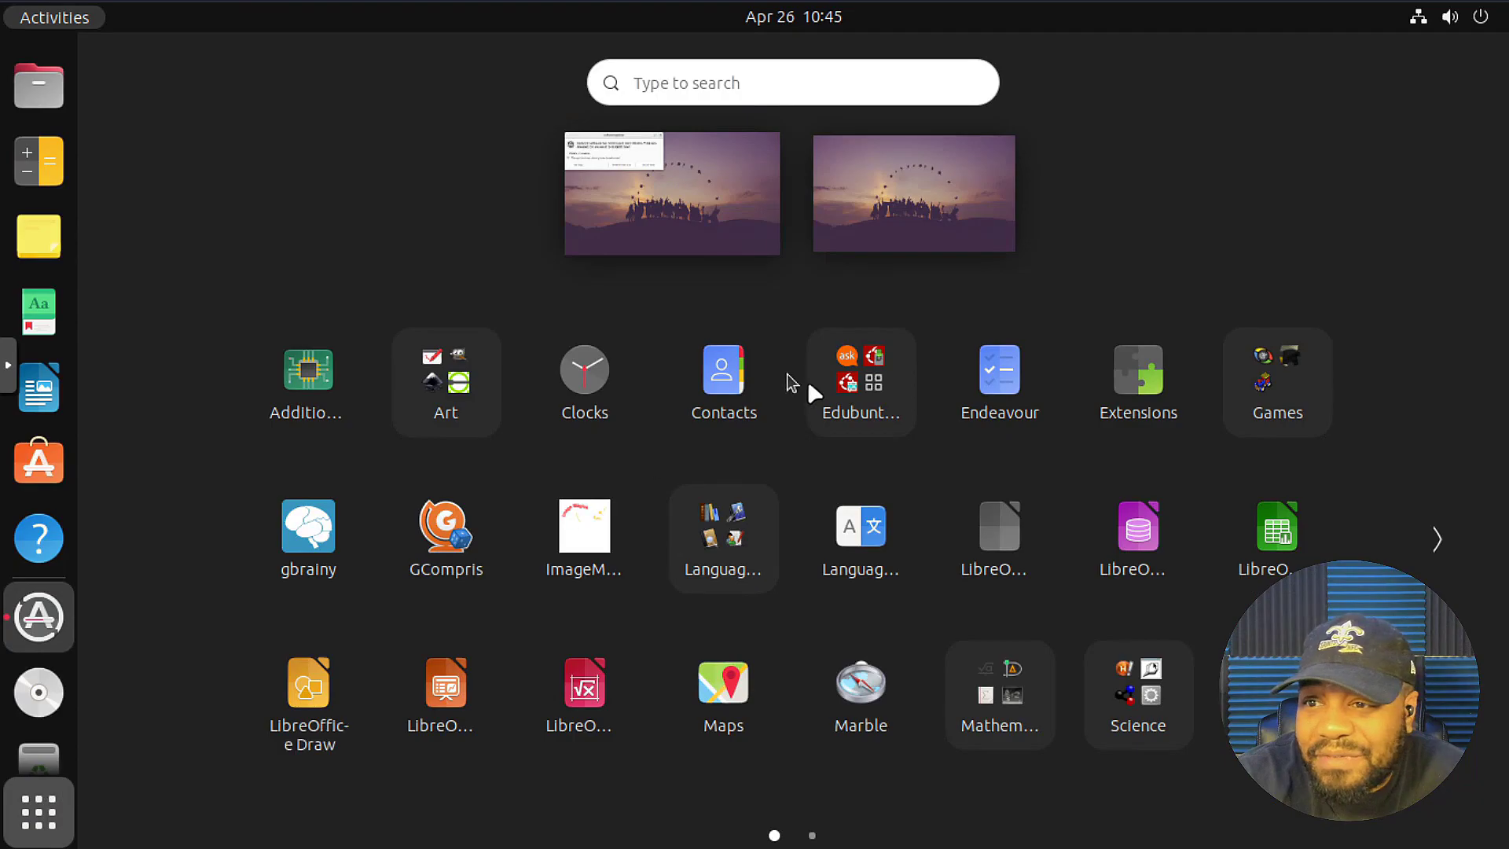
pyautogui.click(779, 83)
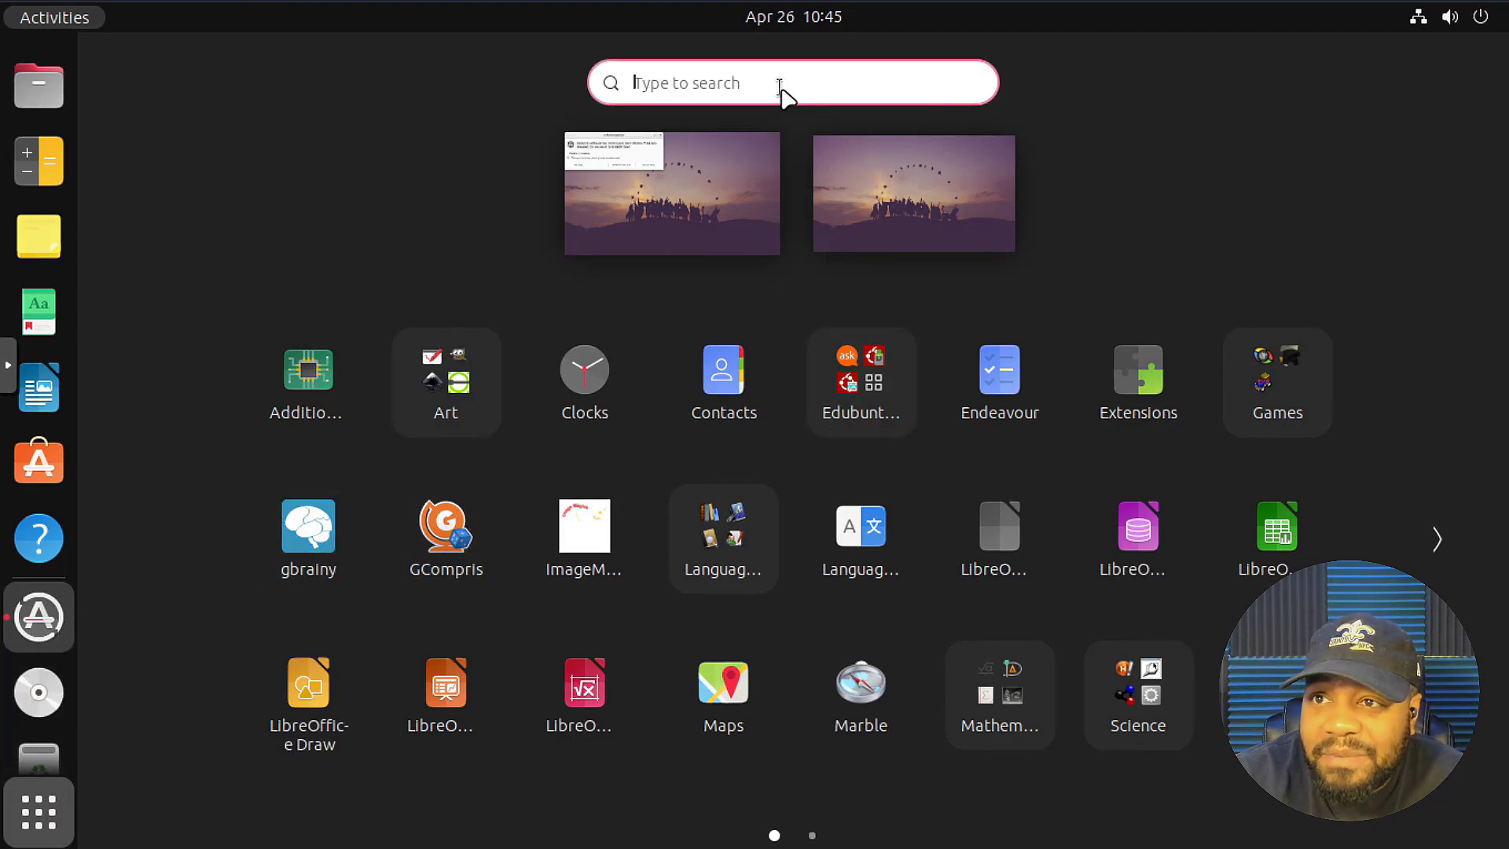
pyautogui.write('tel')
pyautogui.write('minall')
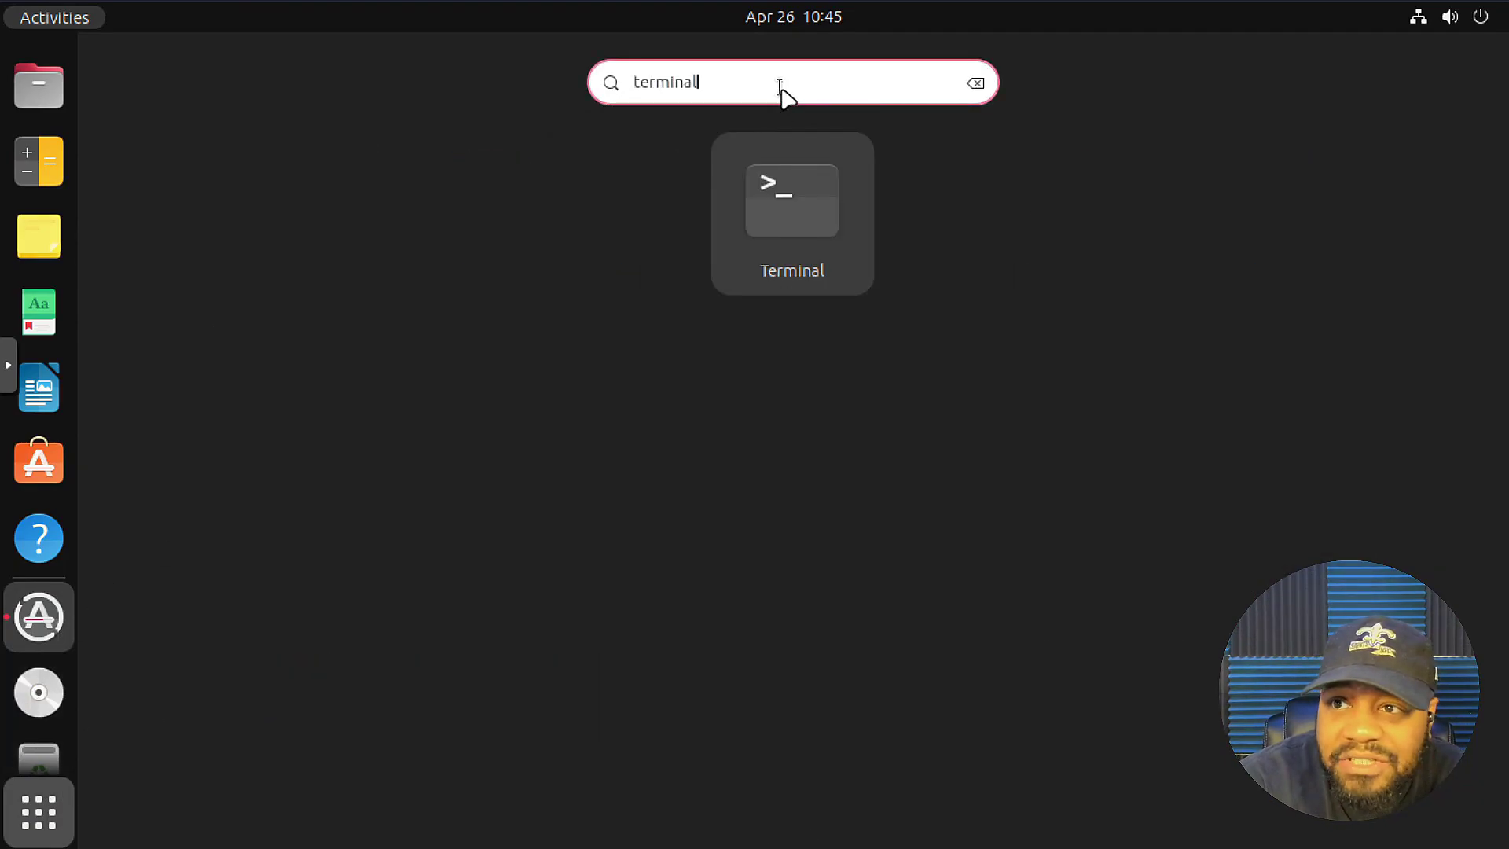
pyautogui.press('Return')
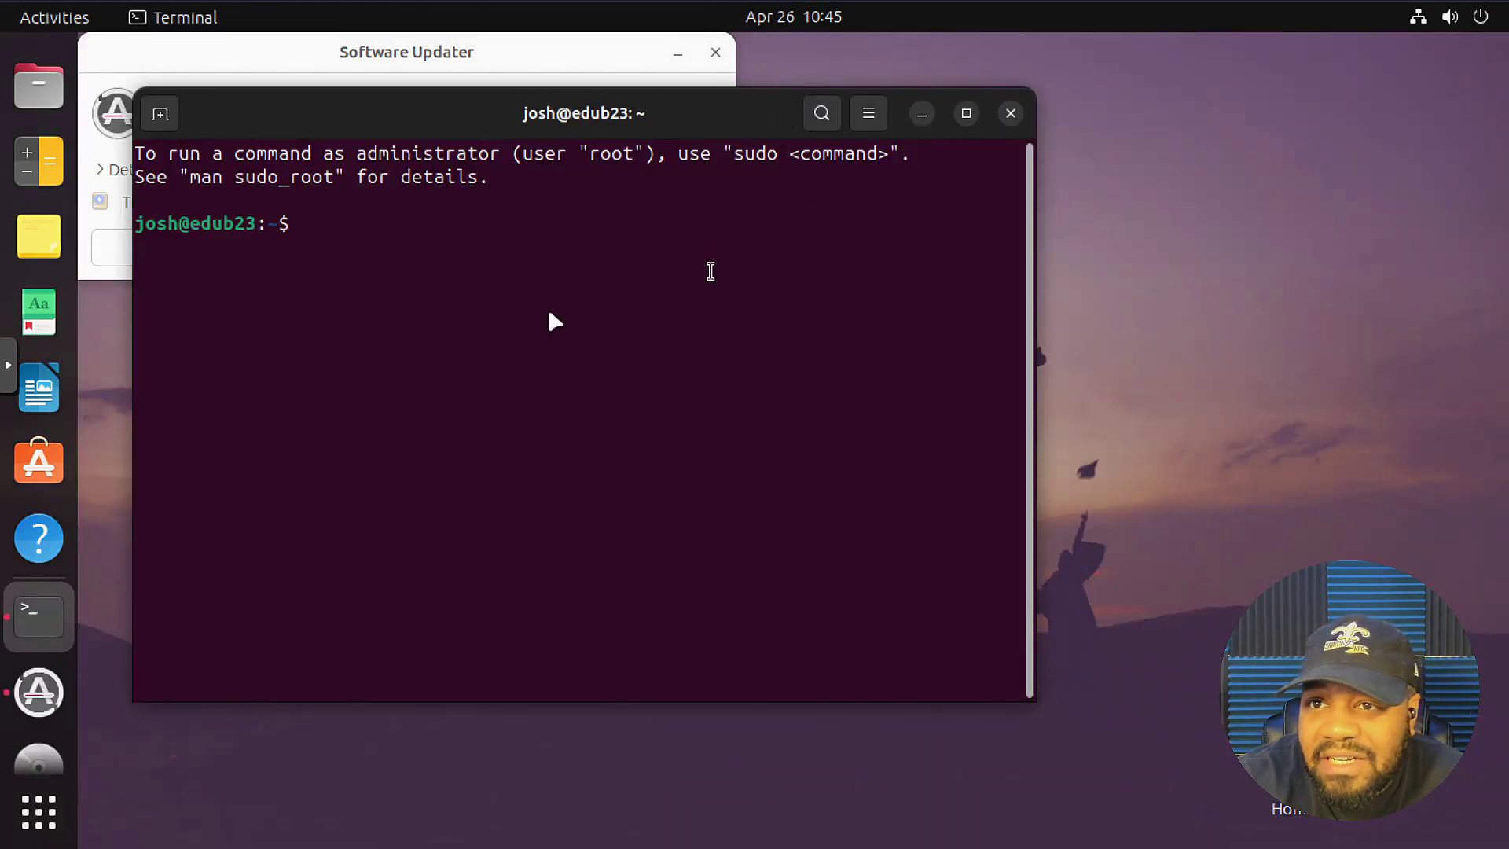
pyautogui.moveTo(650, 128); pyautogui.dragTo(984, 267)
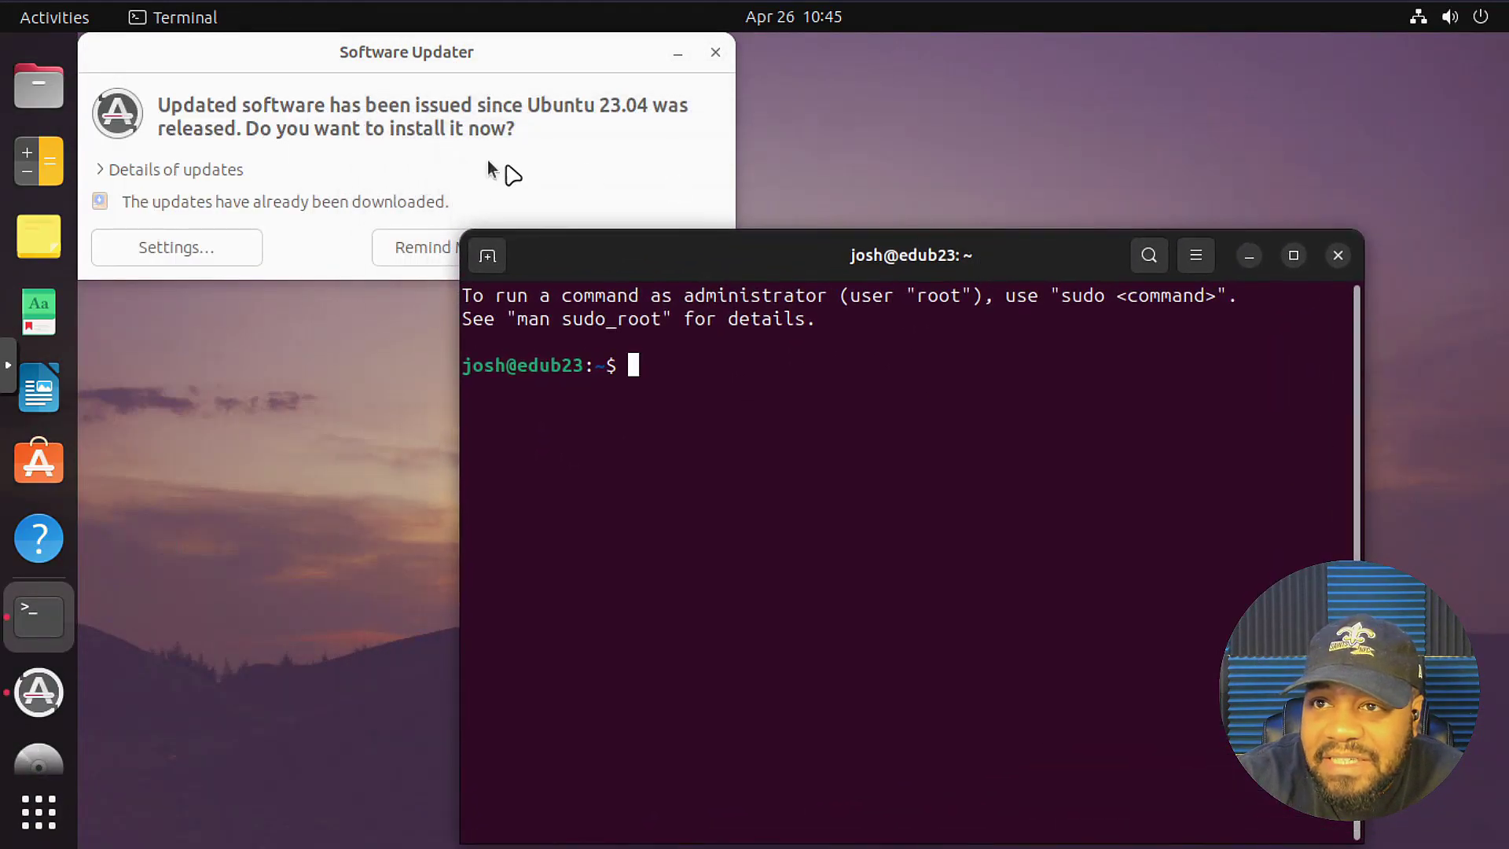
# Send the Notes crash report and postpone the software updates with Remind Me Later
pyautogui.click(581, 201)
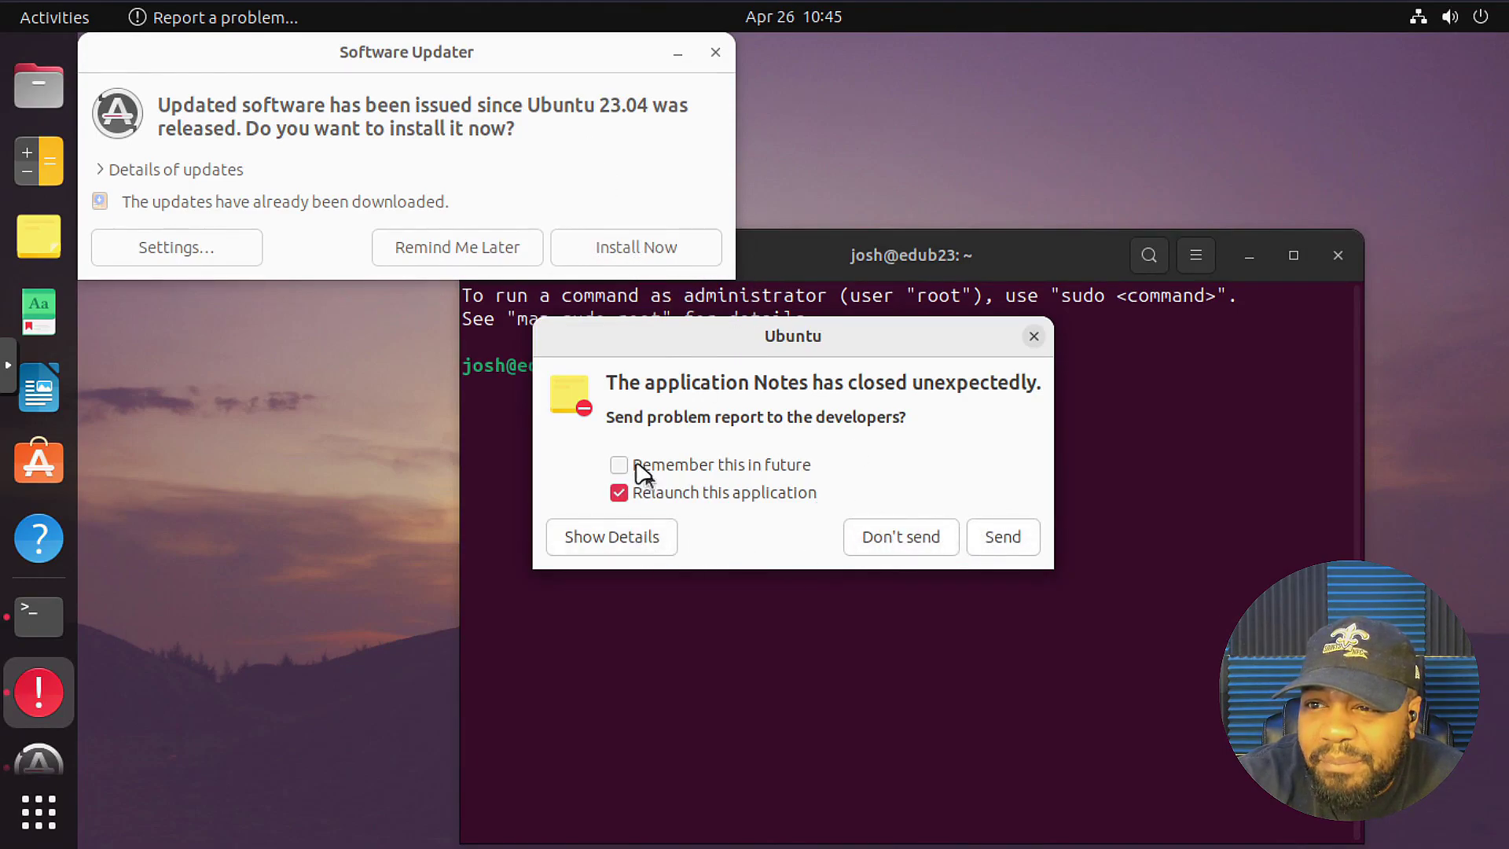
pyautogui.click(1003, 537)
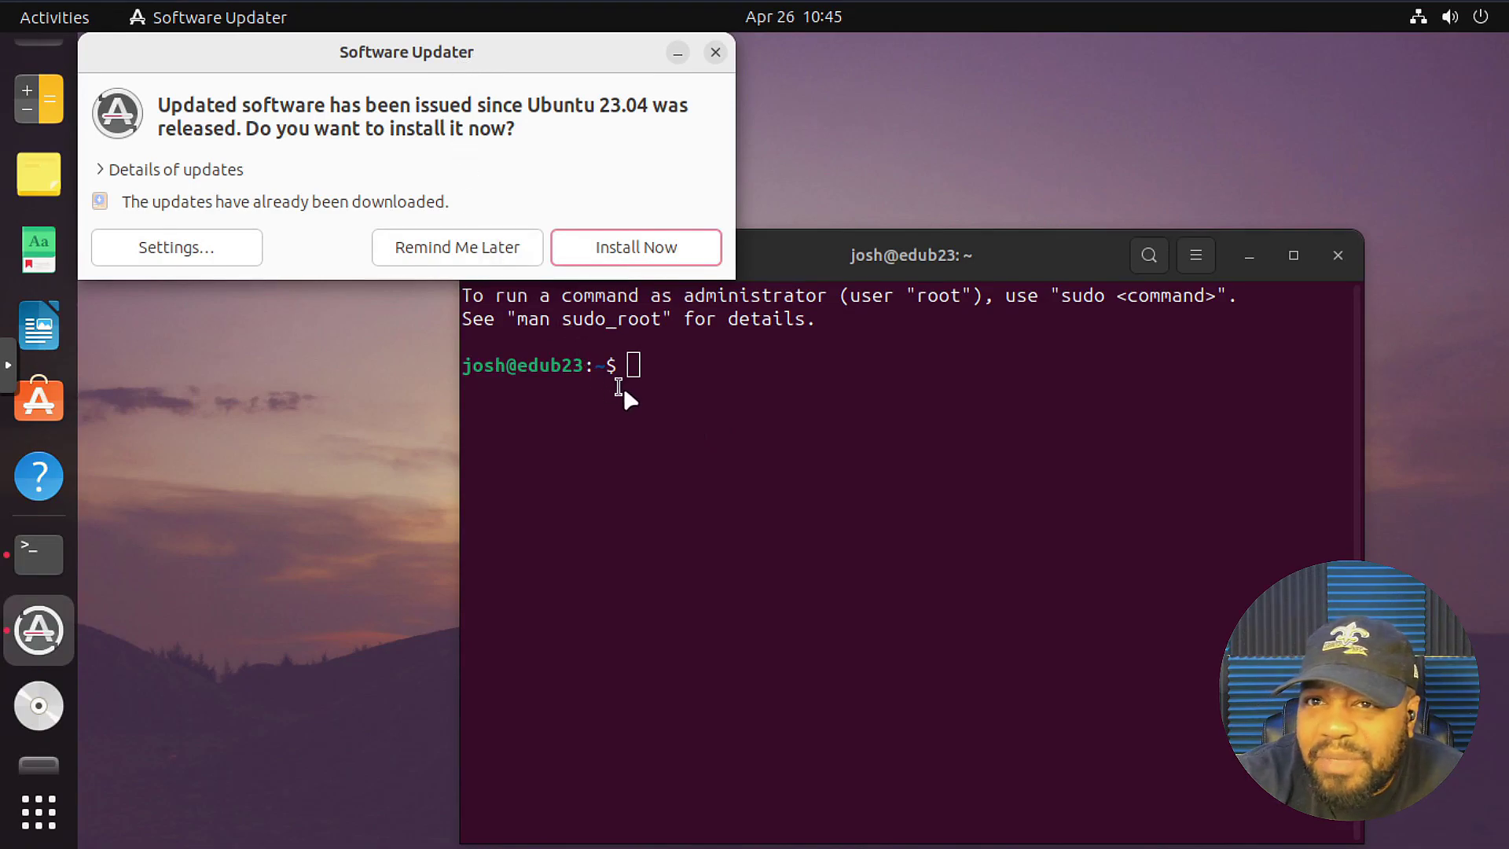
pyautogui.click(104, 169)
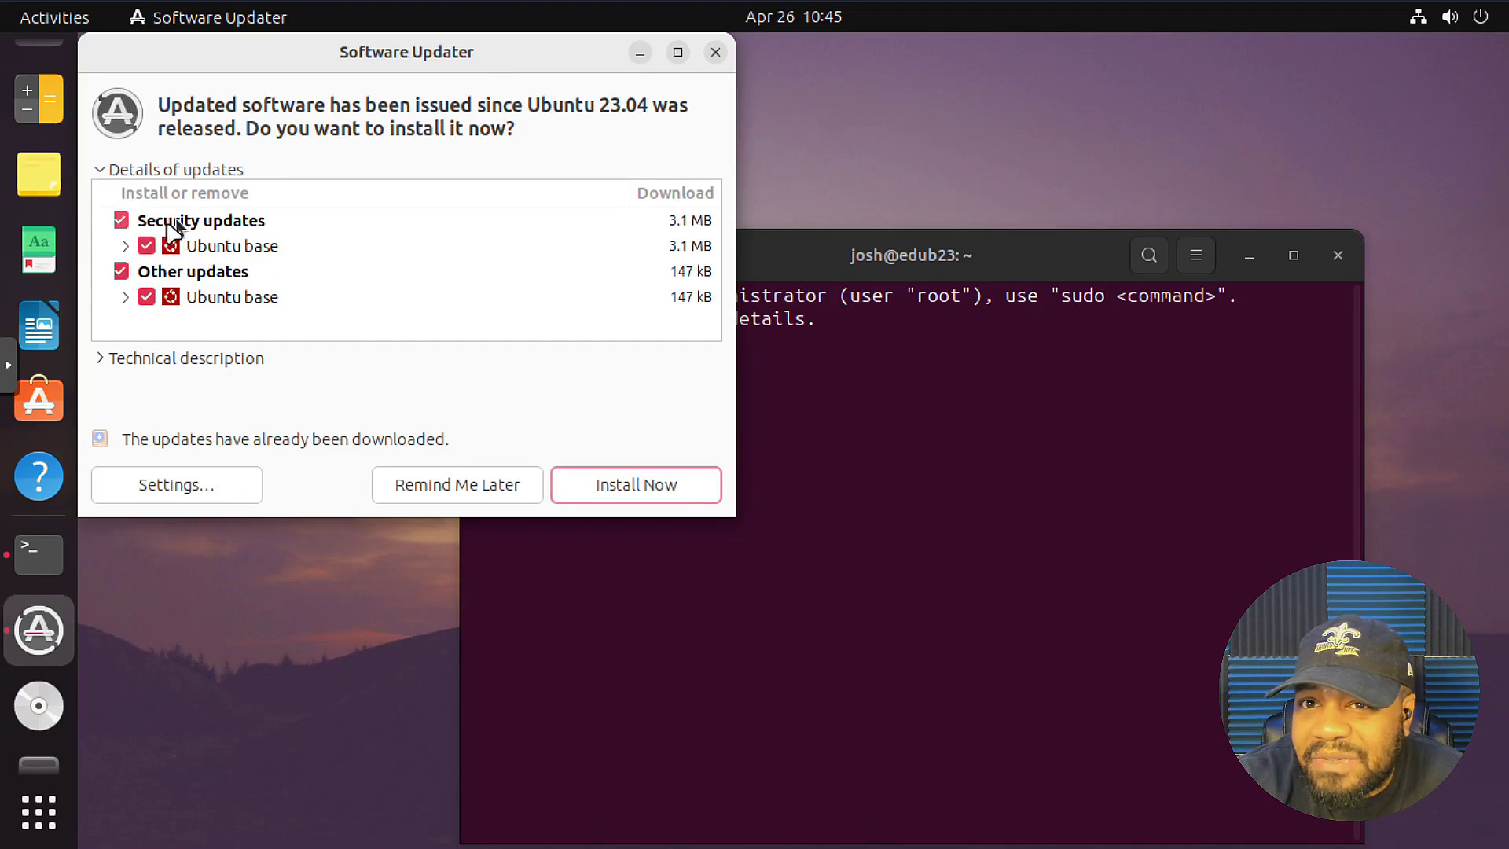
pyautogui.click(104, 170)
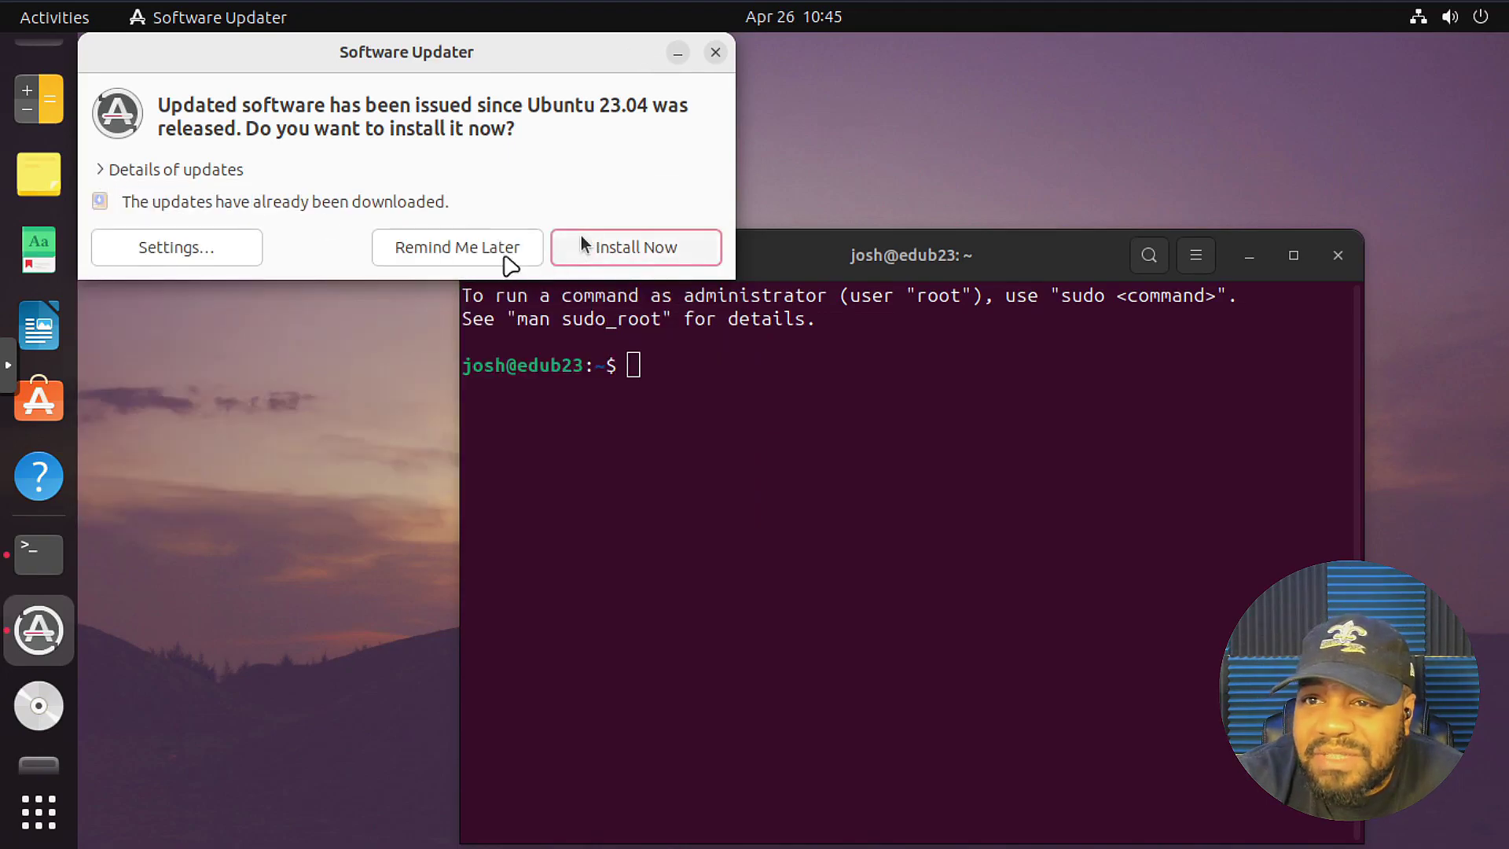
pyautogui.click(458, 249)
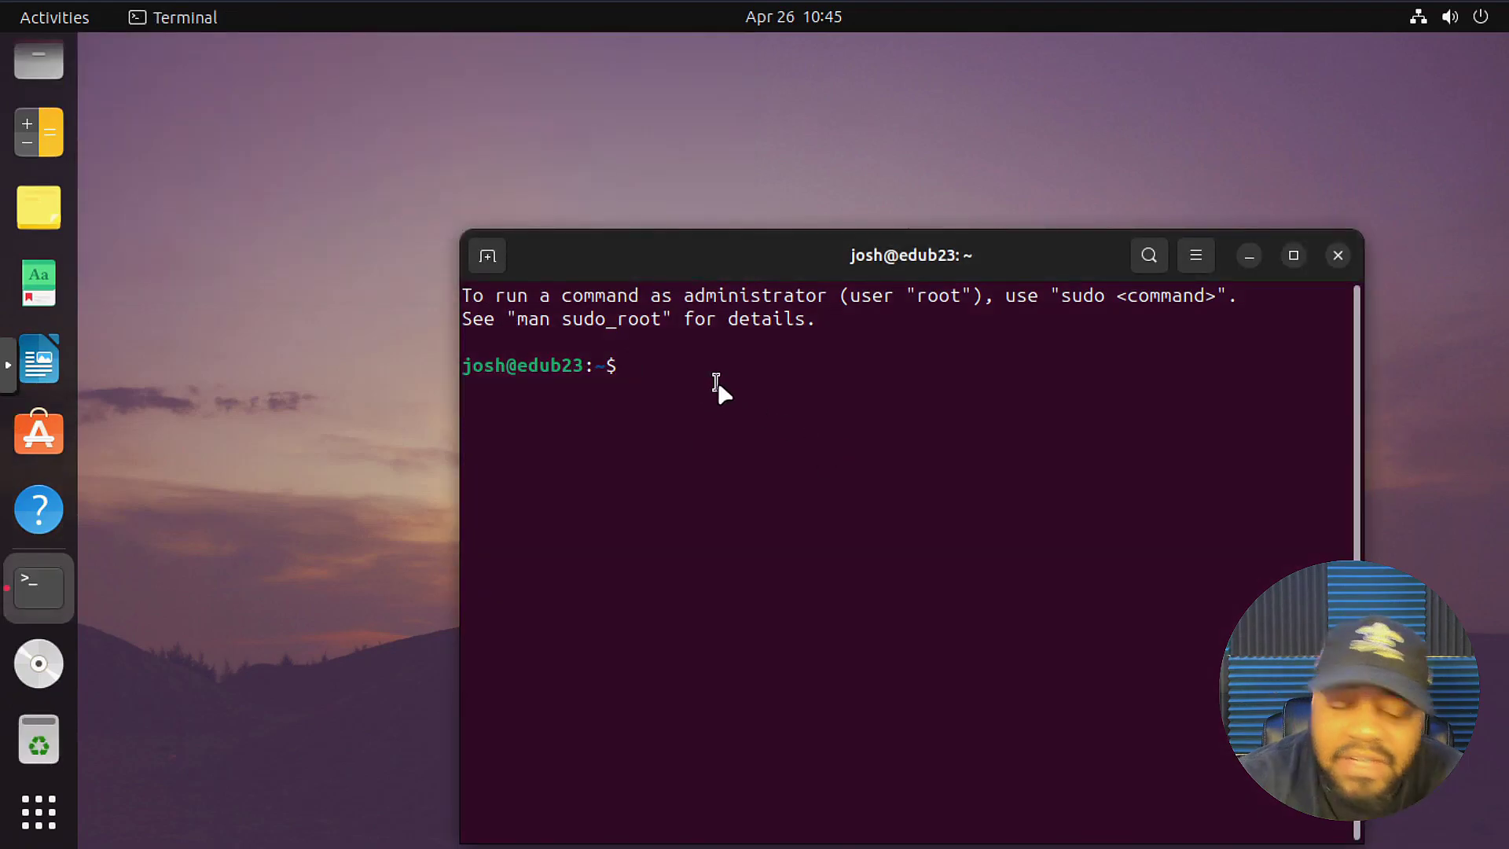
# Refresh the package lists with 'sudo apt update', supplying the administrator password
pyautogui.write('sudo ap')
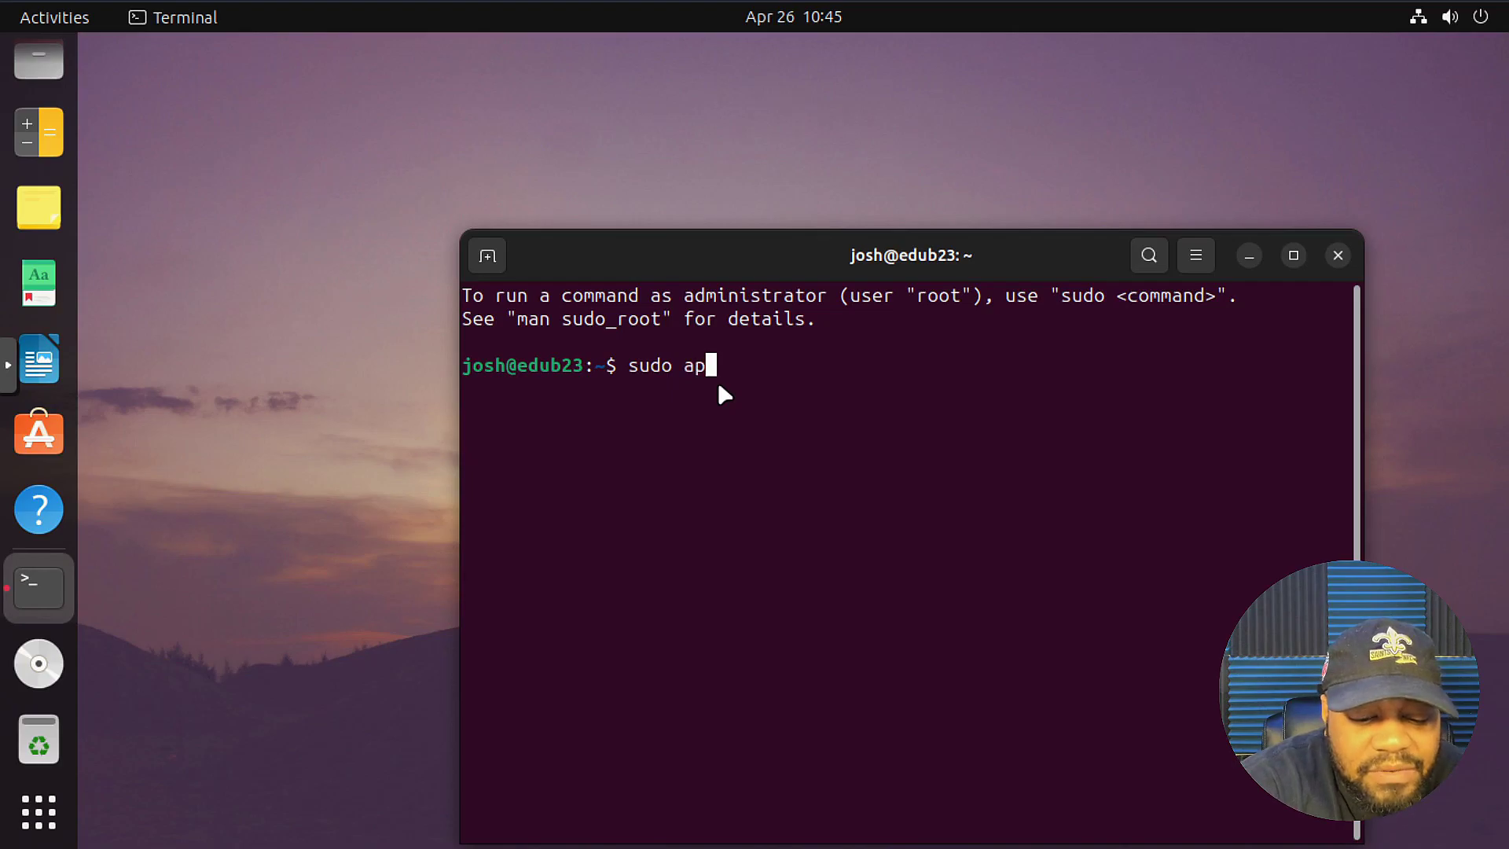
pyautogui.write('t update')
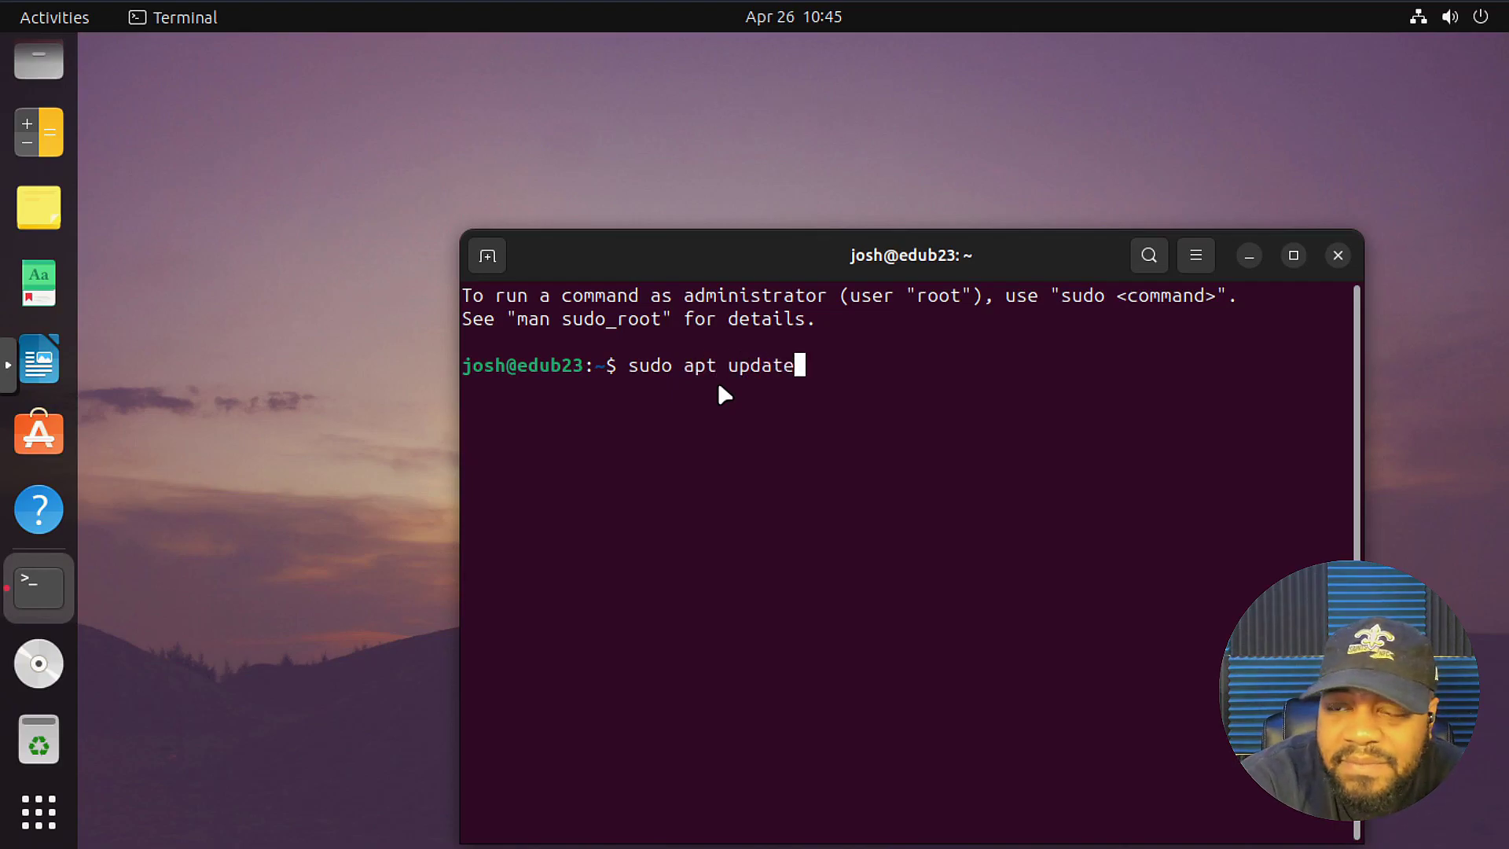
pyautogui.press('Return')
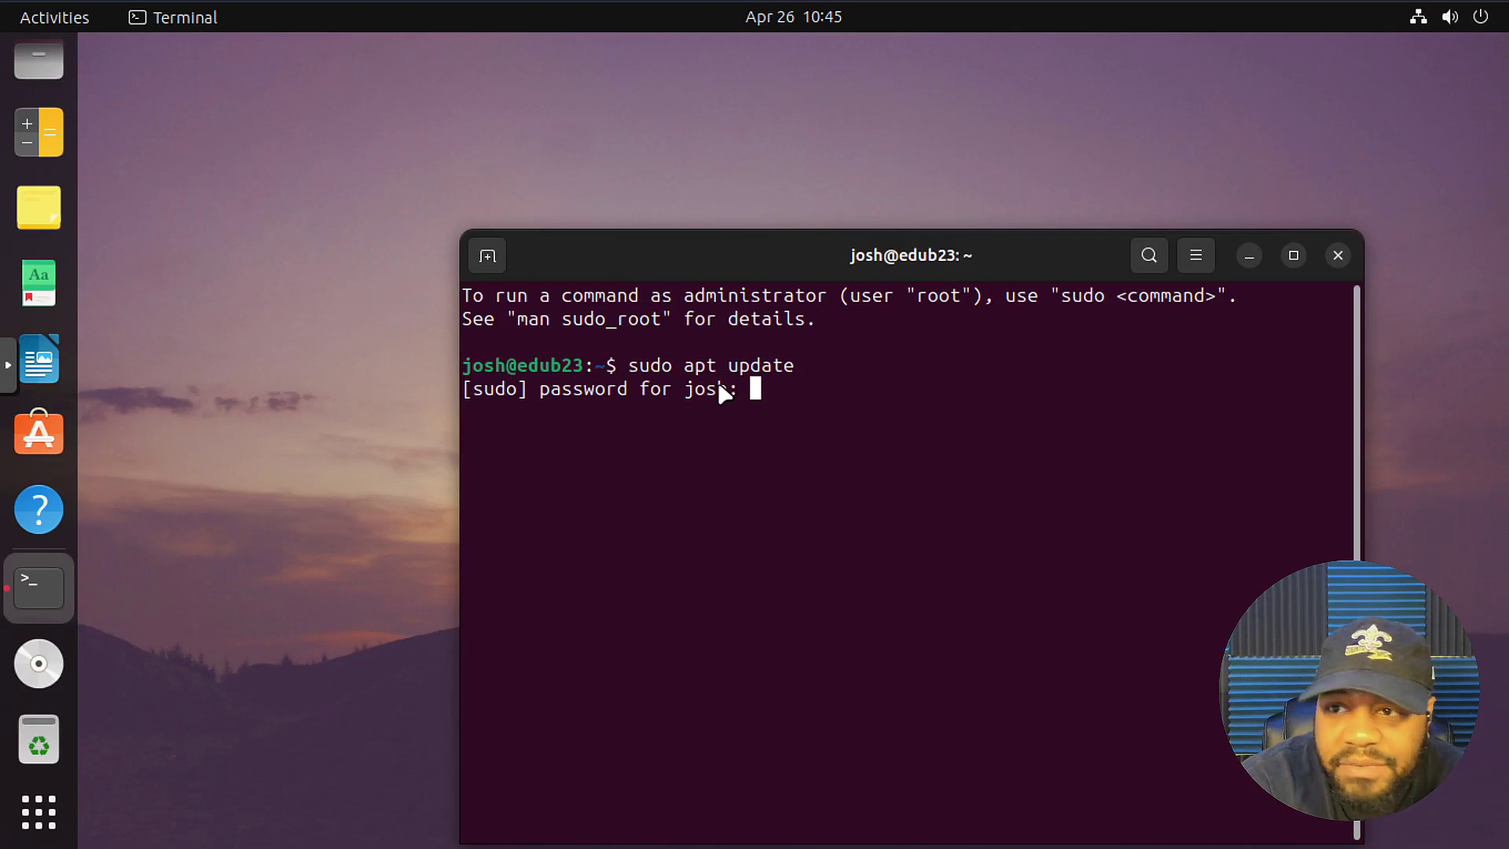
pyautogui.press('Return')
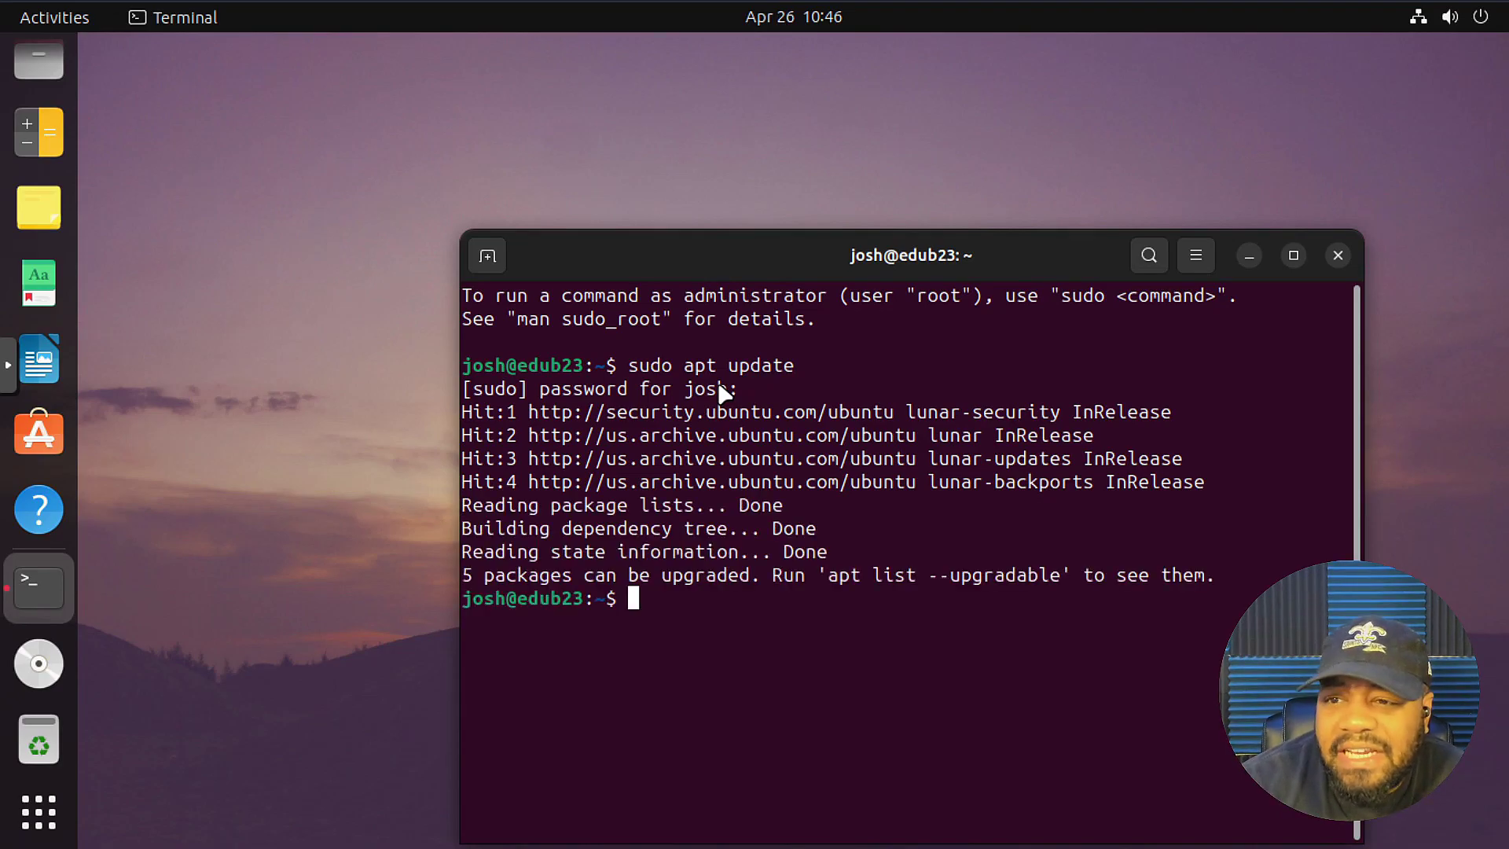
# Upgrade the five pending packages with 'sudo apt upgrade -y', then move the terminal up and left
pyautogui.press('Up')
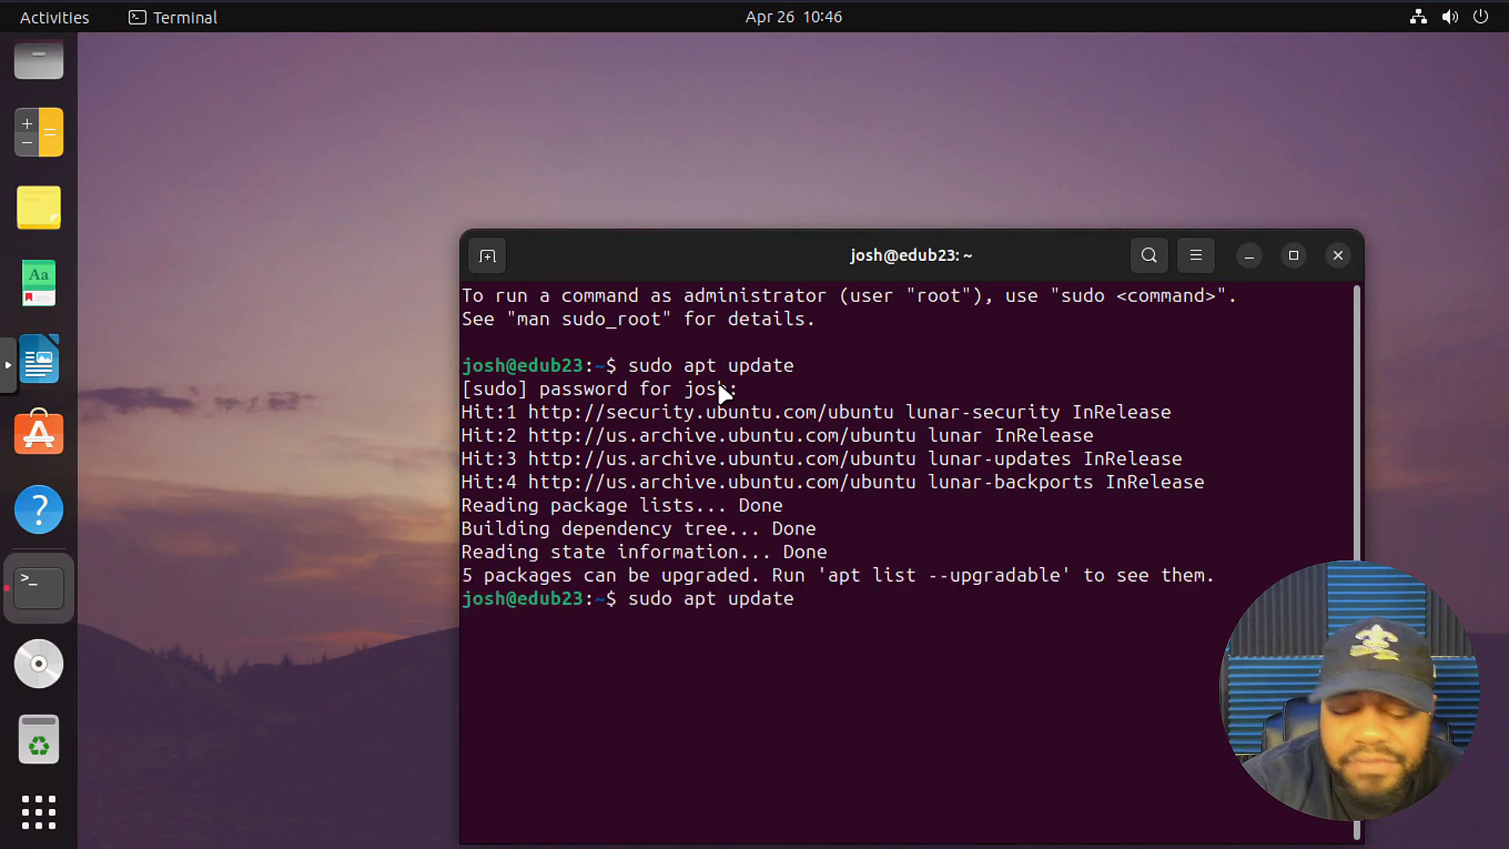
pyautogui.press('BackSpace')
pyautogui.press('BackSpace')
pyautogui.press('BackSpace')
pyautogui.press('BackSpace')
pyautogui.write('gr')
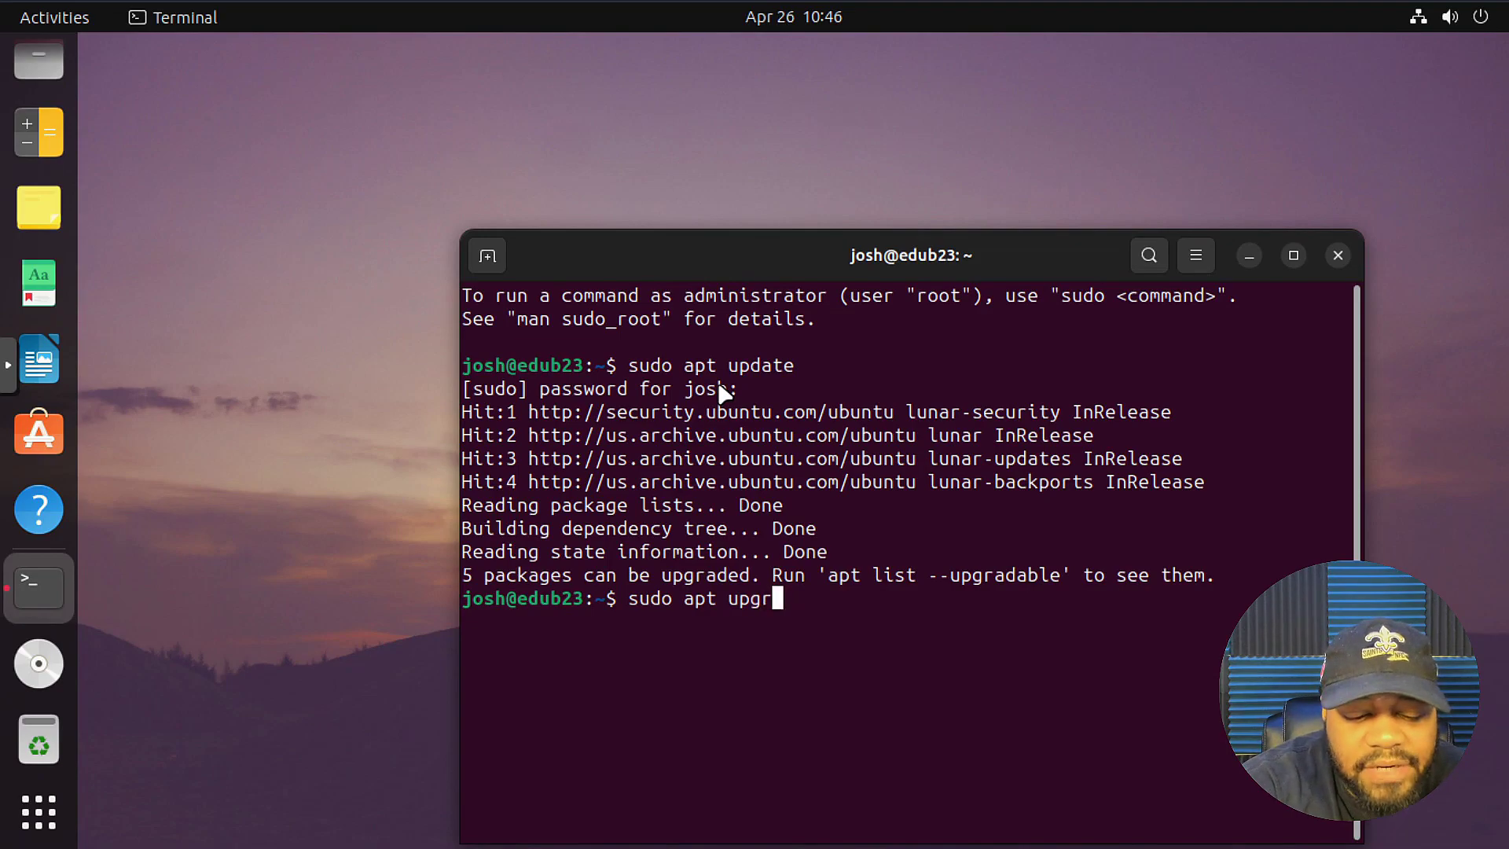
pyautogui.write('ade -y')
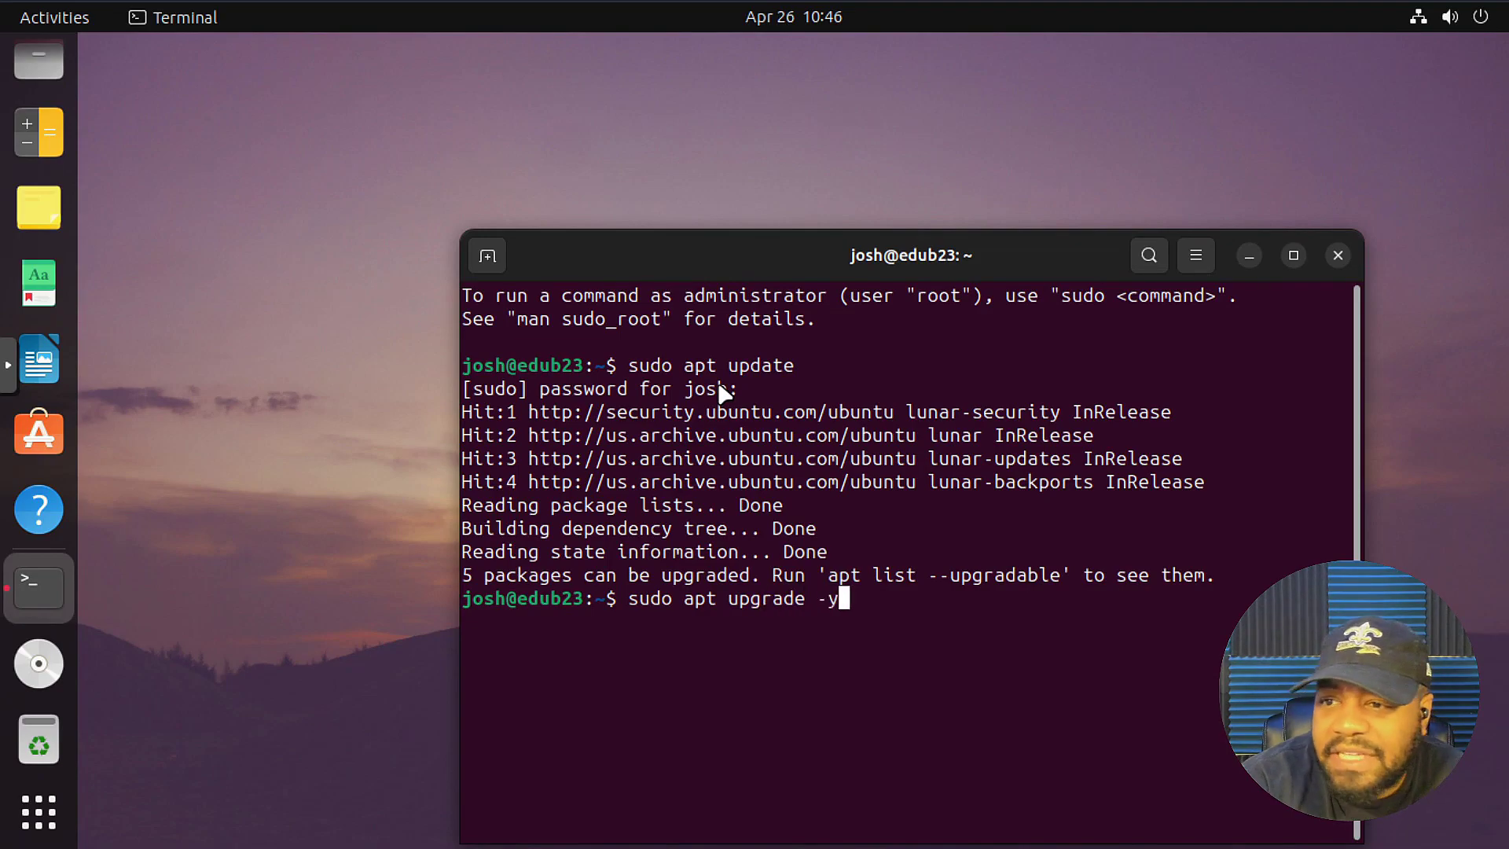
pyautogui.press('Return')
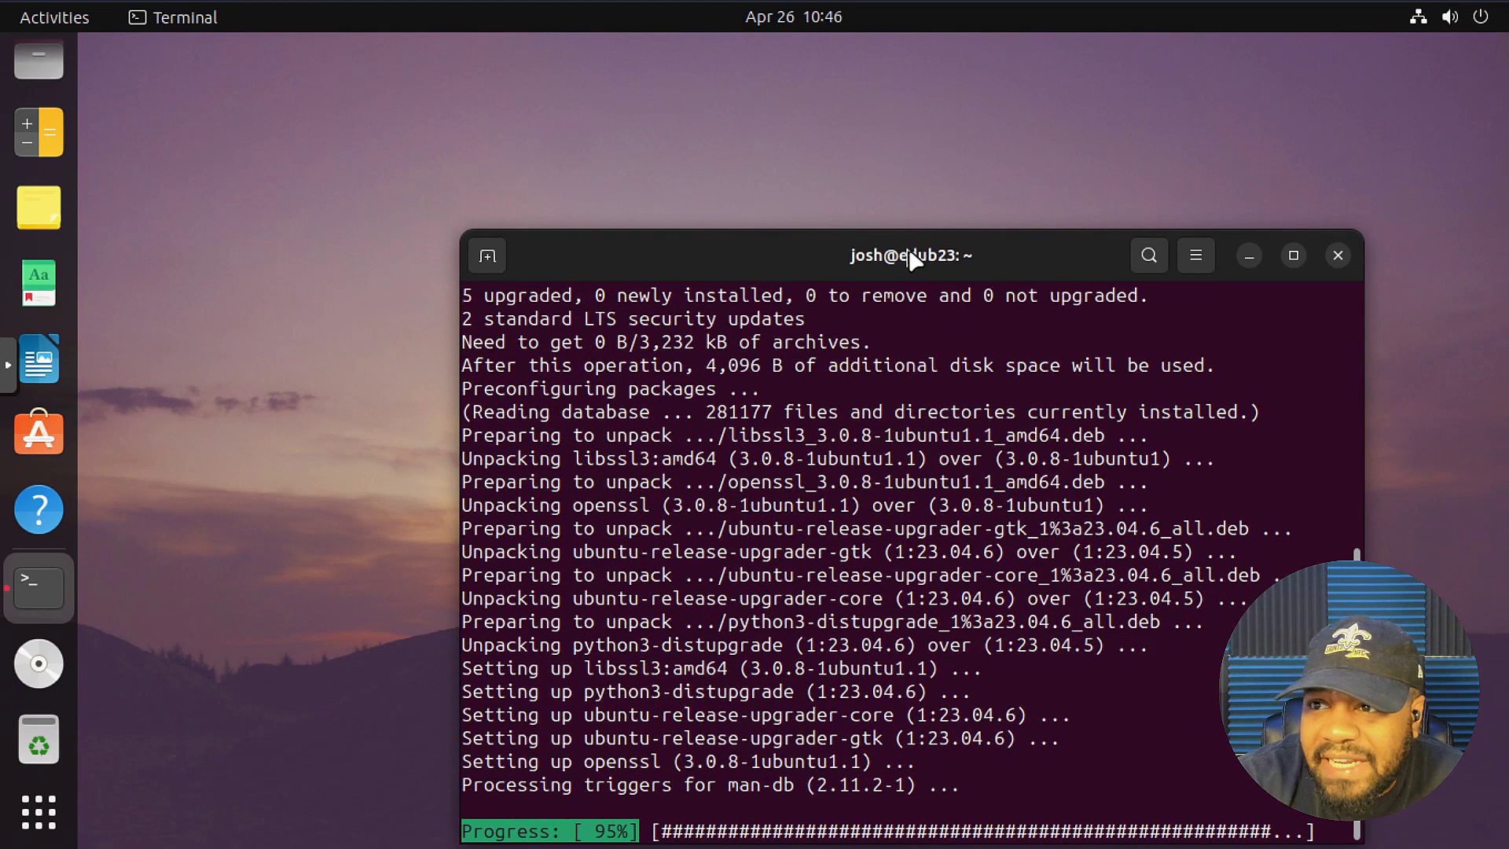
pyautogui.moveTo(909, 255); pyautogui.dragTo(644, 128)
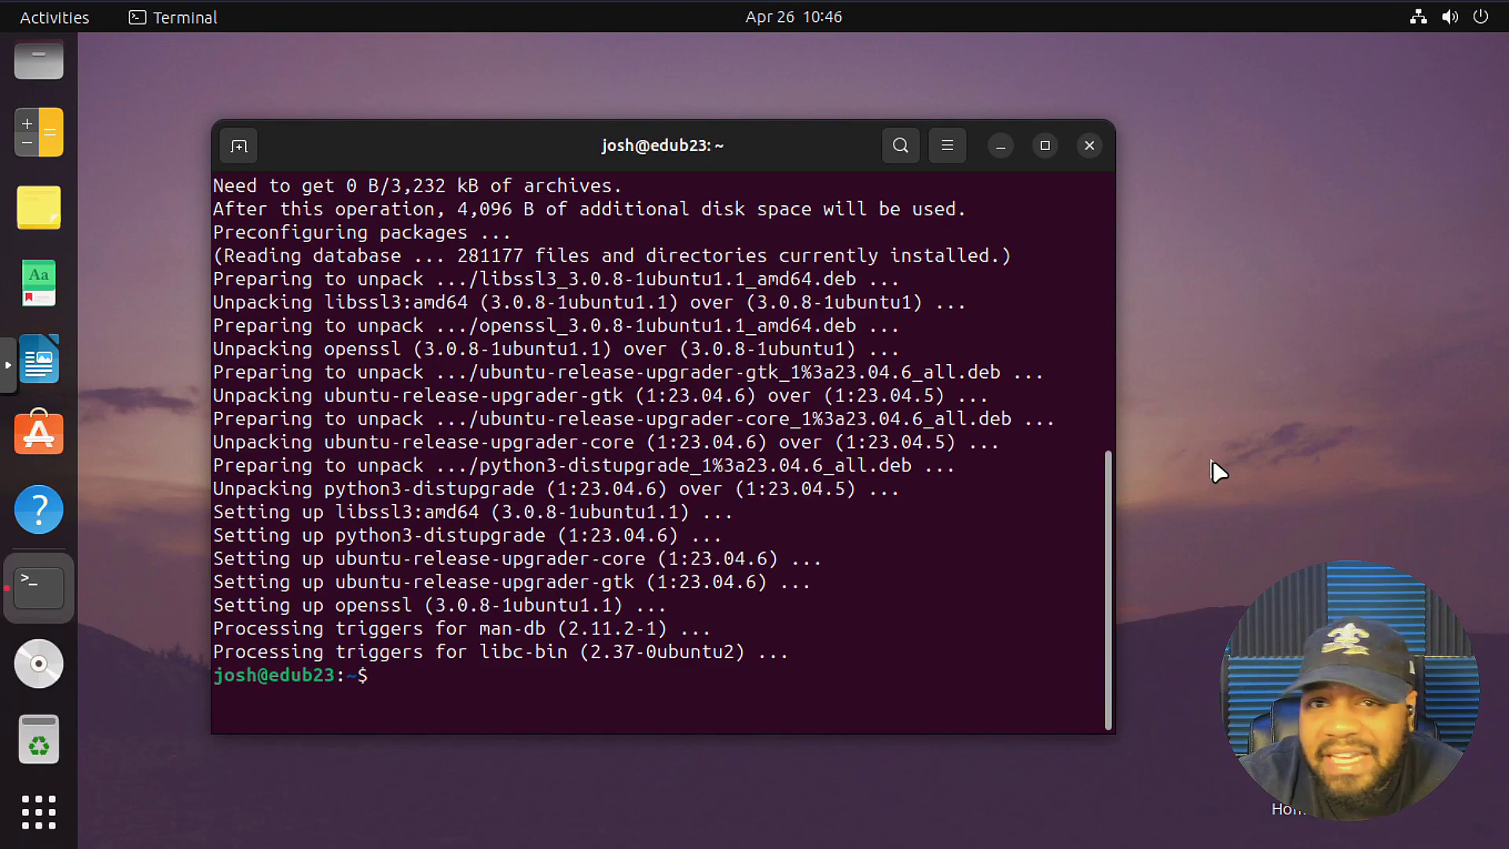
# Show all apps, peek into the Art folder, then open the Edubuntu Info and Admin folder
pyautogui.click(30, 820)
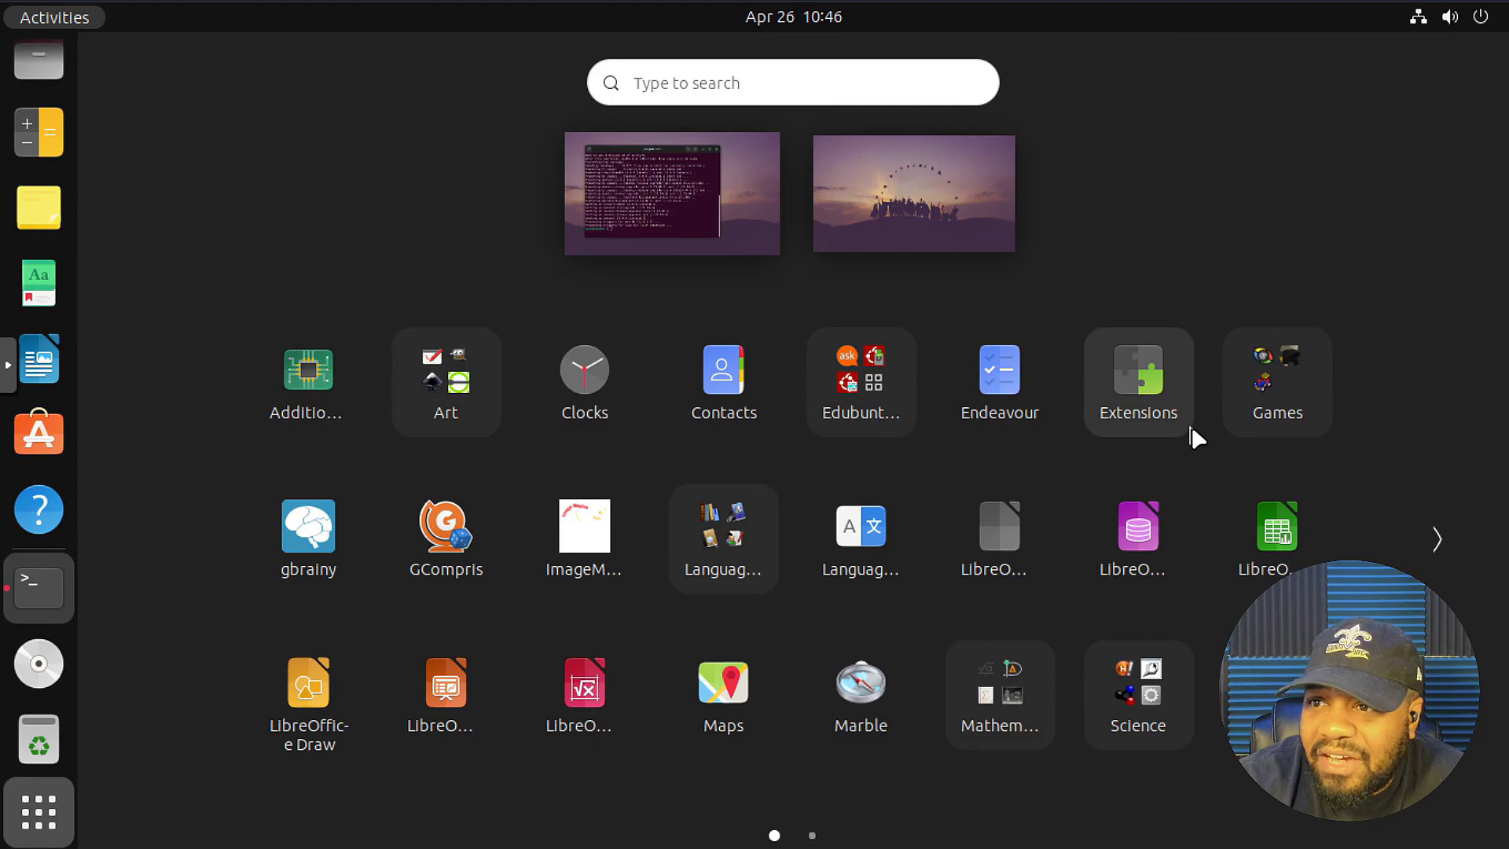
pyautogui.click(431, 408)
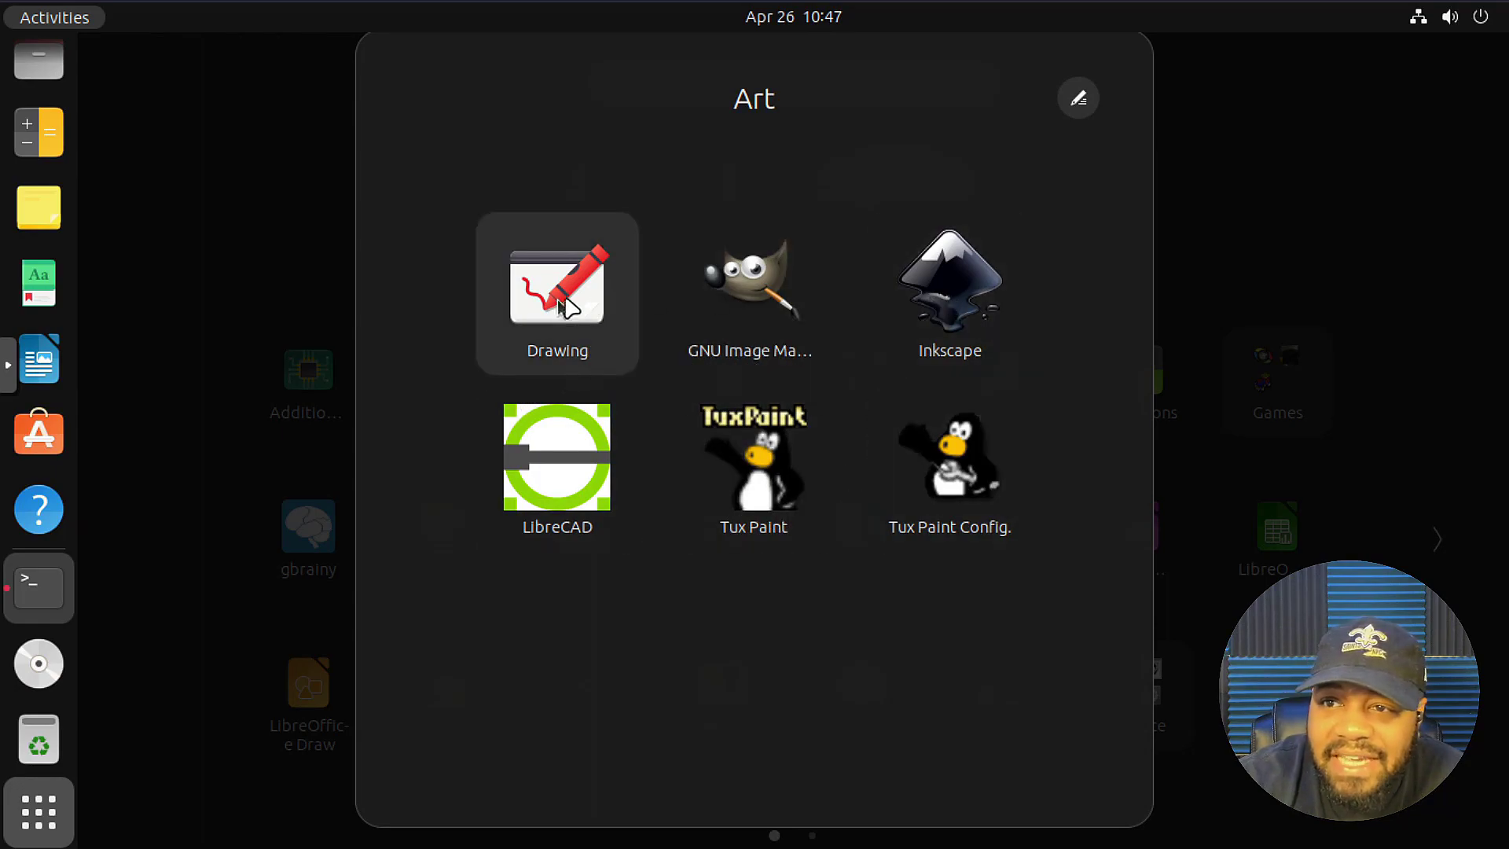
pyautogui.click(1220, 222)
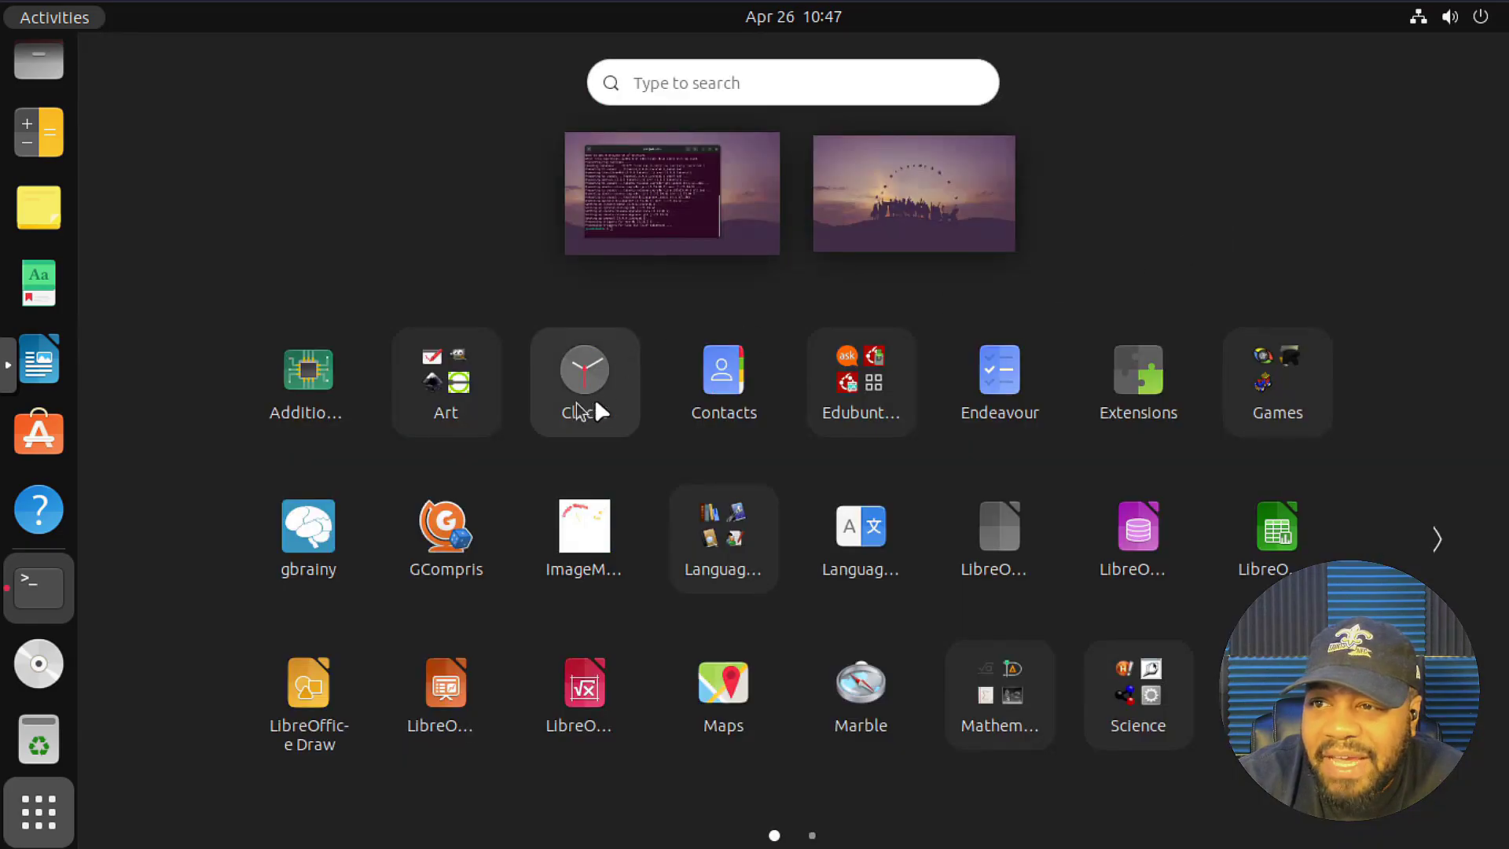
pyautogui.click(898, 407)
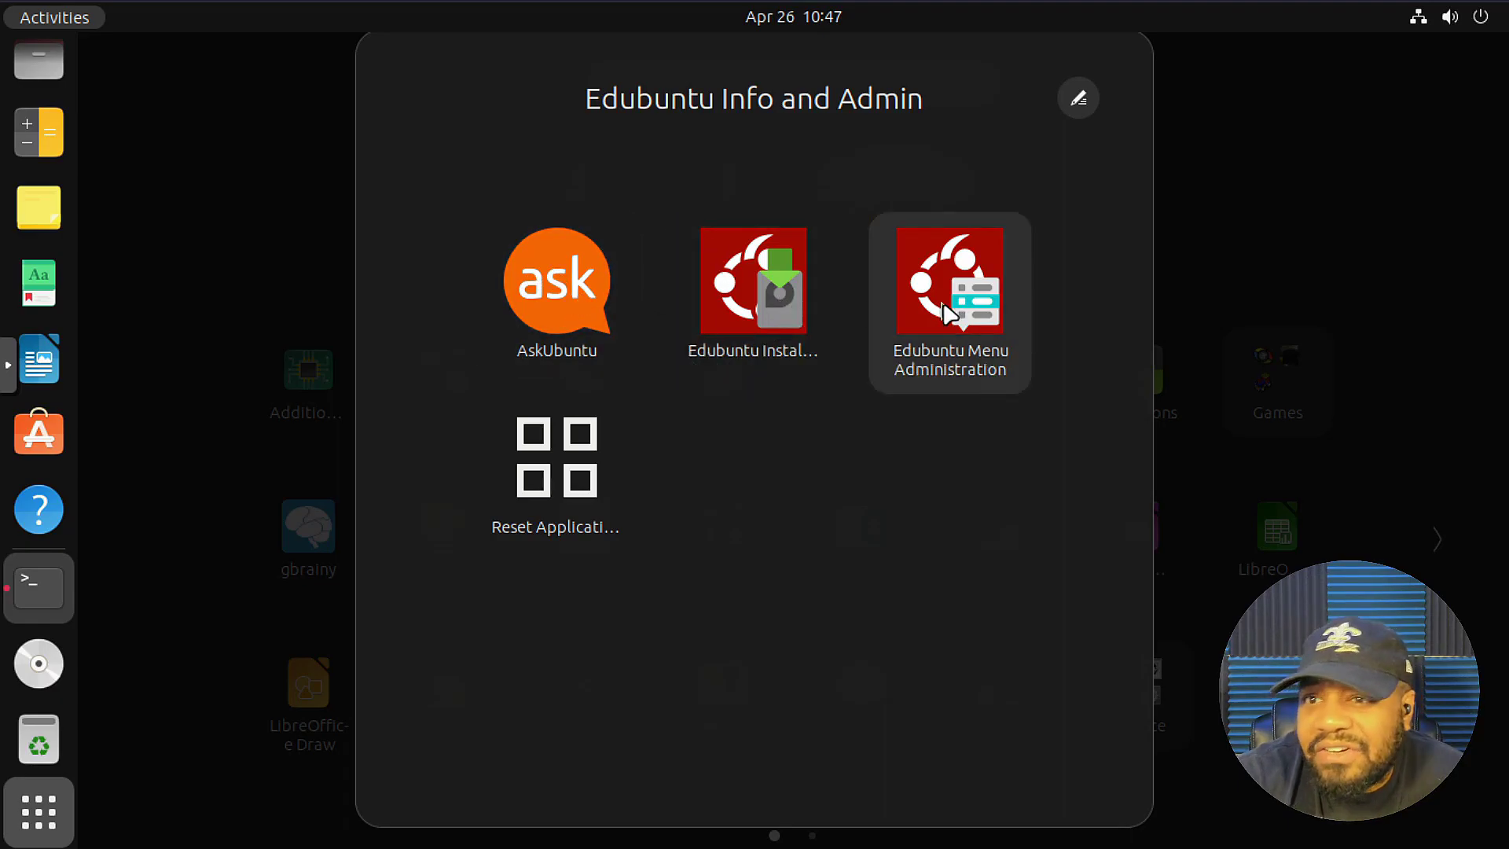
# Launch Edubuntu Menu Administration and scroll through the apps hidden from non-administrators
pyautogui.press('super')
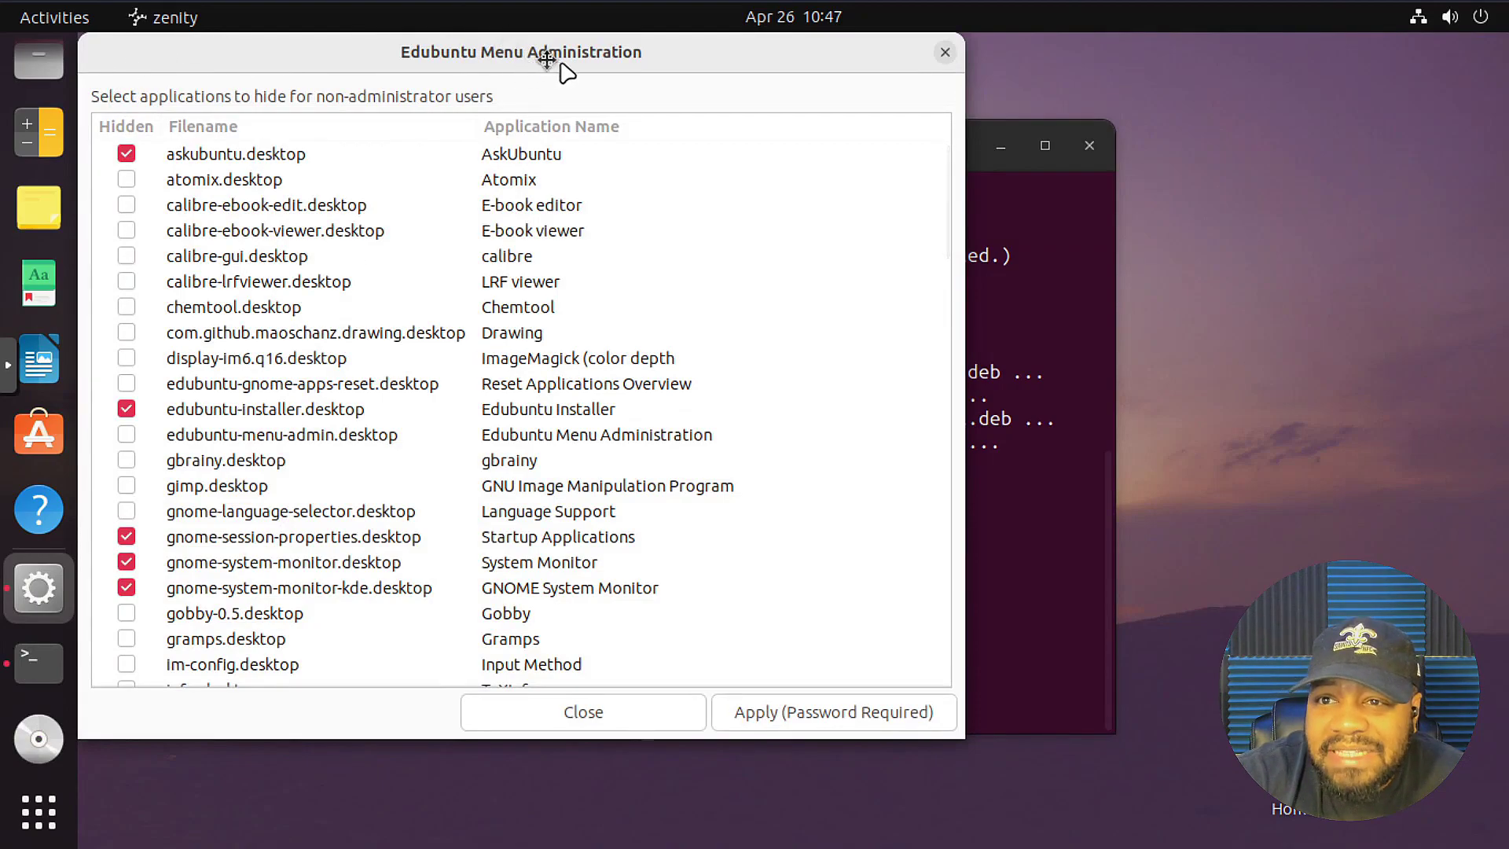
pyautogui.moveTo(561, 66); pyautogui.dragTo(595, 90)
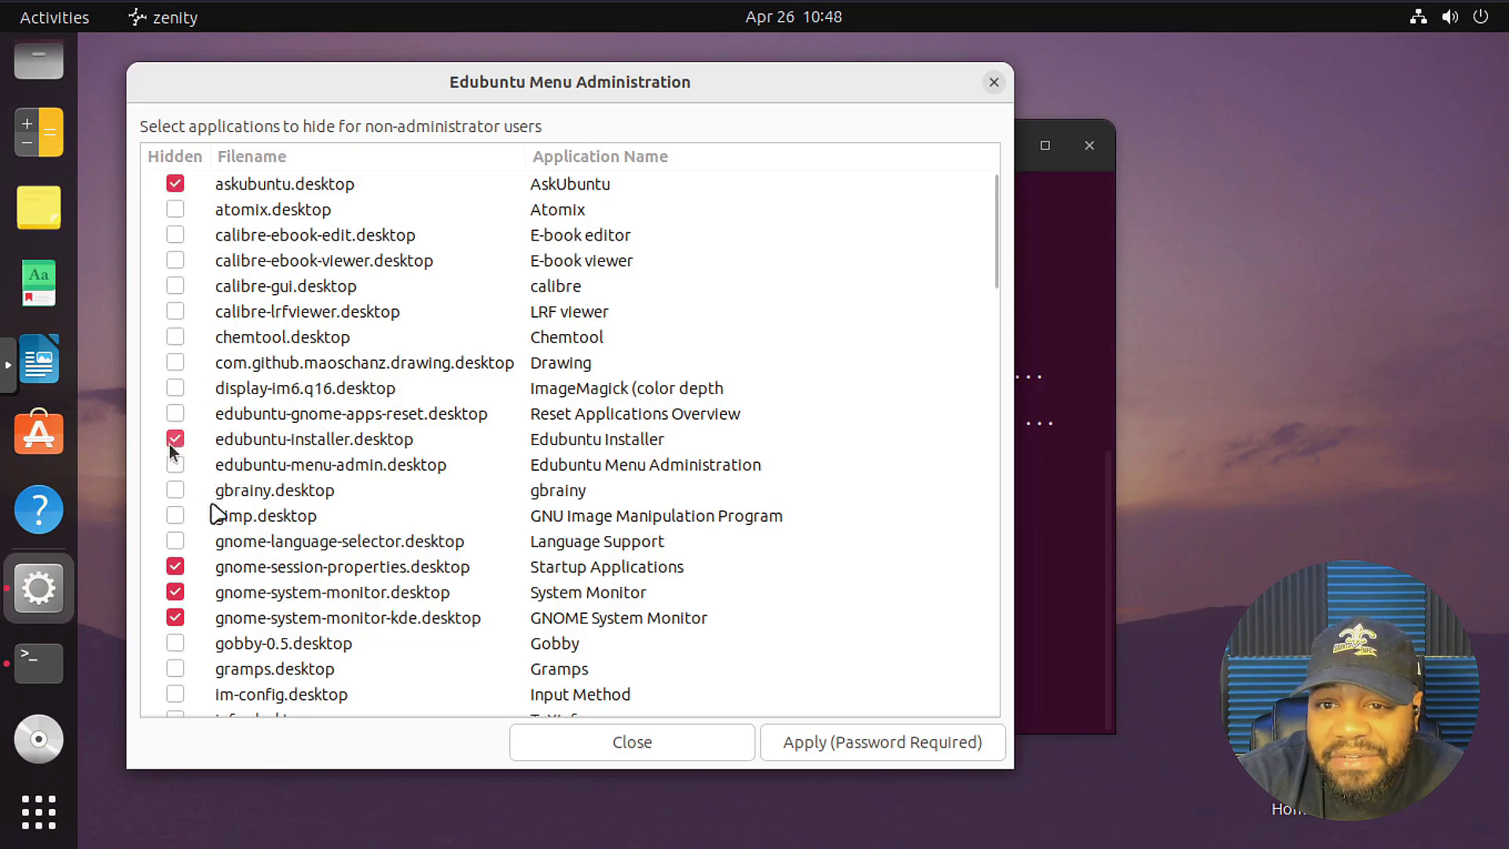
pyautogui.scroll(-6, 437, 546)
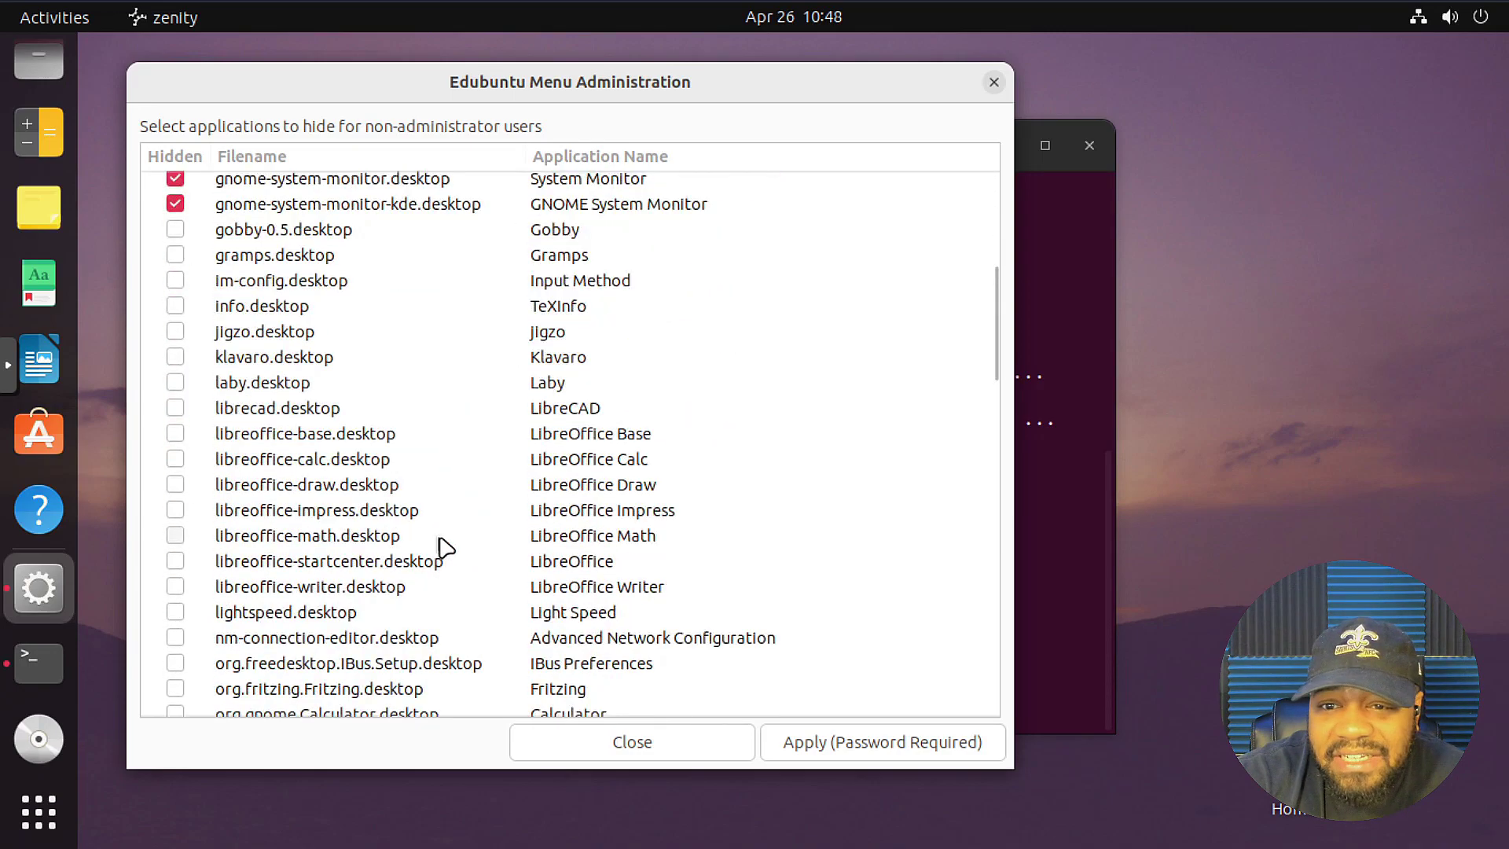
pyautogui.scroll(-15, 445, 547)
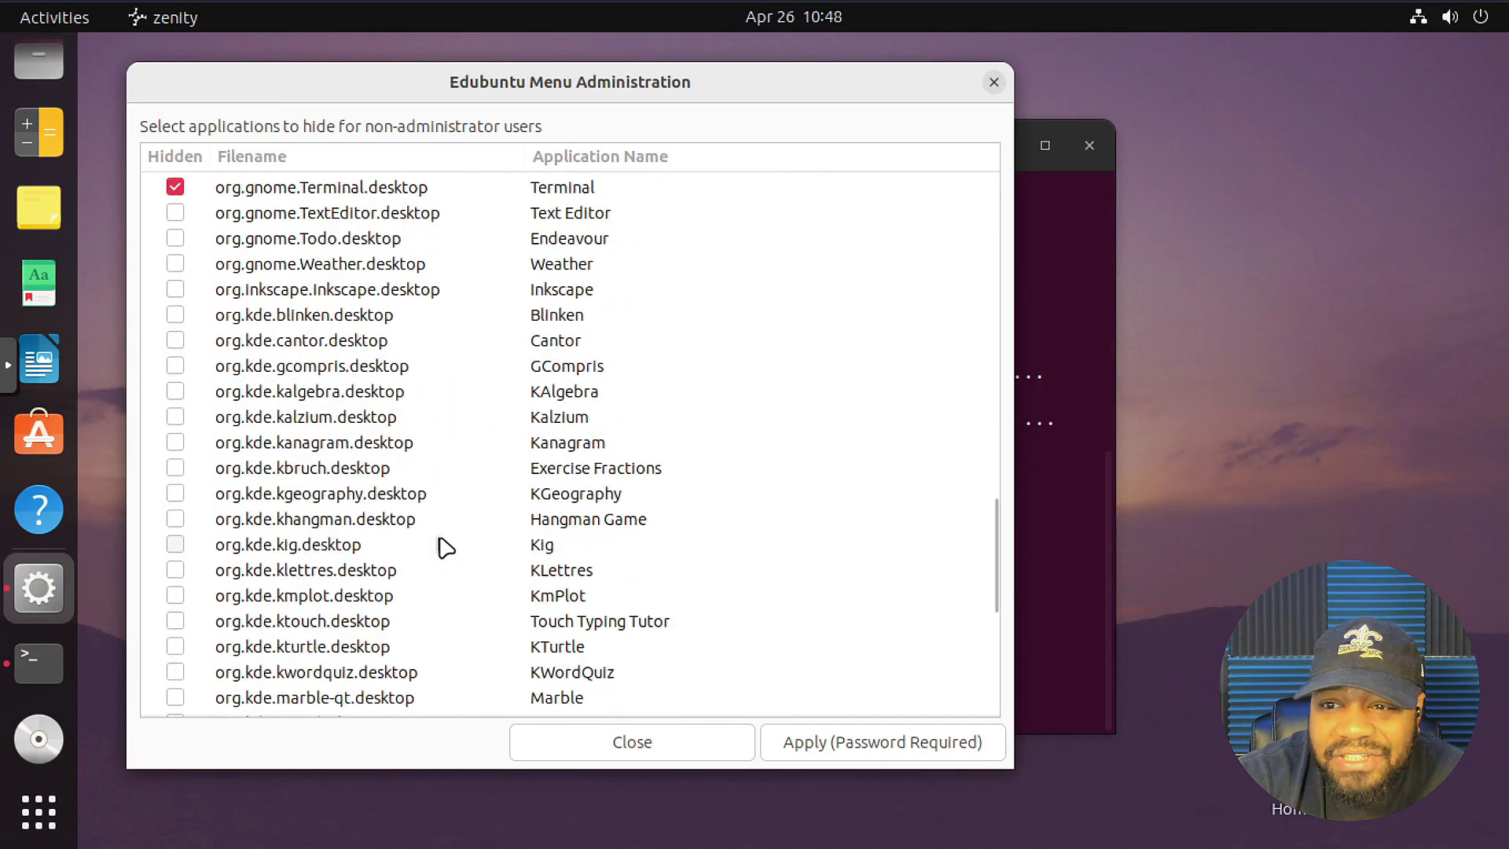
pyautogui.scroll(-10, 446, 547)
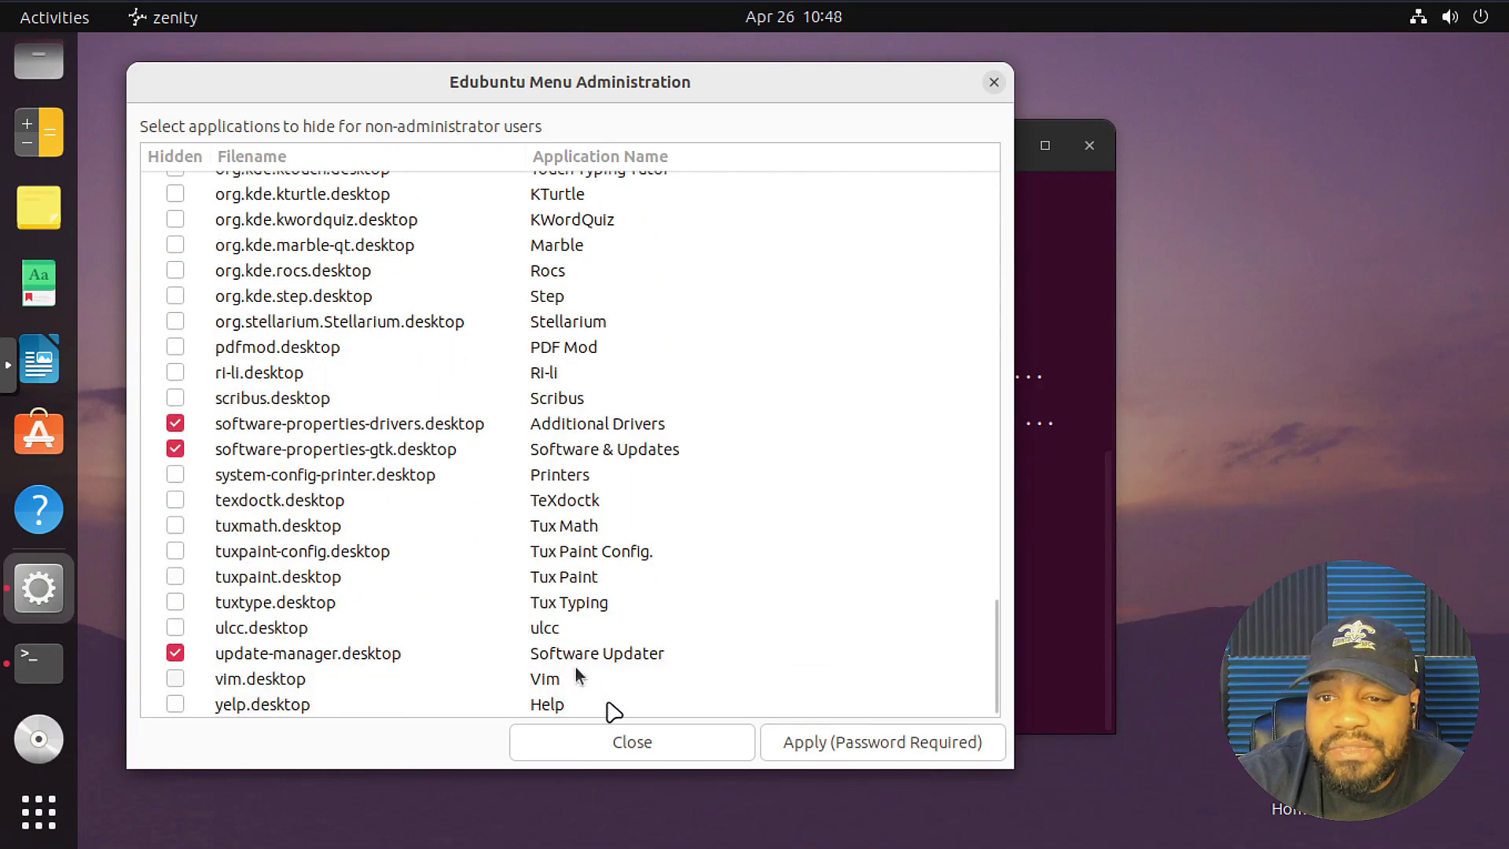
# Close Menu Administration and open the Games folder showing Blinken, Jigzo and Ri-li
pyautogui.click(662, 746)
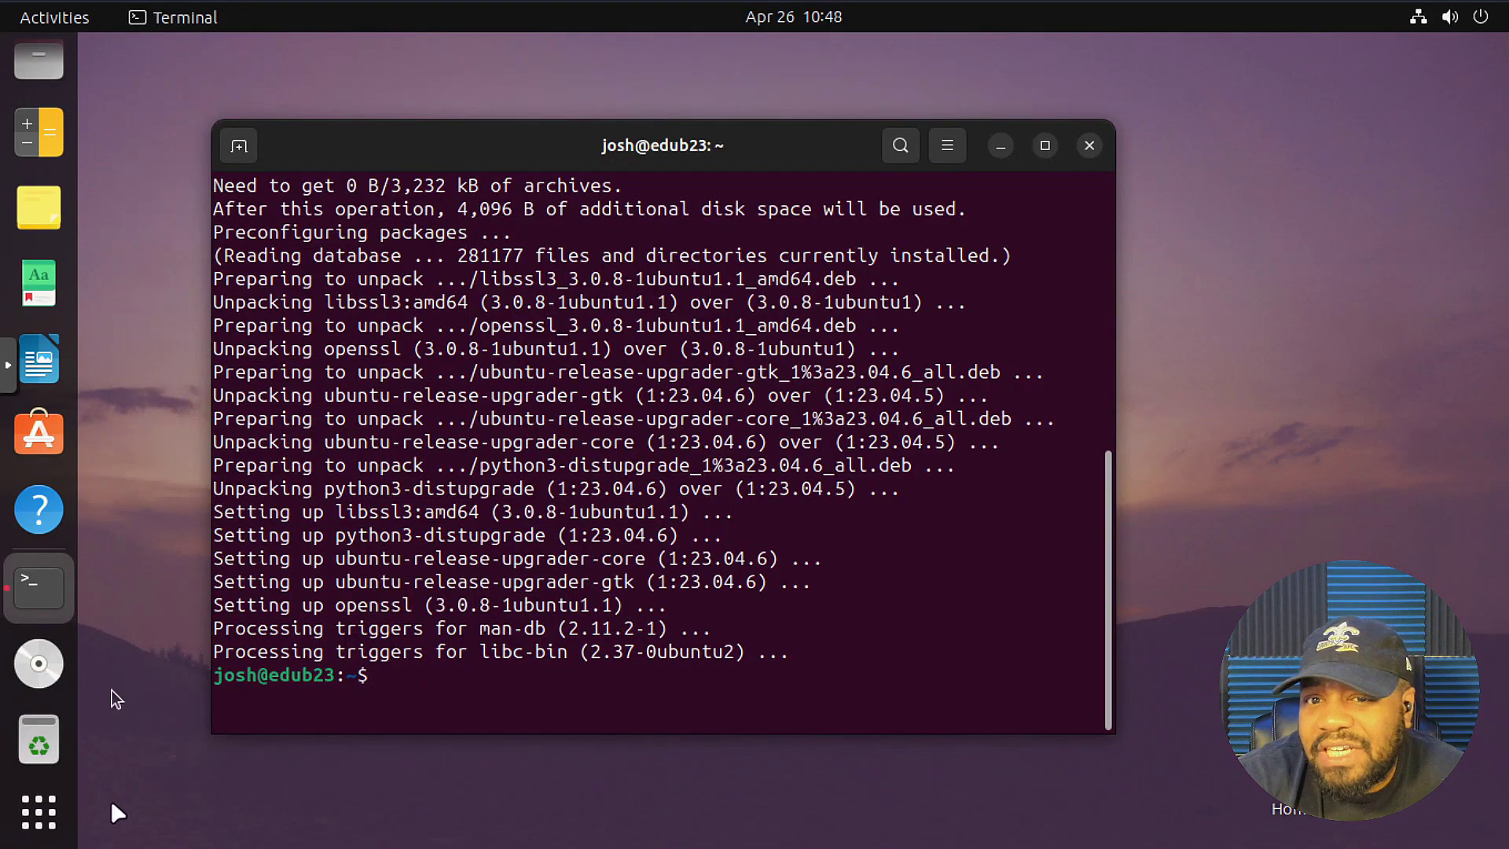
pyautogui.click(39, 825)
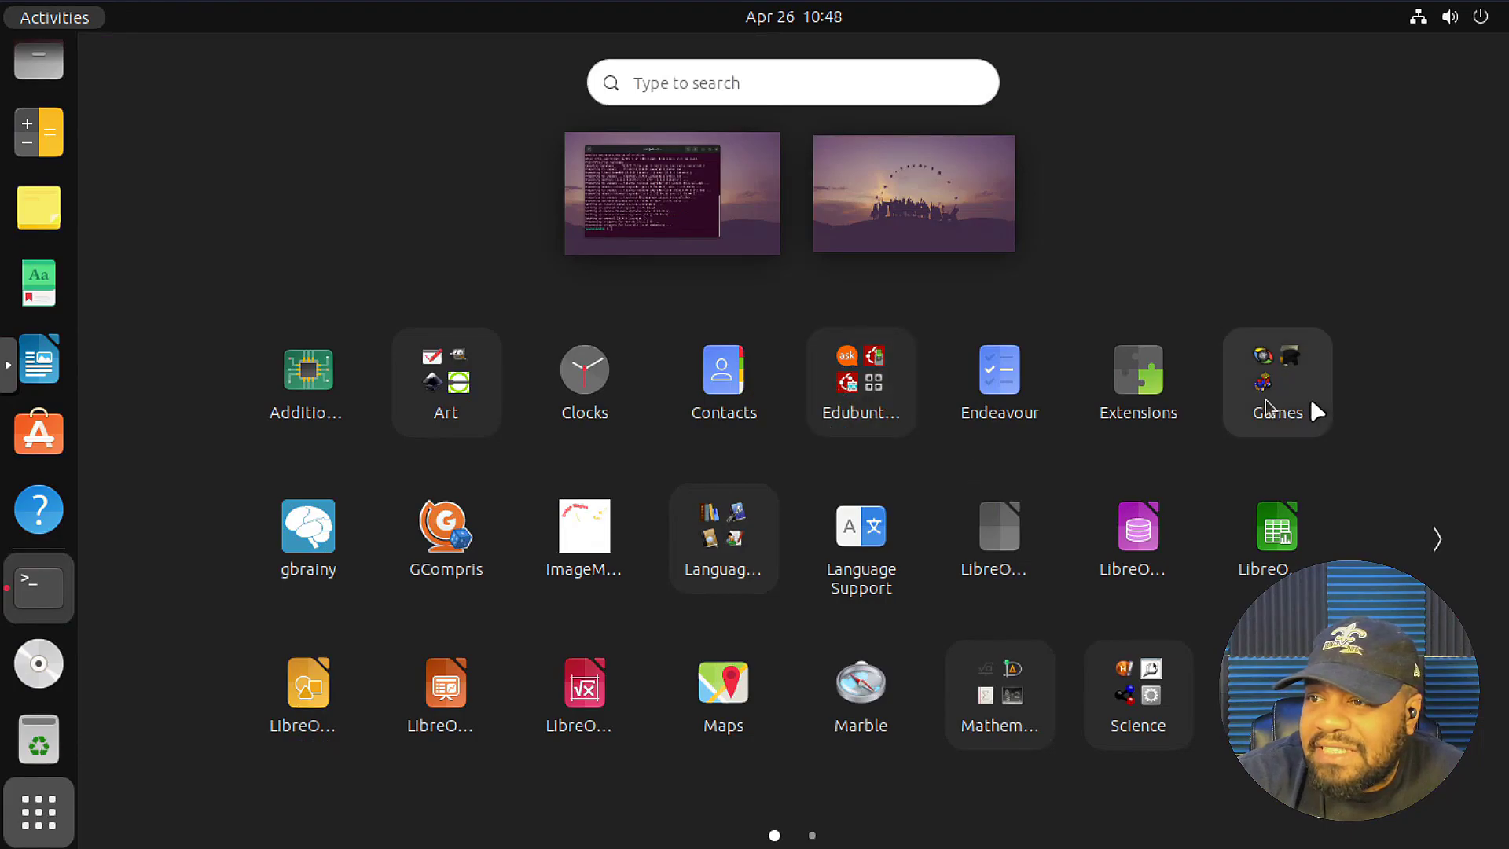
pyautogui.click(1289, 404)
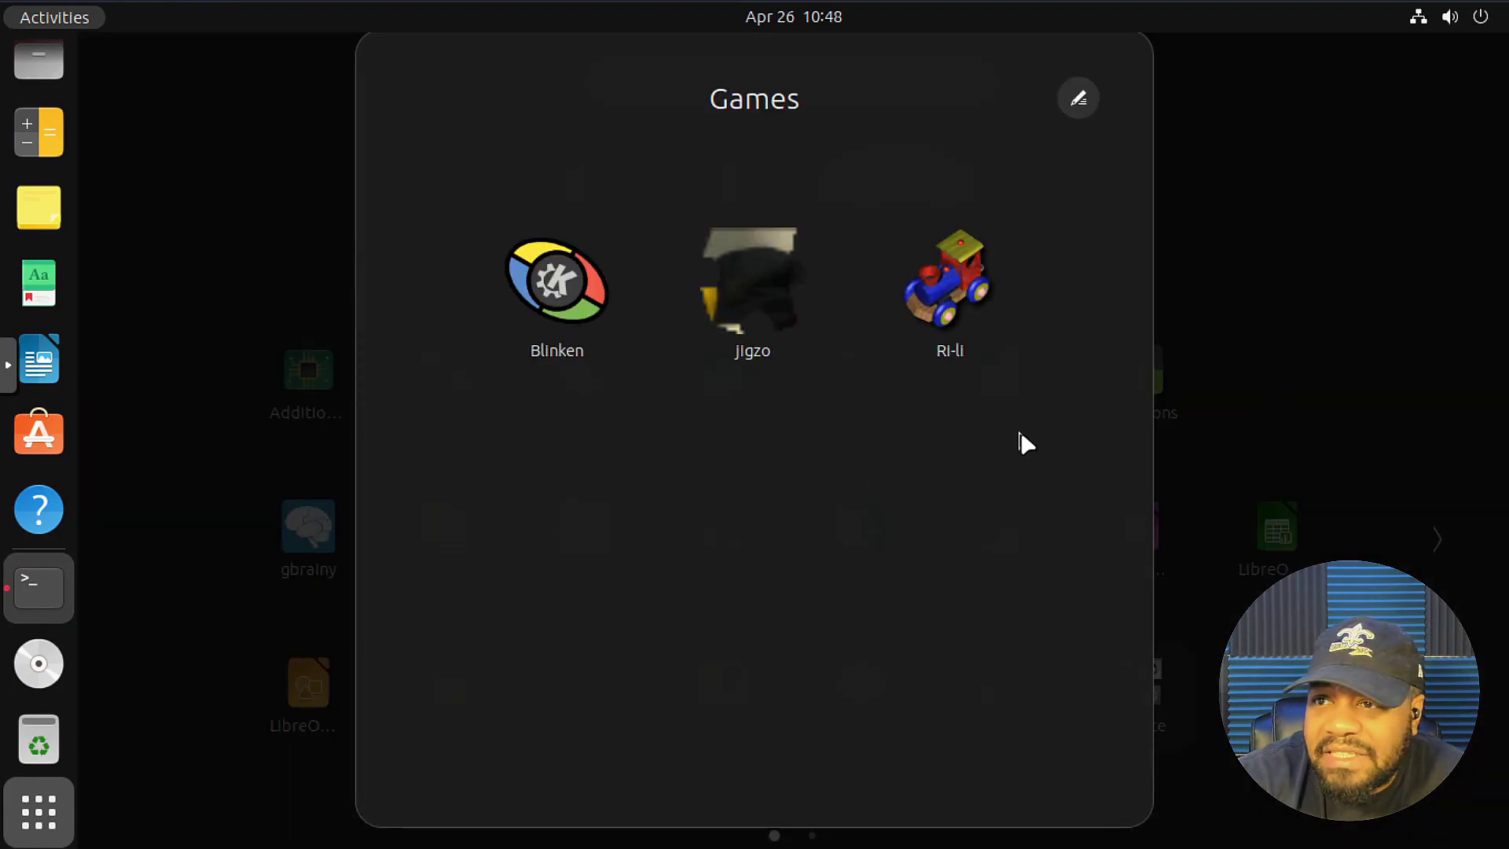
# Browse both pages of the Language and Learning folder (calibre, KHangMan, Scribus, ulcc), then close it
pyautogui.click(1288, 172)
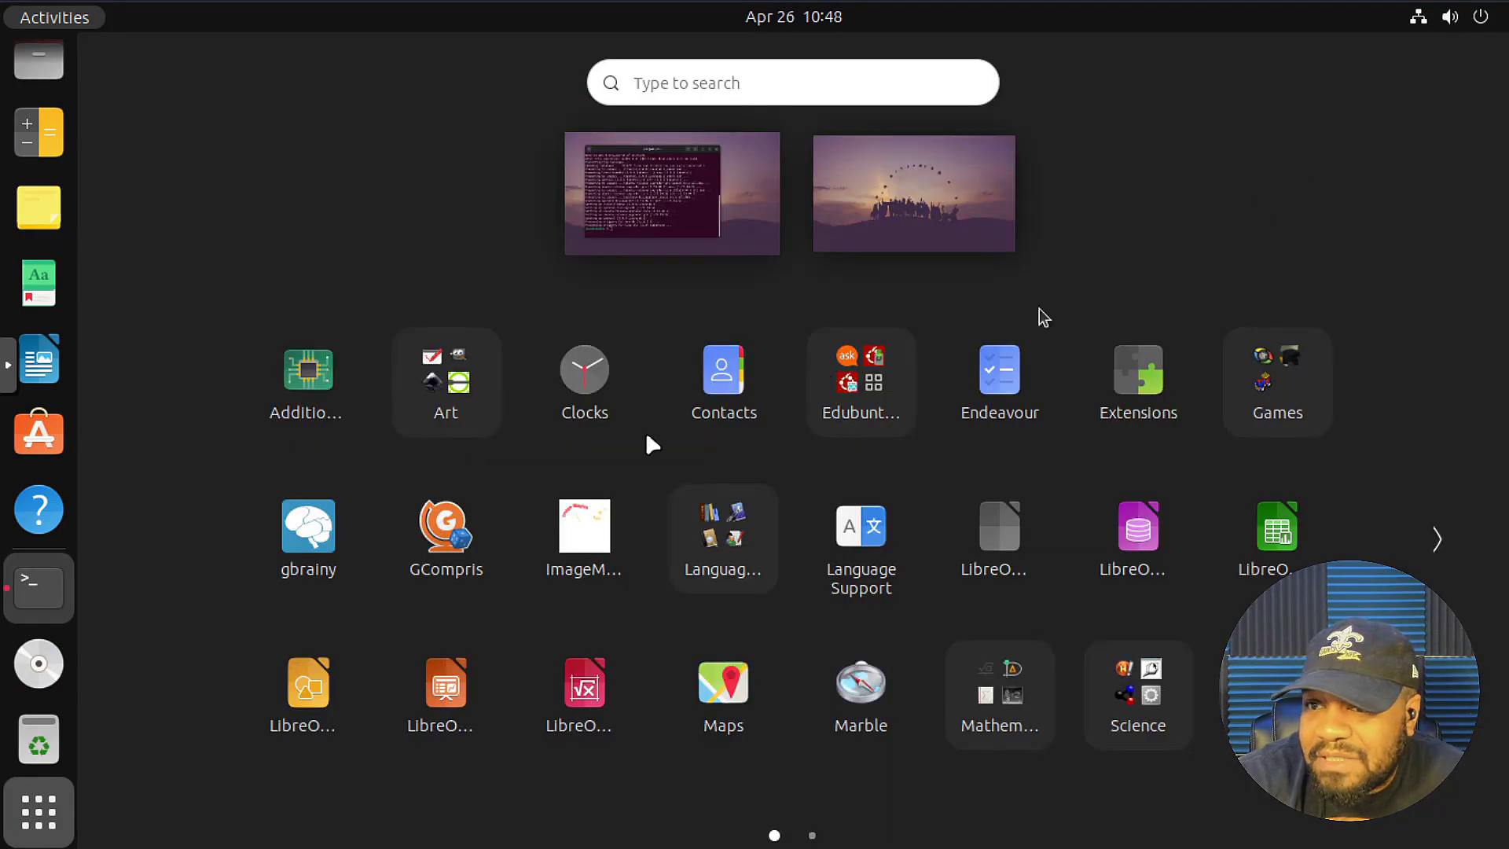
pyautogui.click(737, 559)
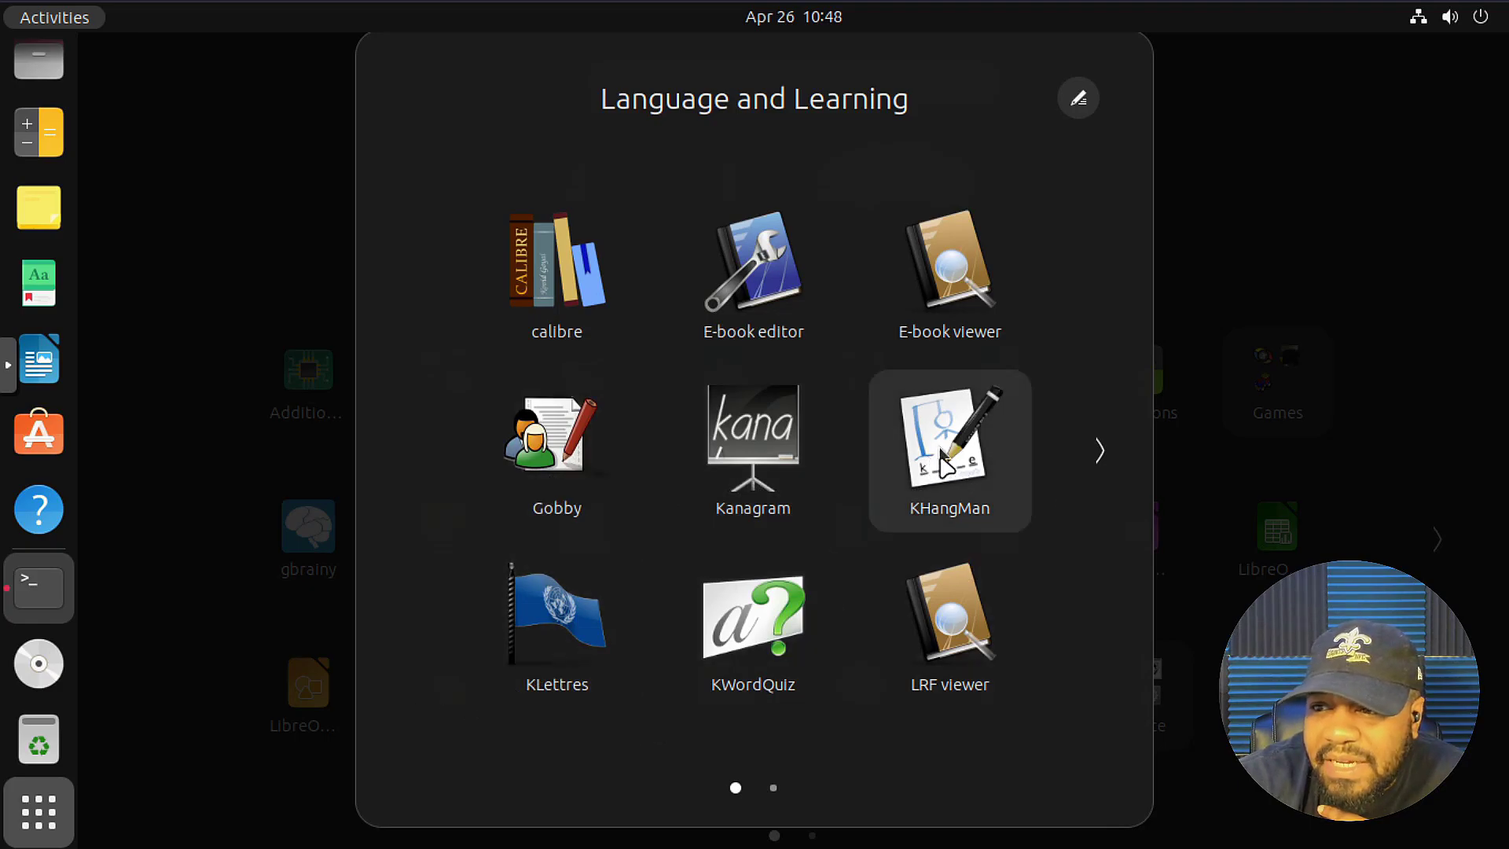
pyautogui.click(1100, 451)
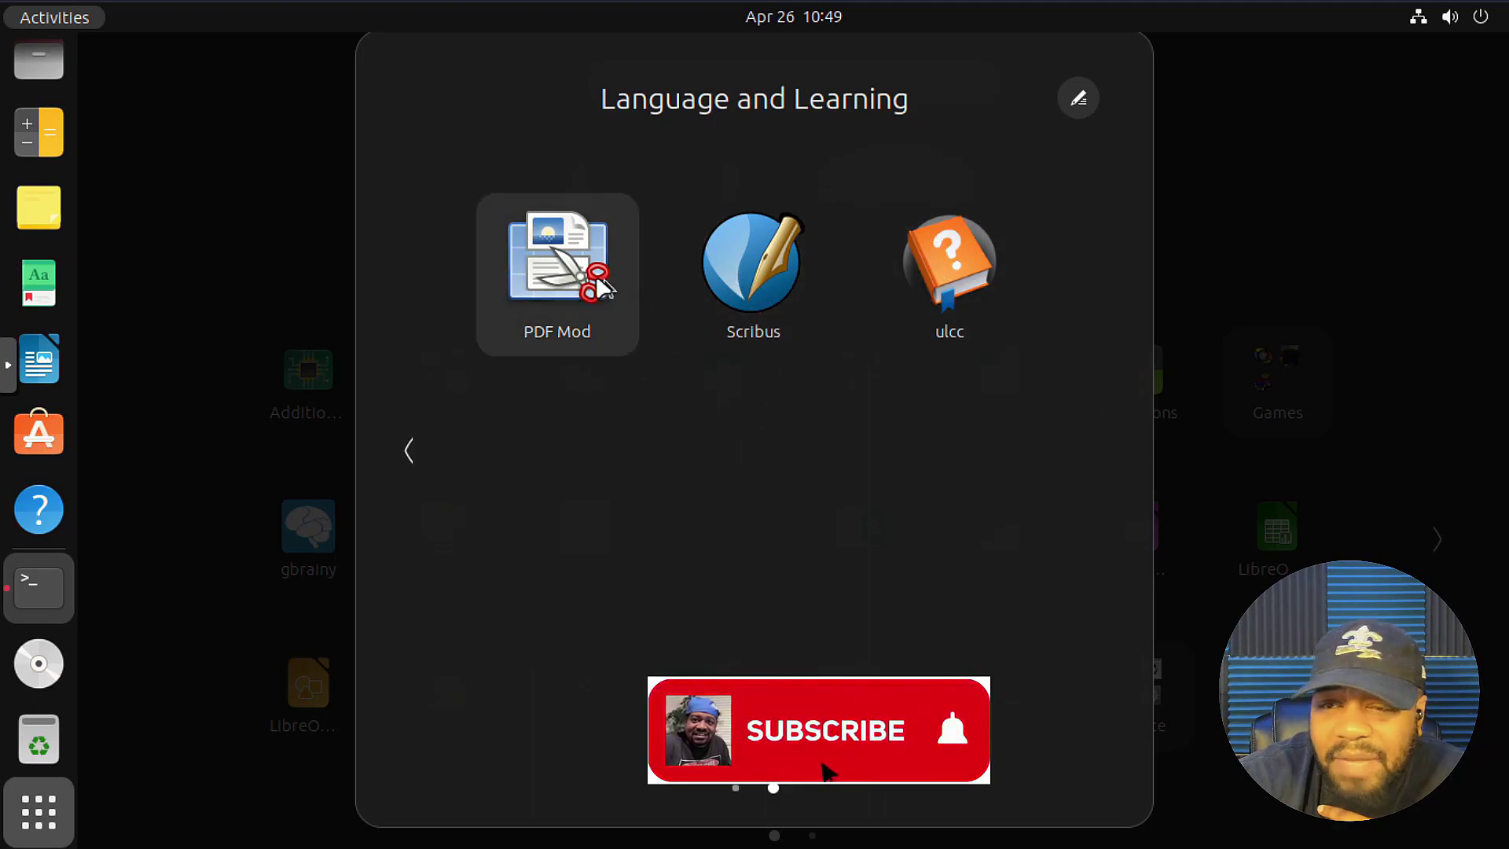
pyautogui.click(405, 449)
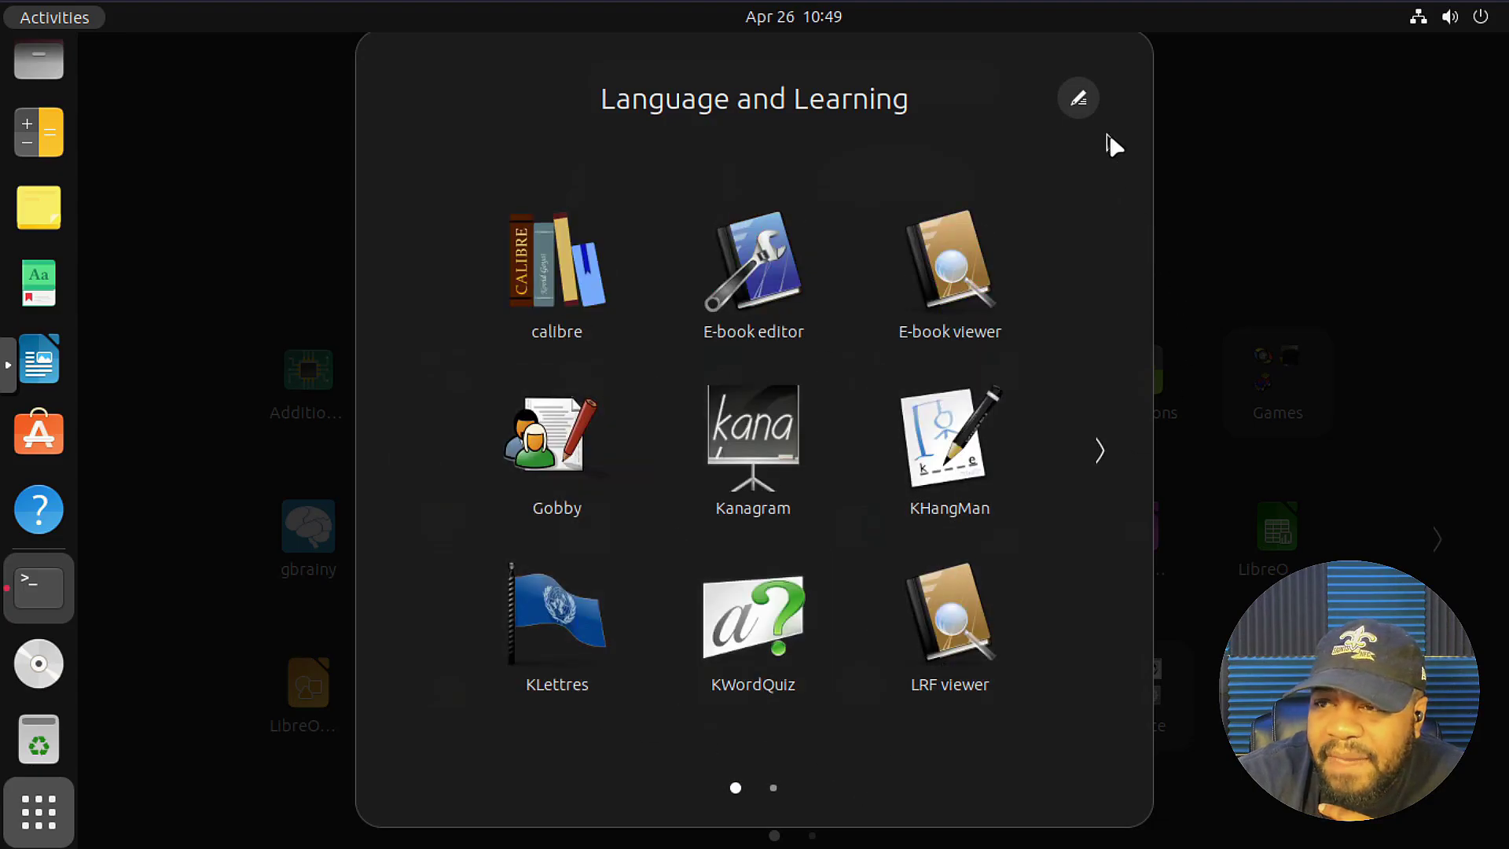
pyautogui.click(1256, 118)
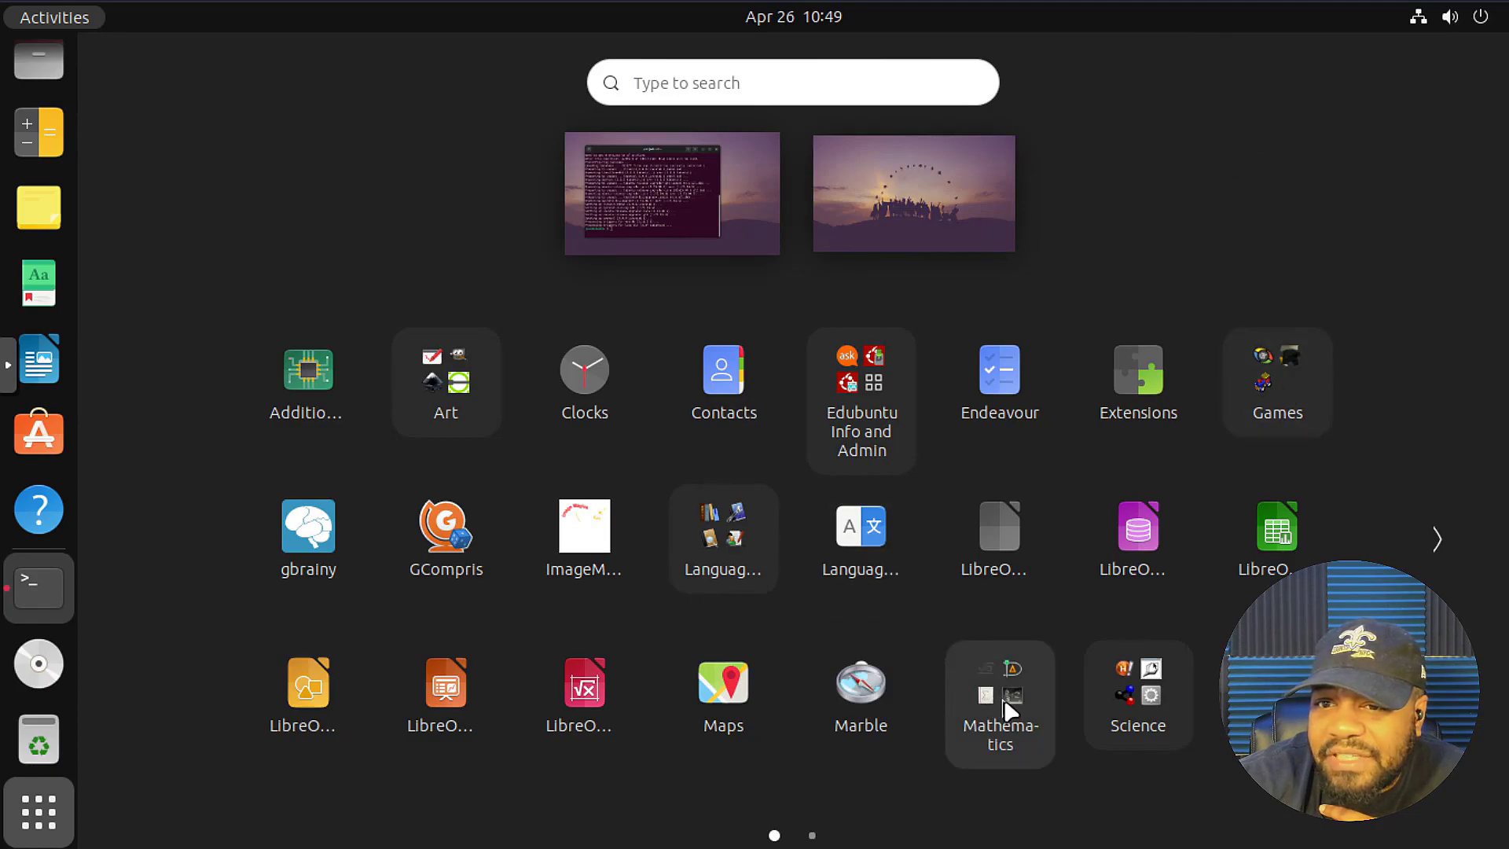
# Launch gbrainy to its welcome page and move its window right and down
pyautogui.click(308, 550)
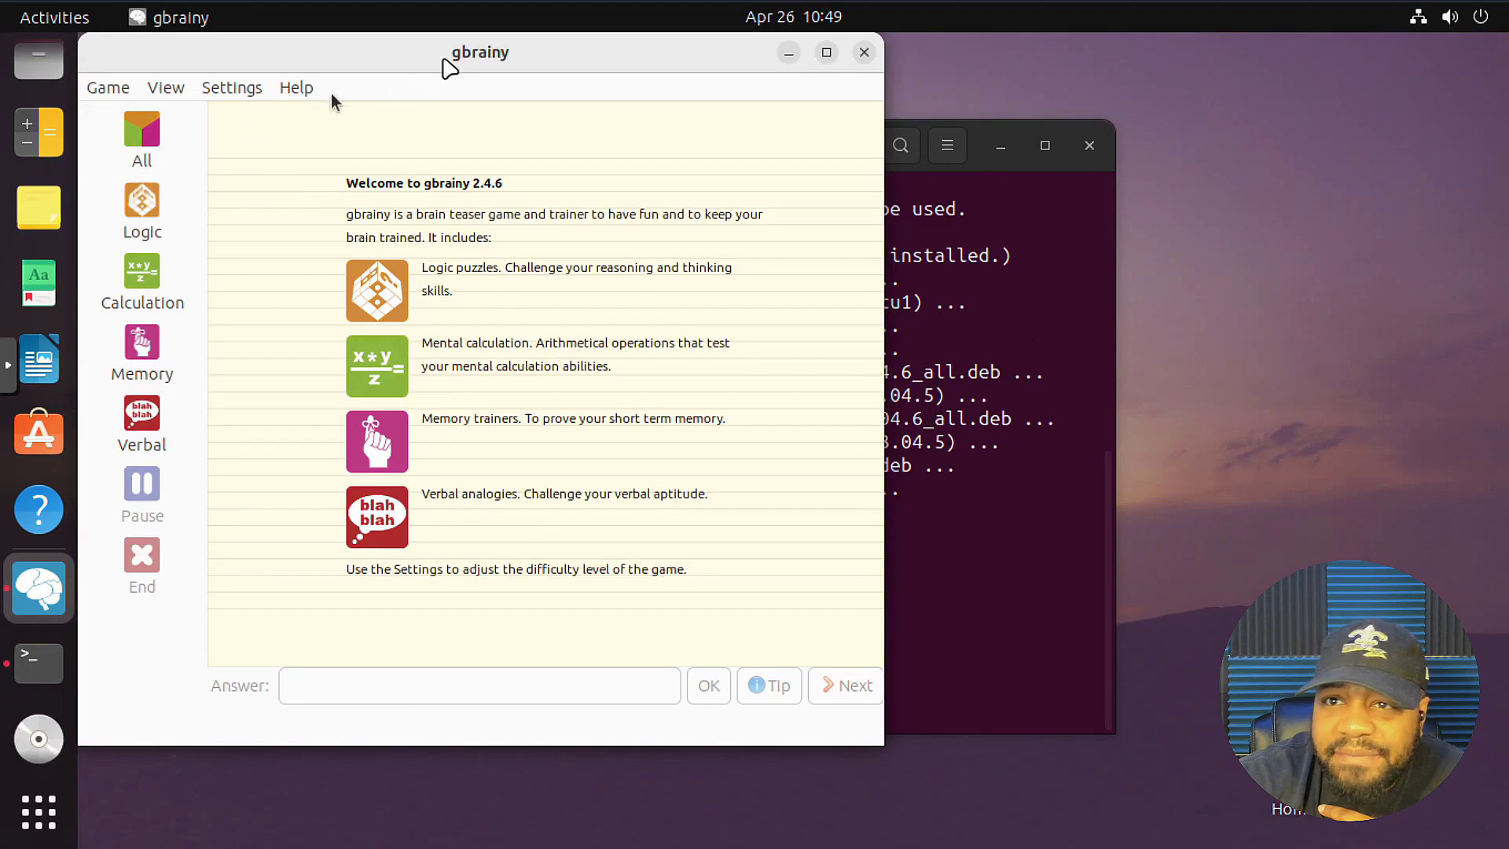
pyautogui.moveTo(536, 61); pyautogui.dragTo(681, 88)
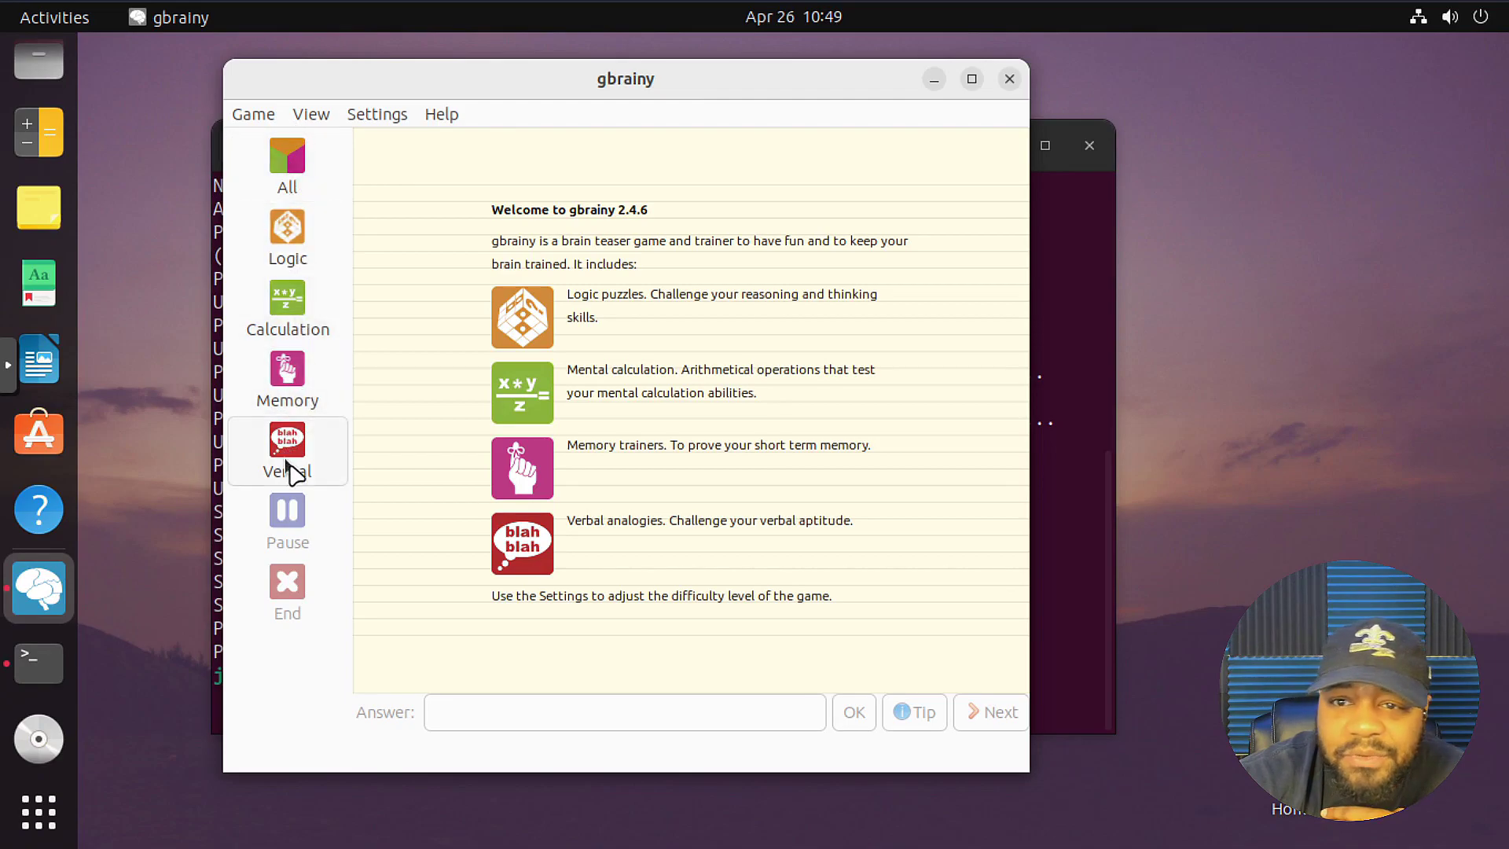
# Close gbrainy and open the Mathematics folder in the app grid
pyautogui.click(1009, 79)
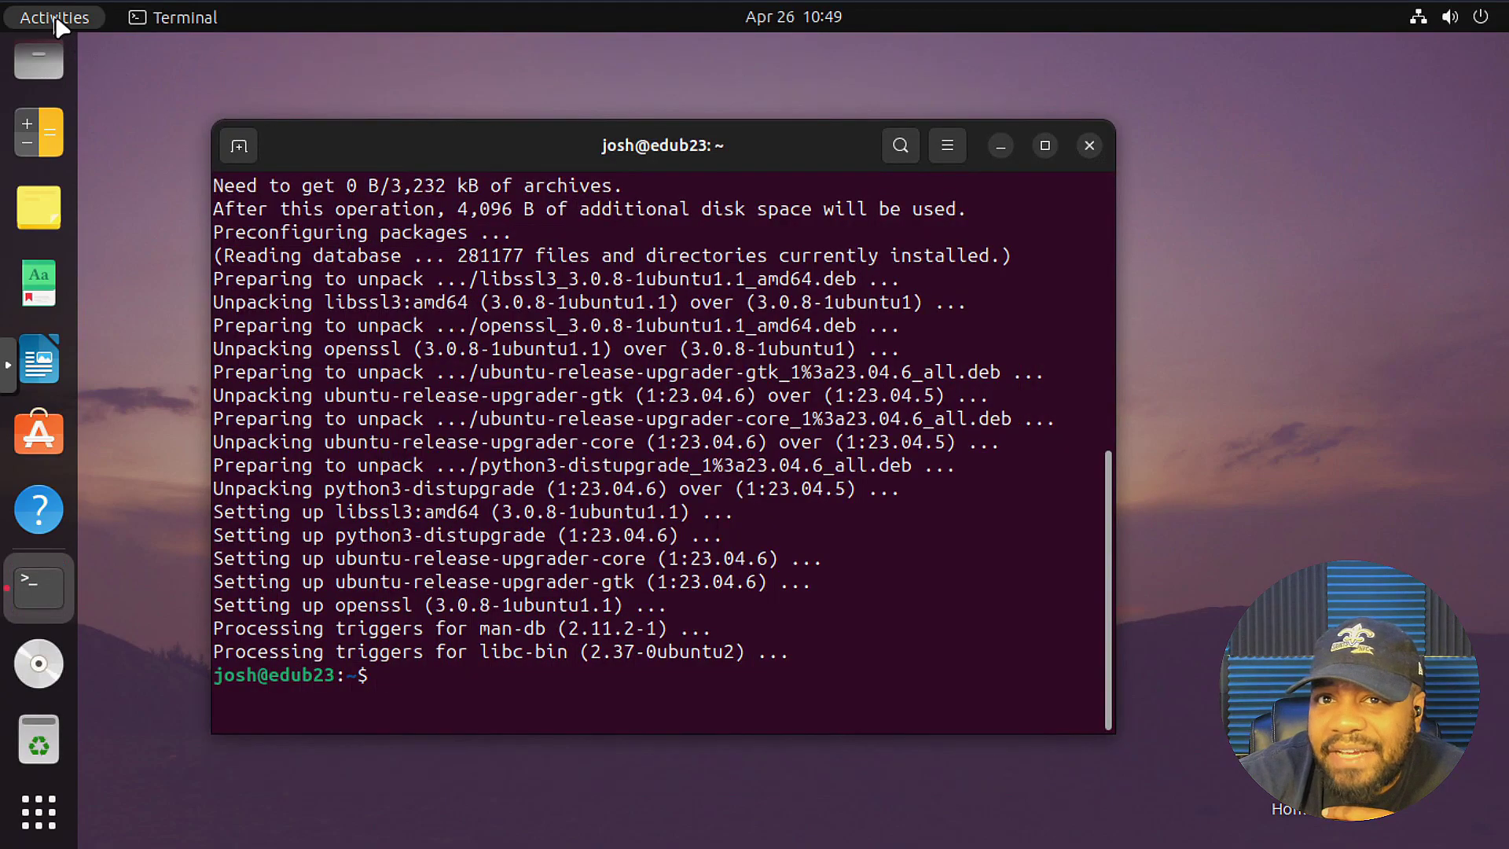
pyautogui.click(55, 17)
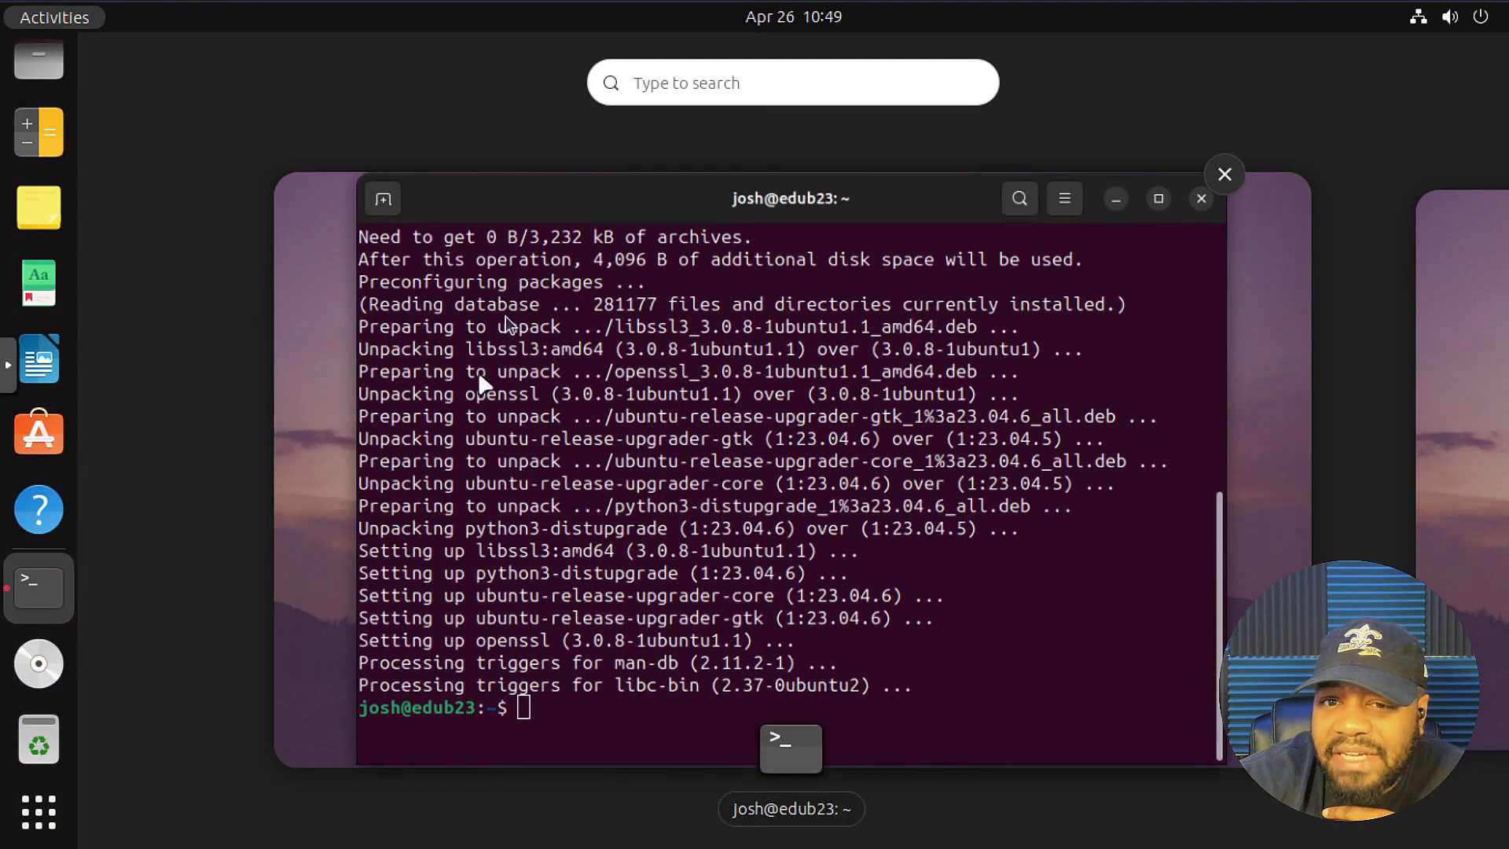
pyautogui.click(55, 16)
pyautogui.click(42, 819)
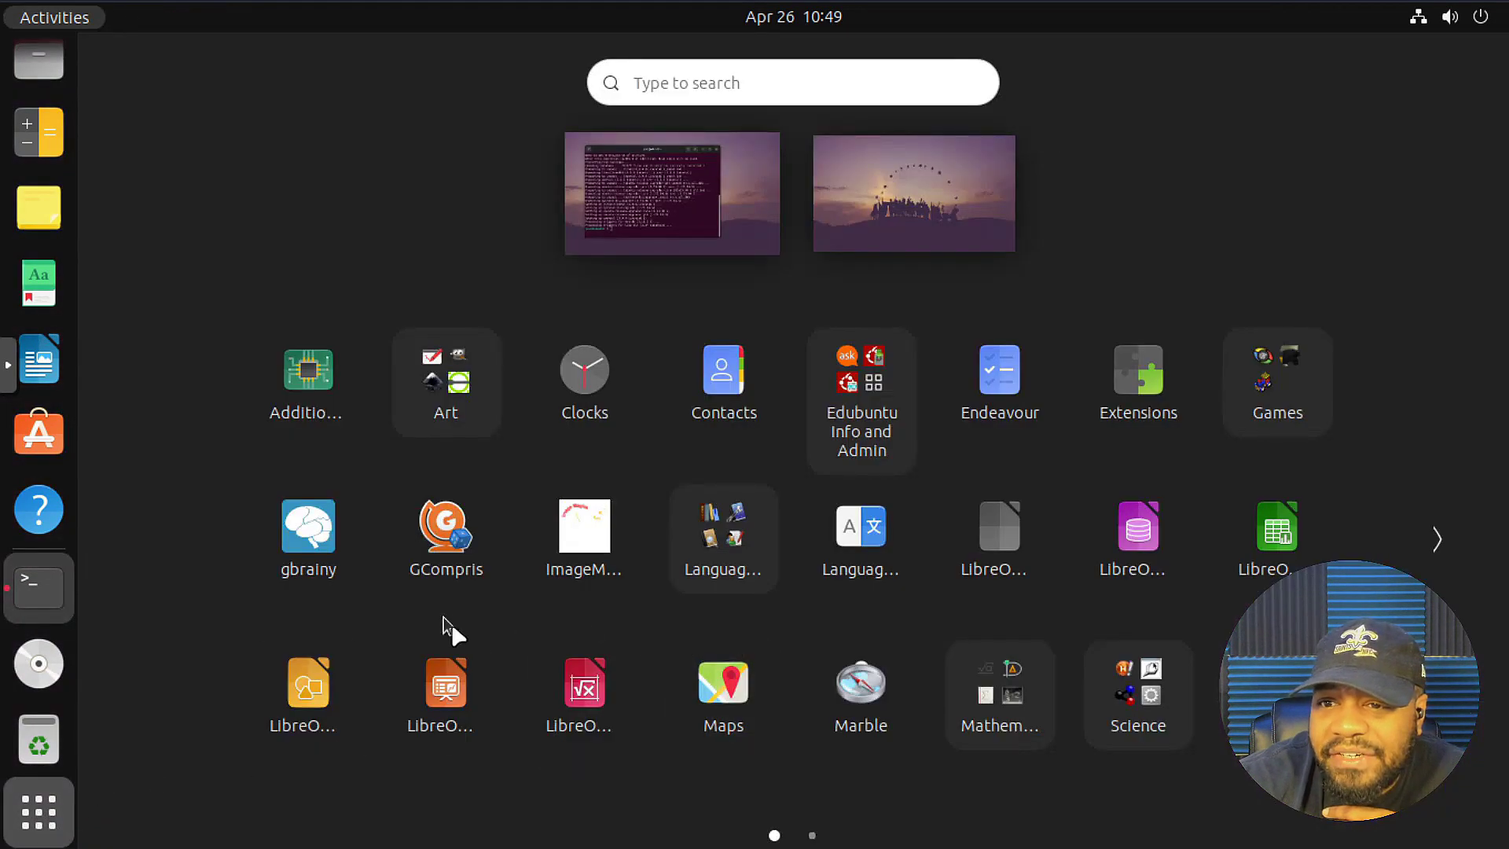
pyautogui.click(1013, 705)
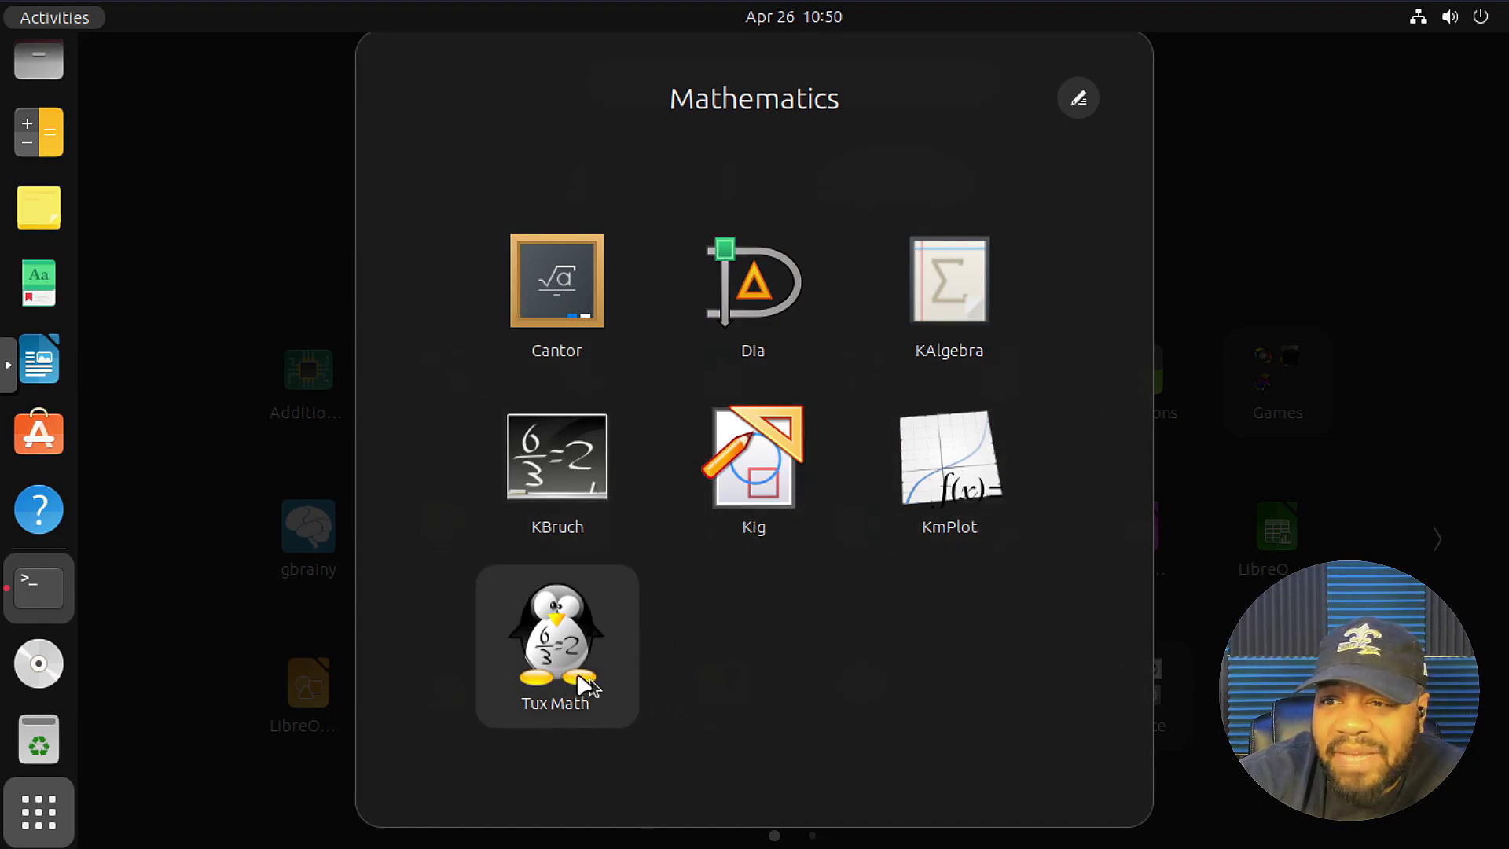
# Close the Mathematics folder and bring the full app grid back up
pyautogui.click(1262, 200)
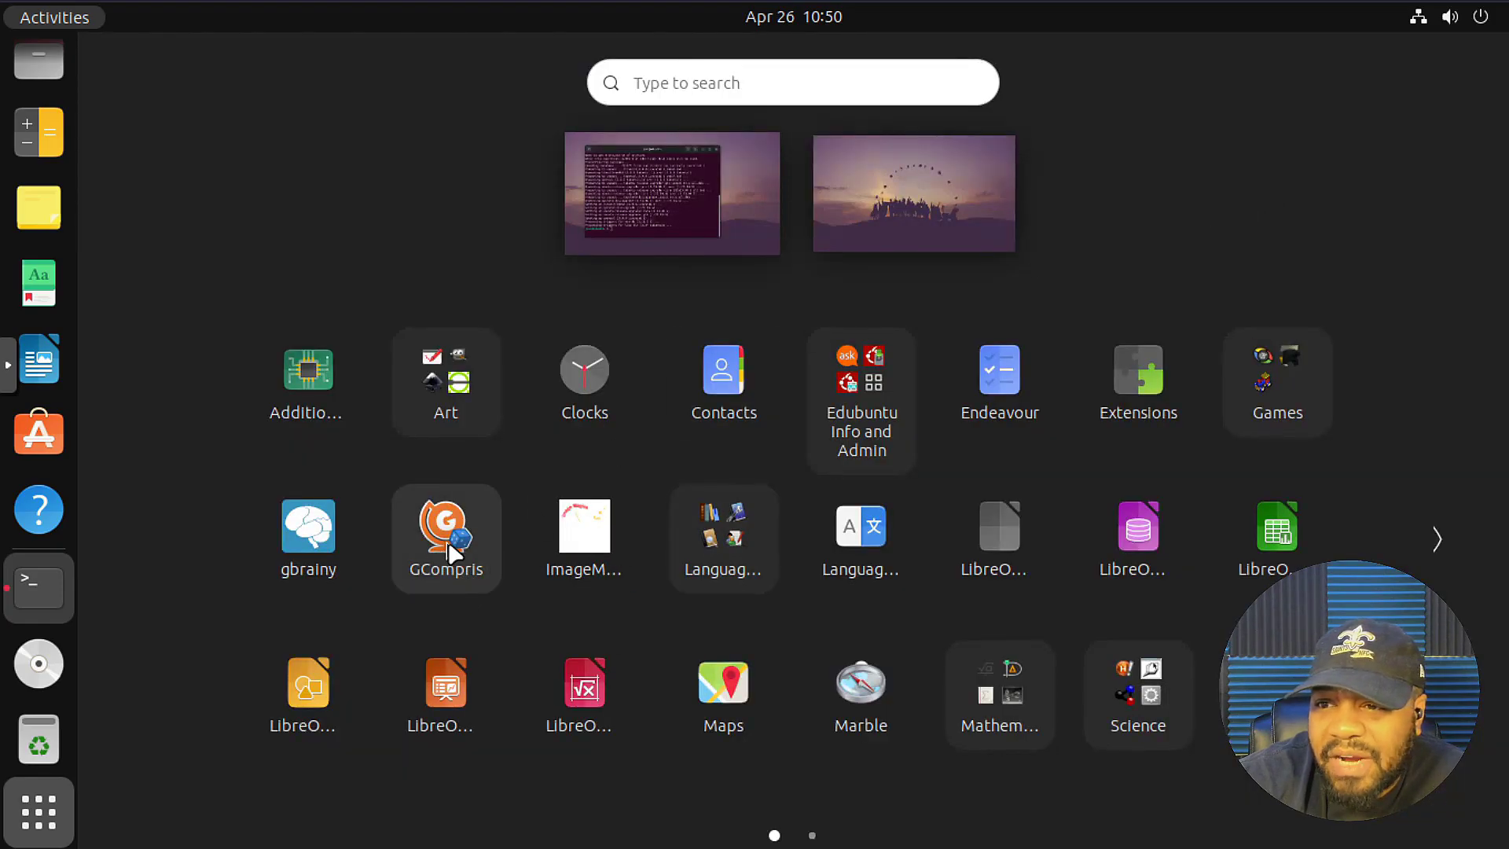
pyautogui.press('super')
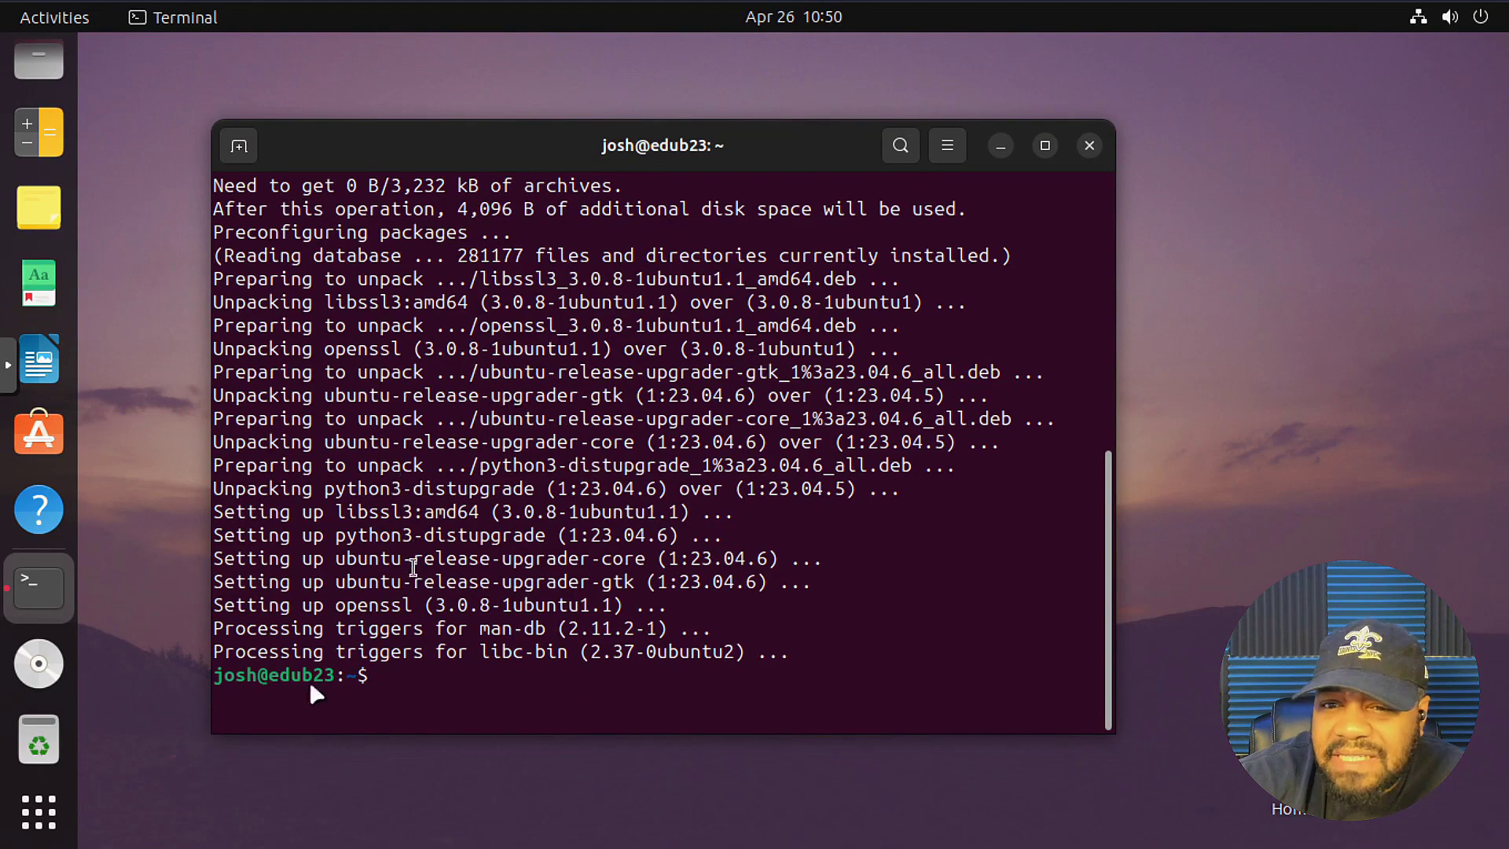
pyautogui.click(39, 811)
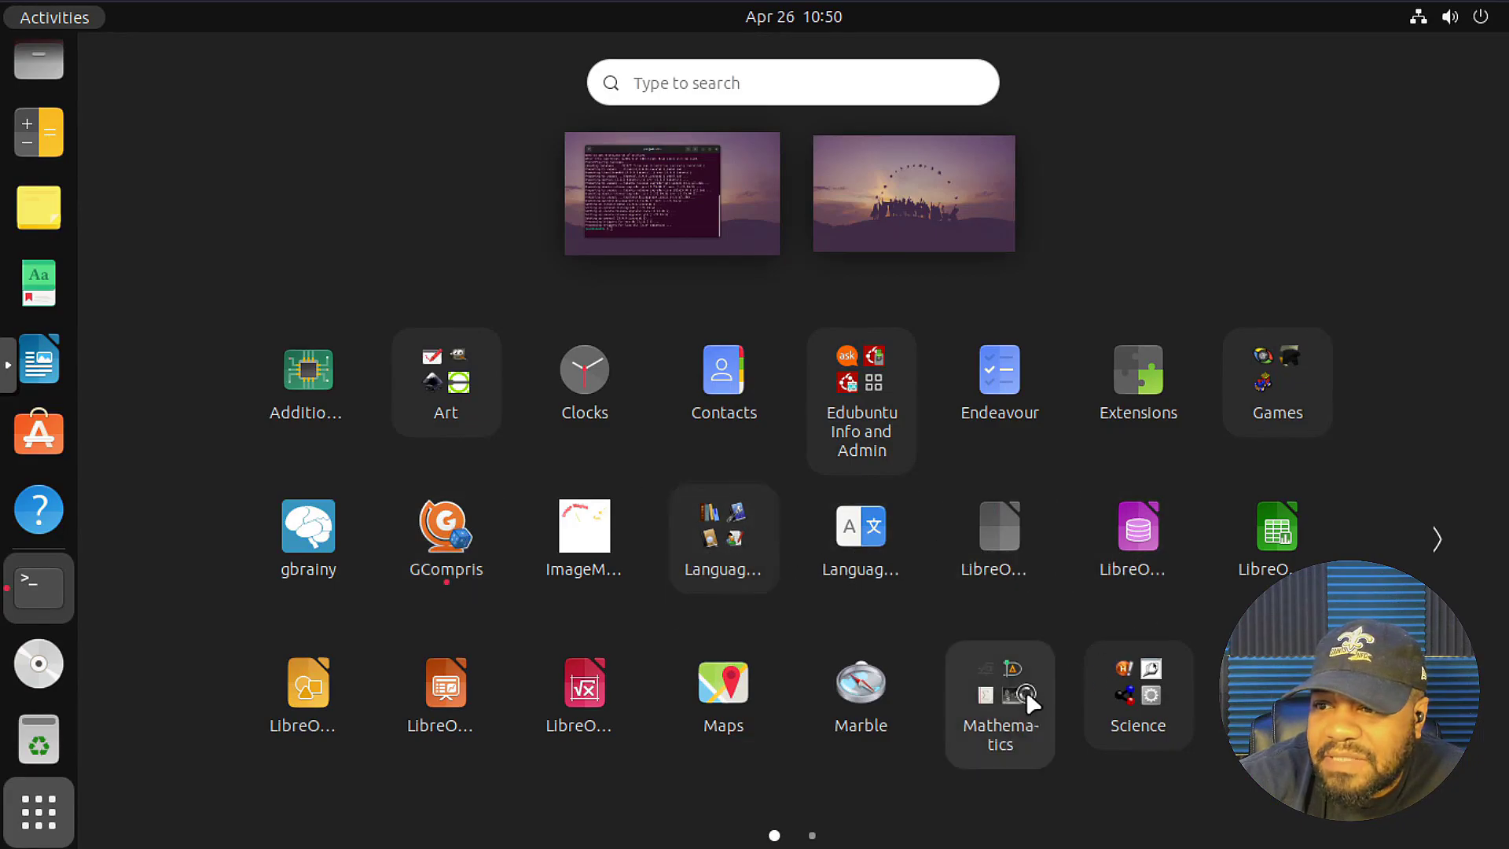
pyautogui.click(1149, 718)
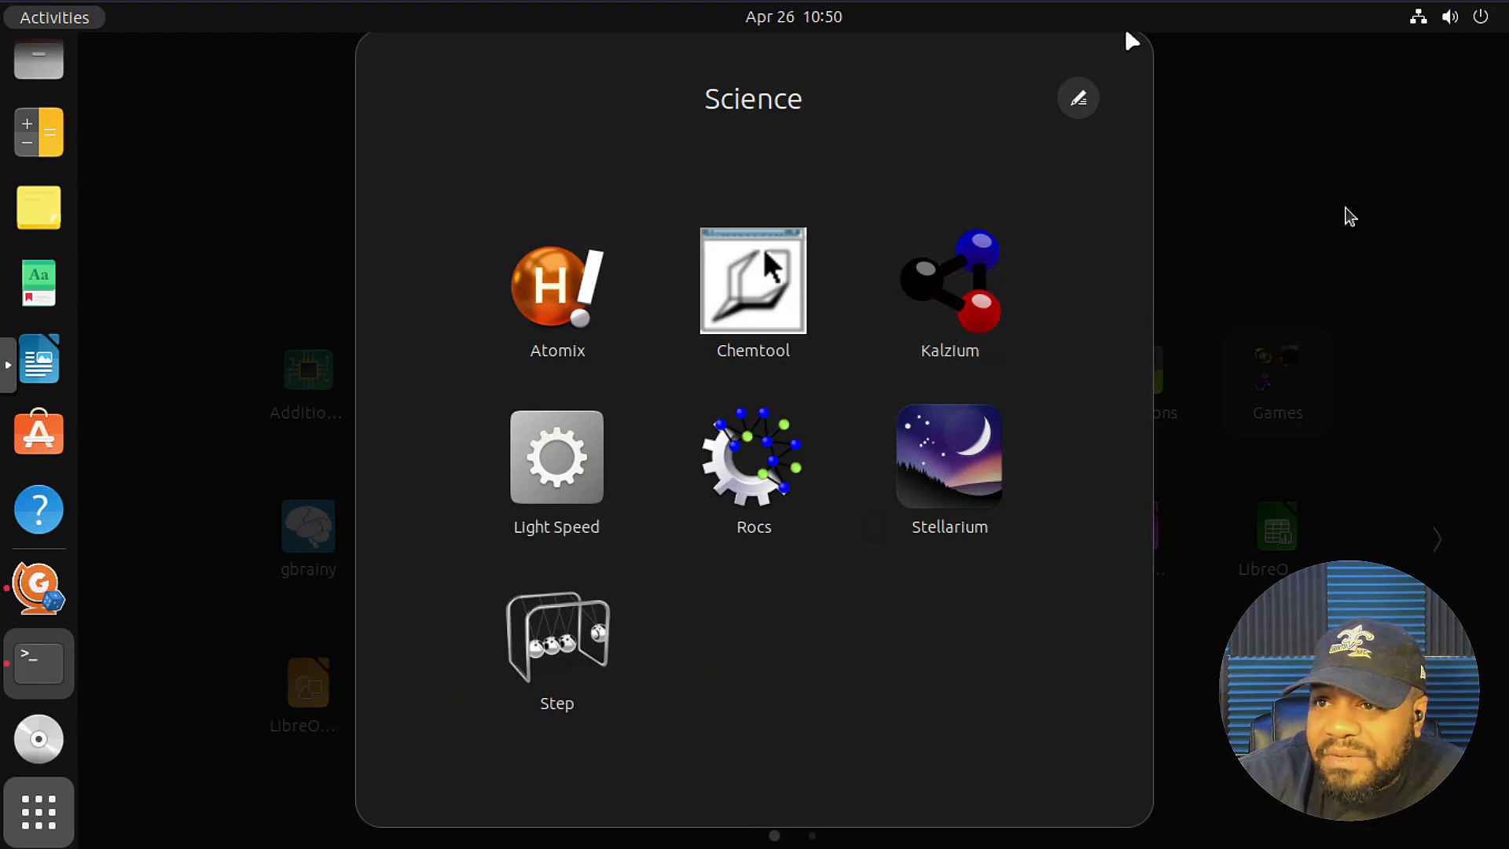
pyautogui.click(1257, 224)
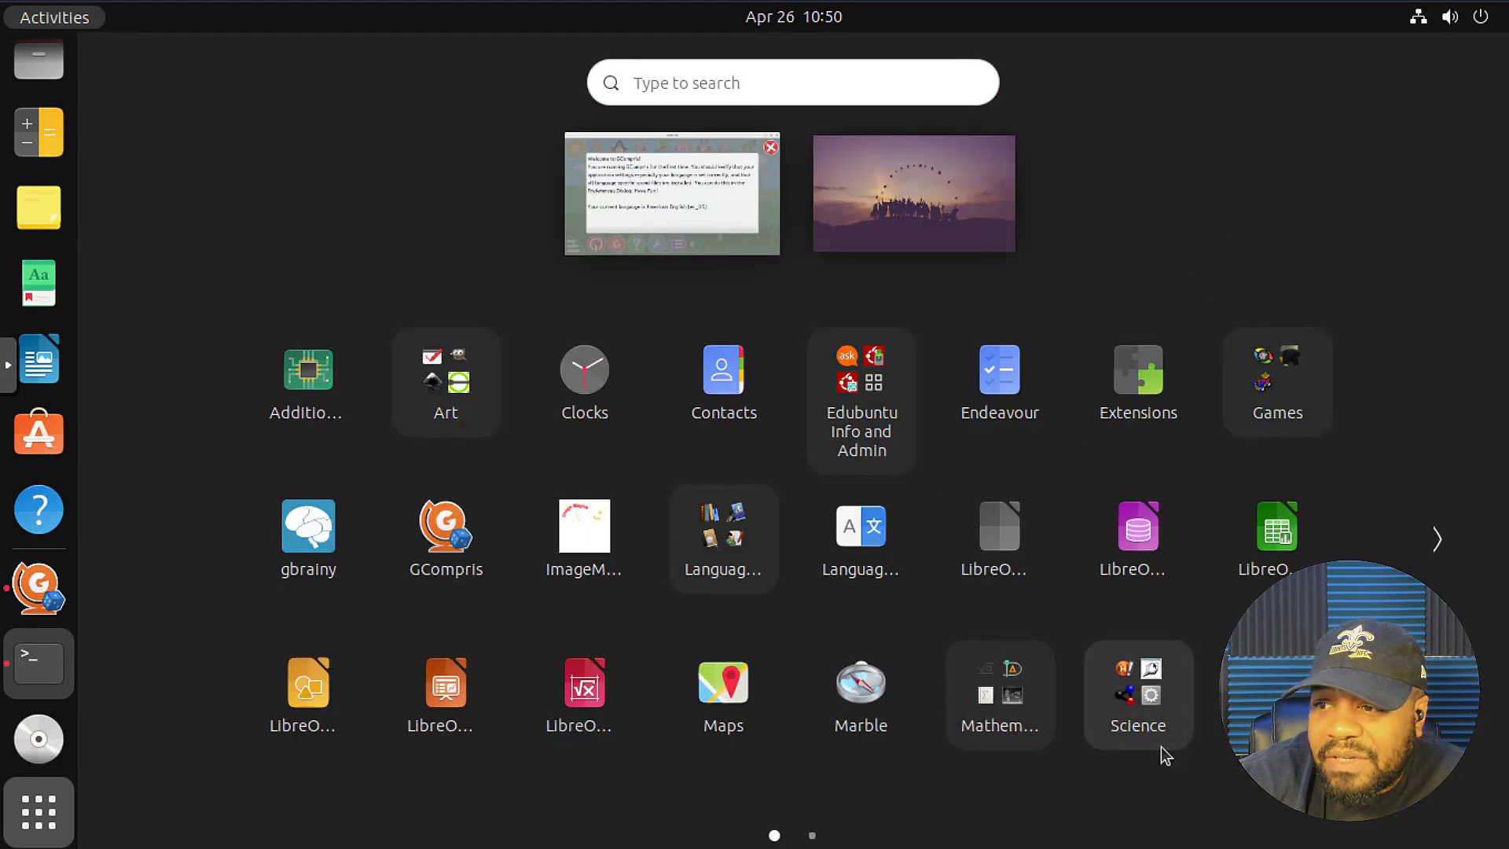
pyautogui.click(1441, 545)
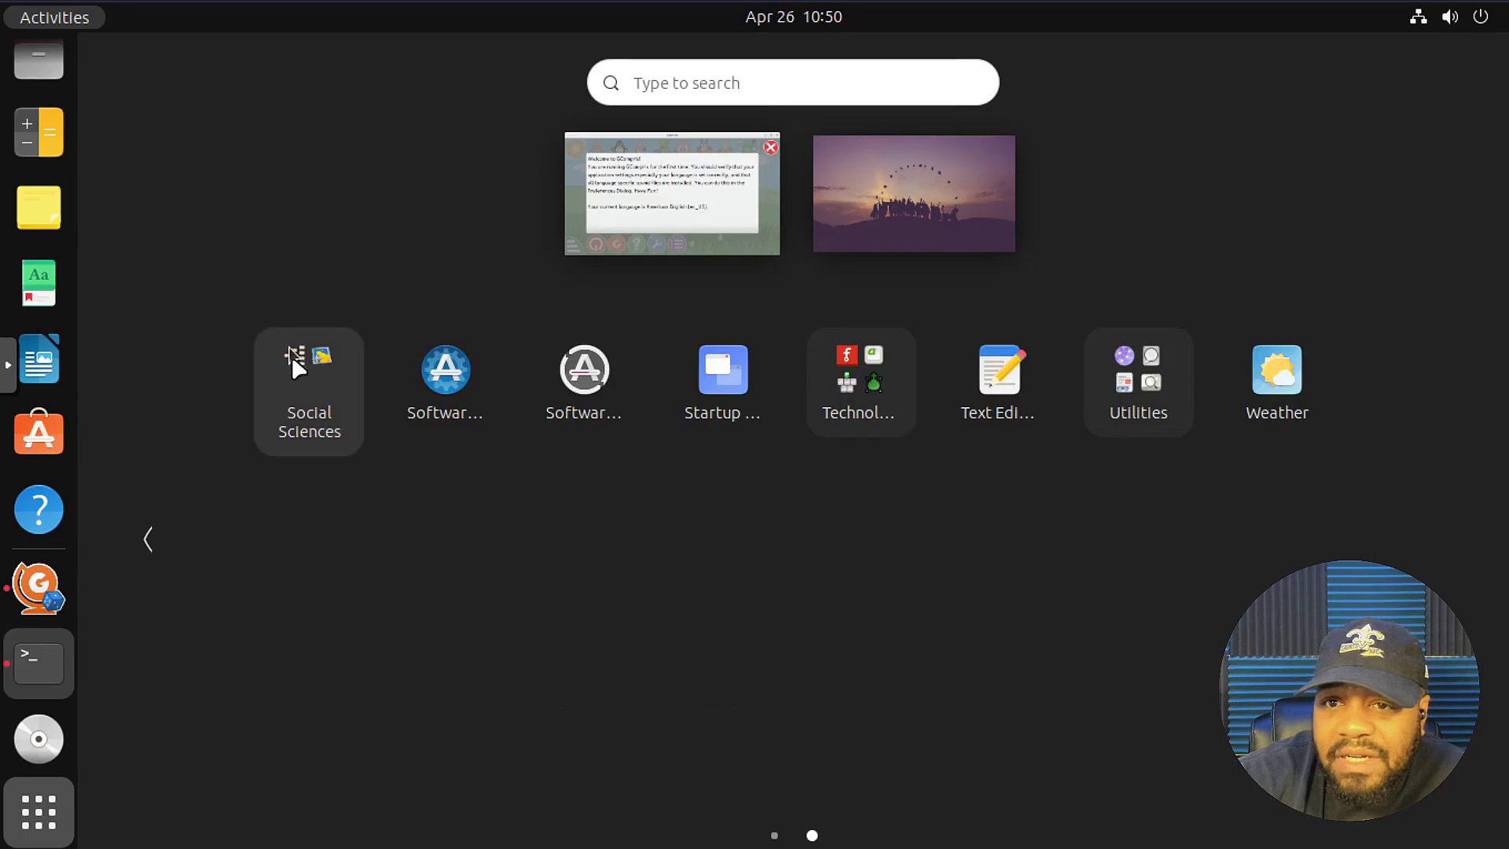
pyautogui.click(328, 392)
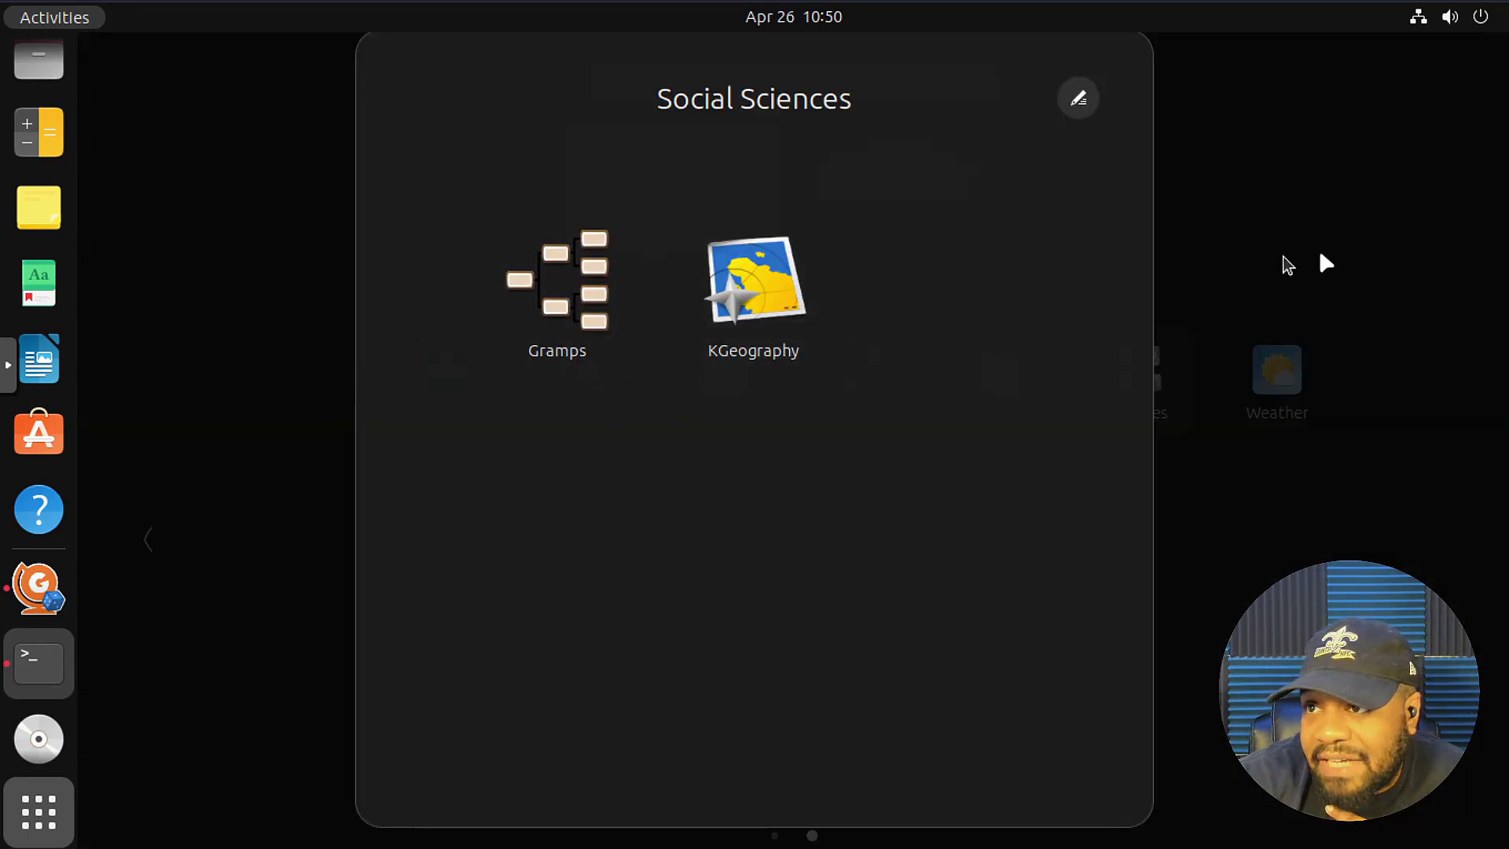
pyautogui.click(1319, 250)
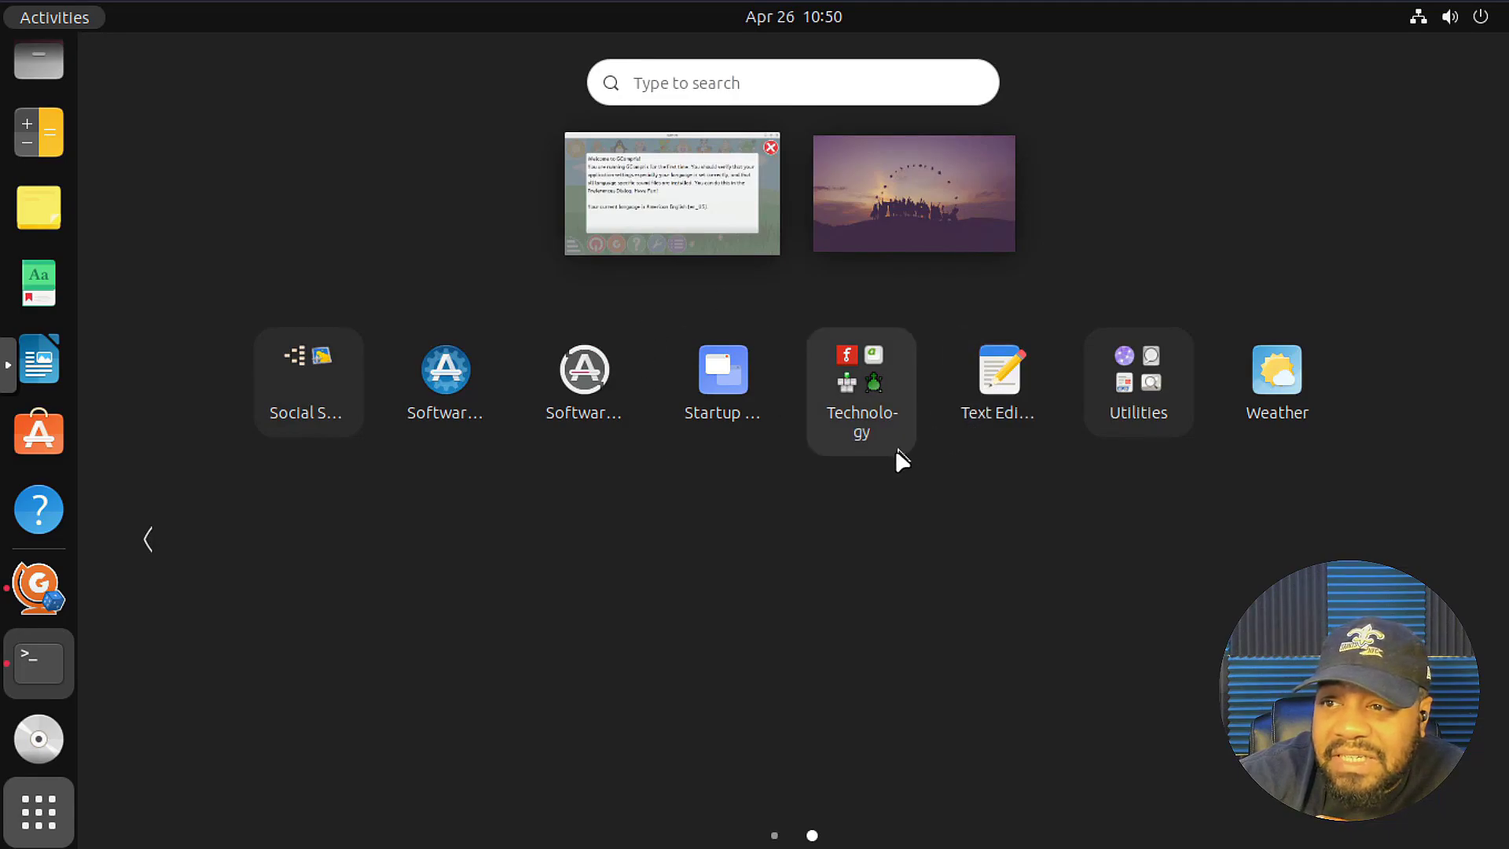
pyautogui.click(866, 436)
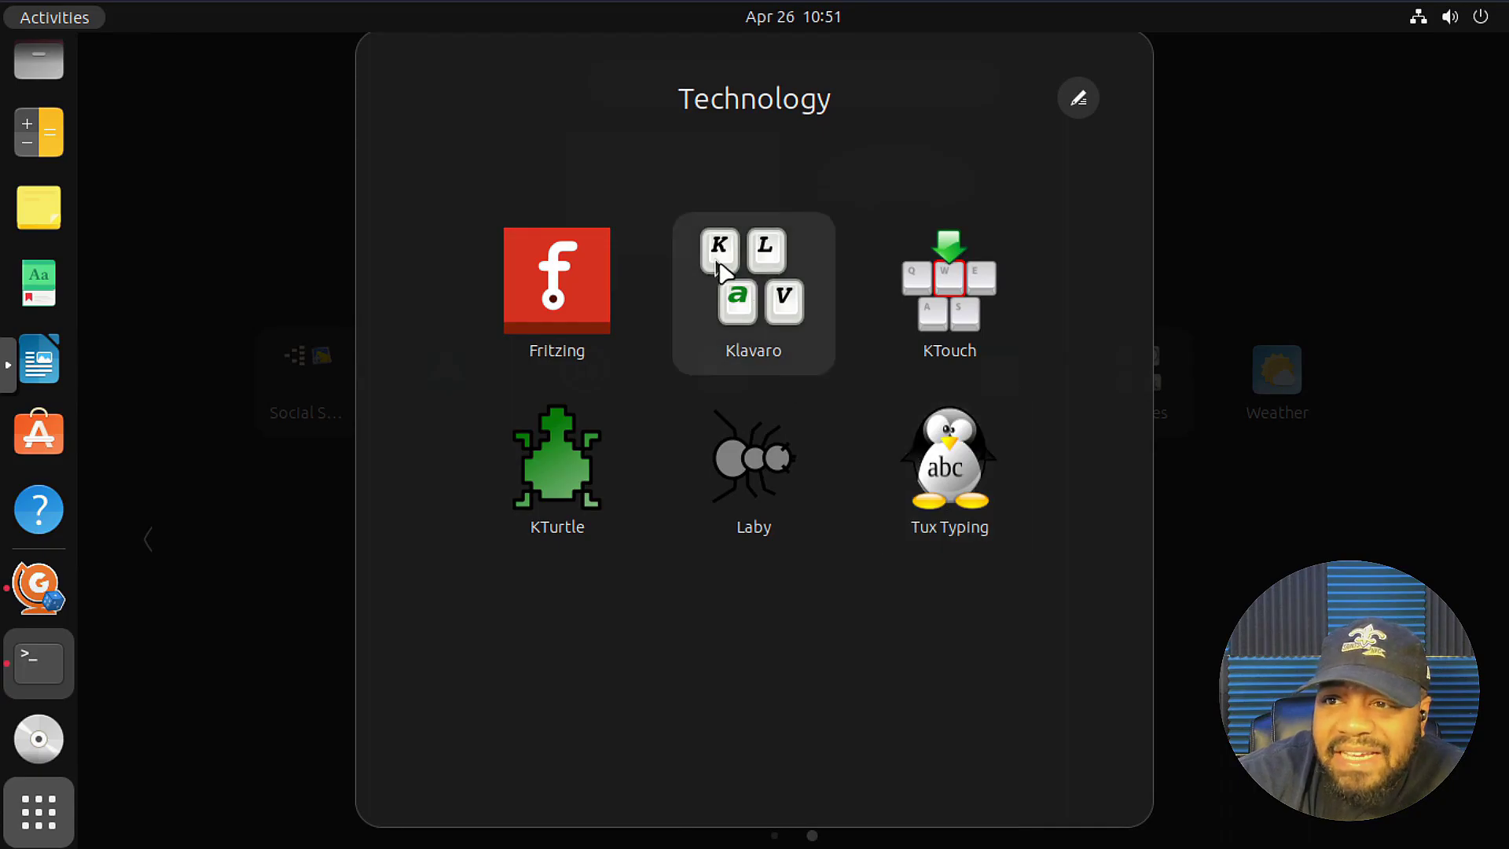
pyautogui.click(1216, 91)
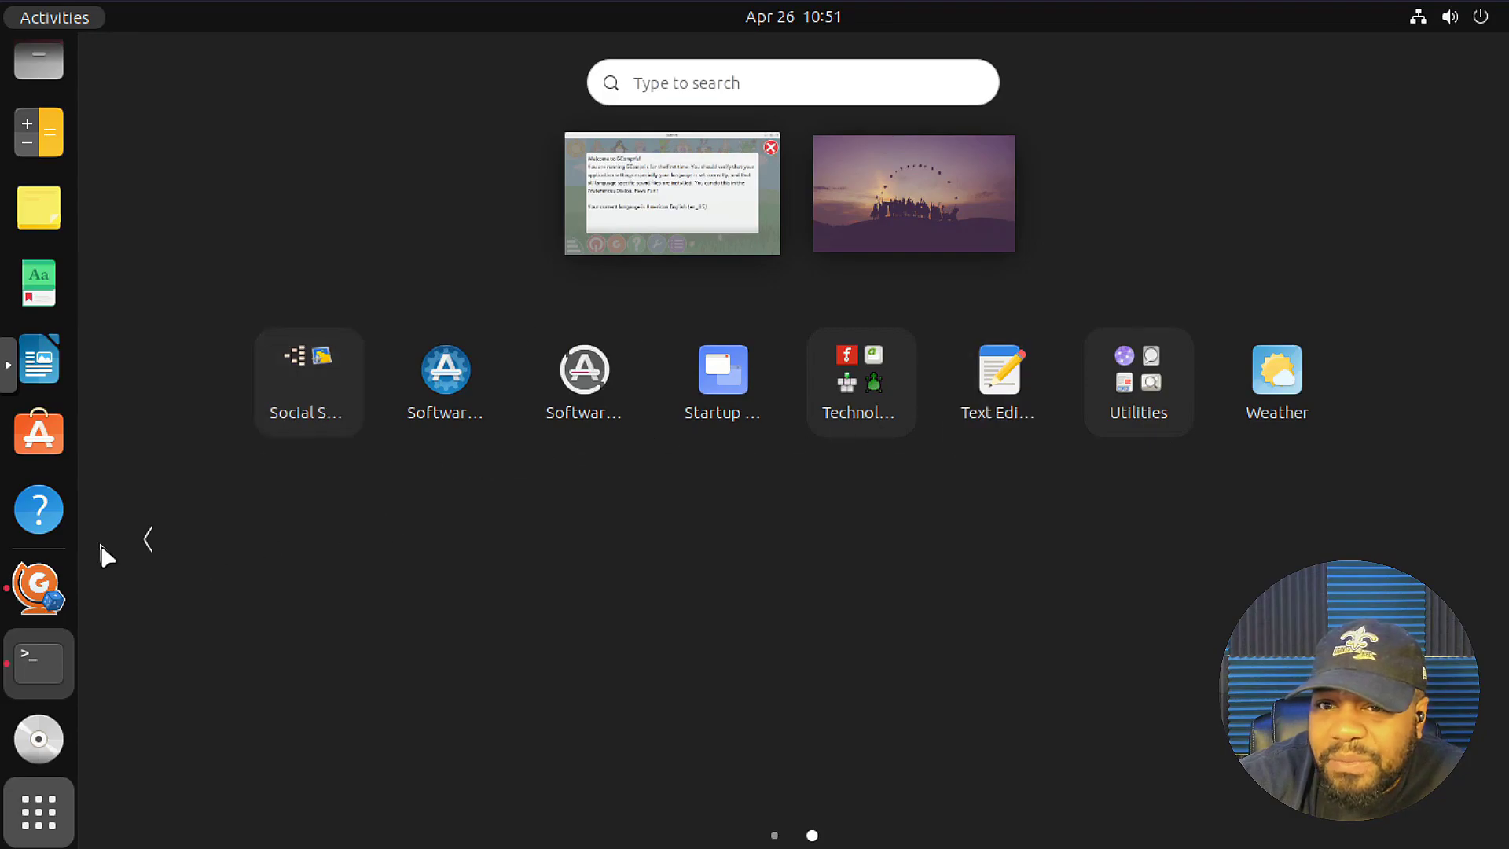
pyautogui.click(143, 539)
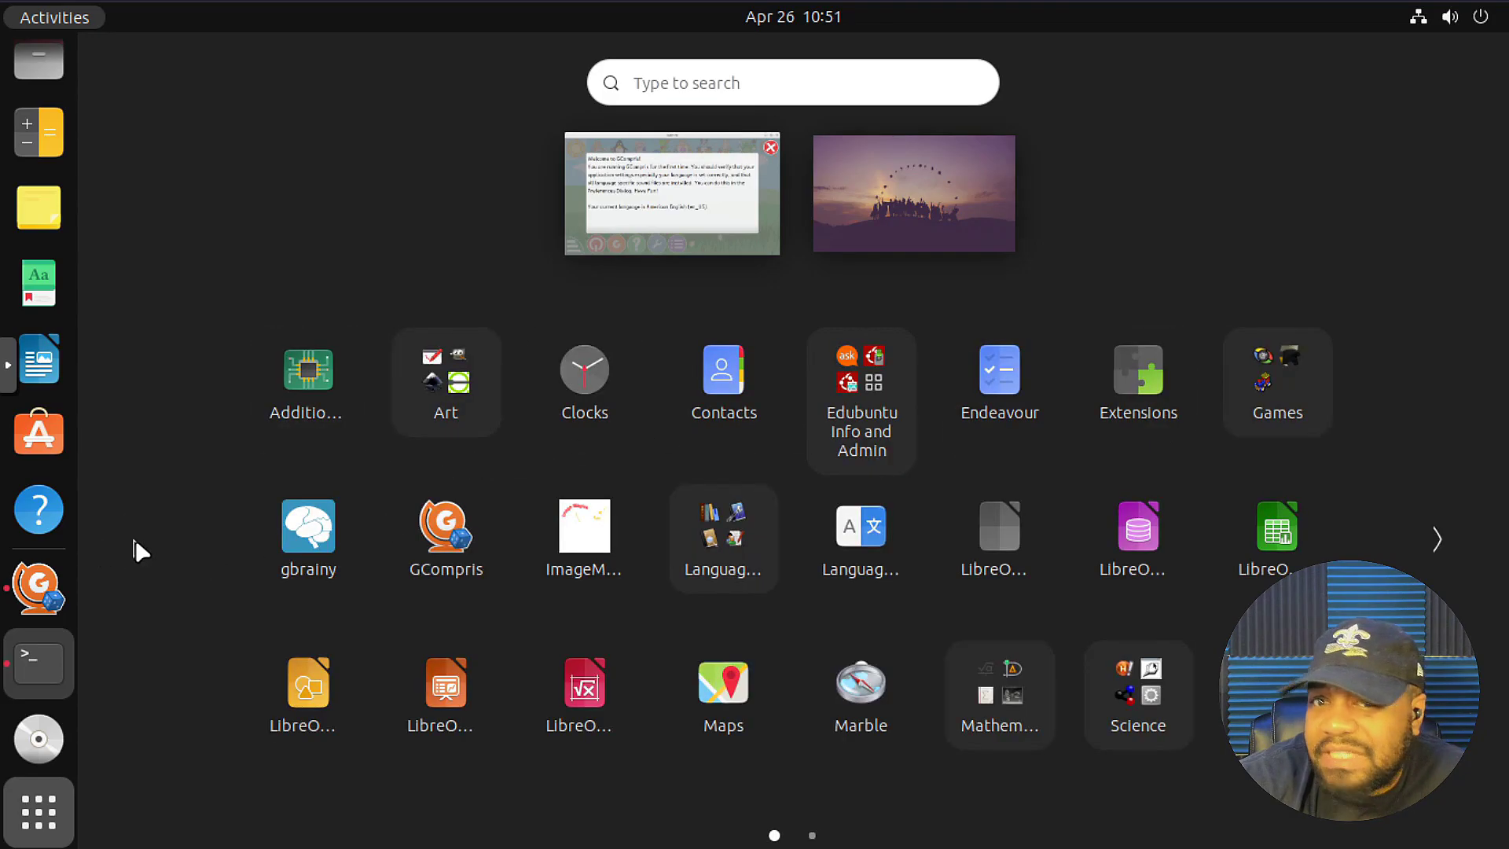
# In GCompris, accept downloading voices, full word images and background music, then close it
pyautogui.click(634, 244)
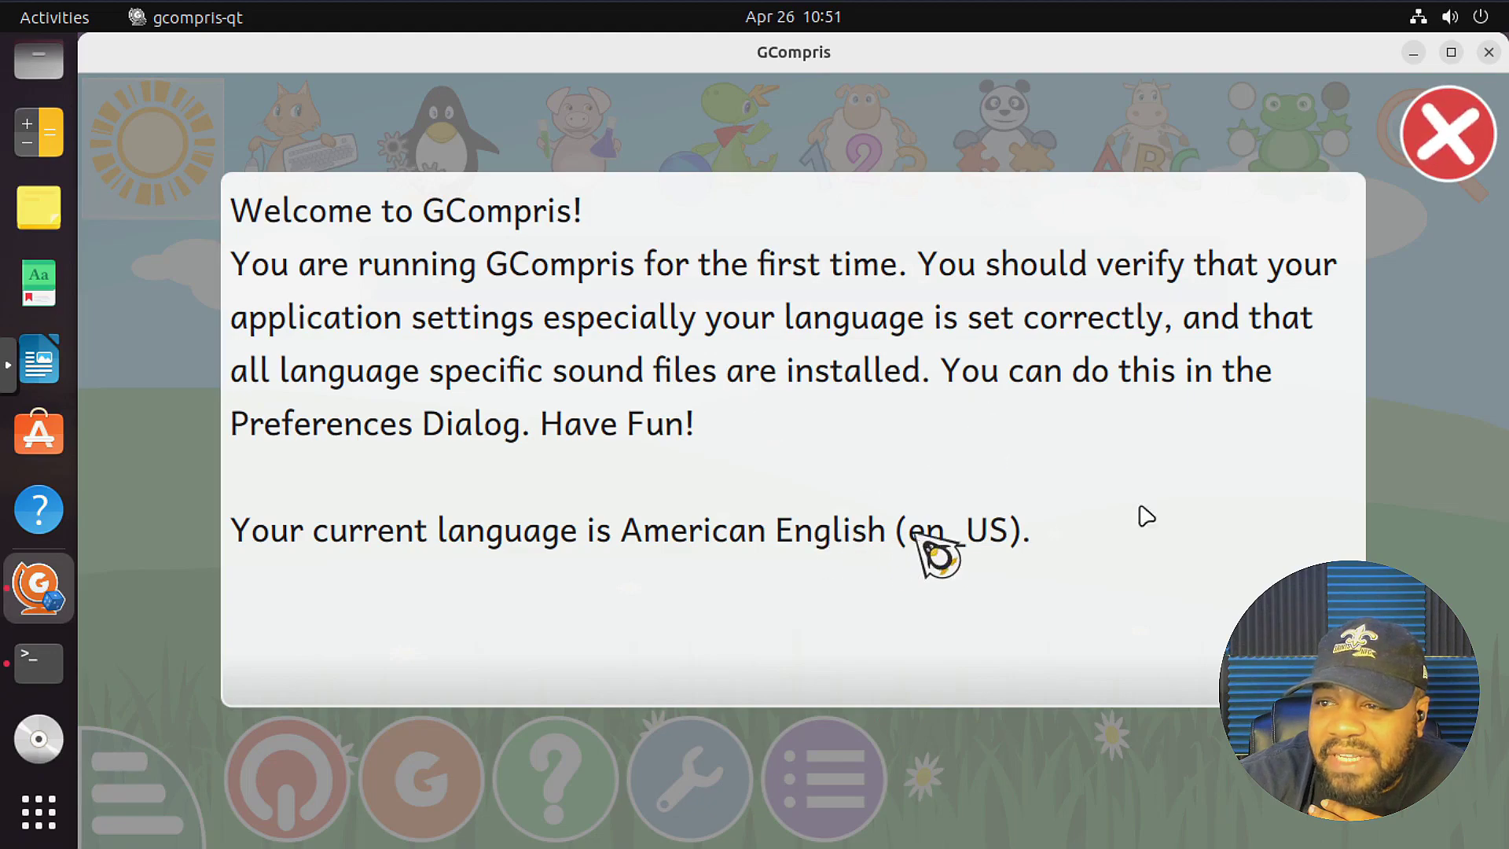
pyautogui.click(1454, 168)
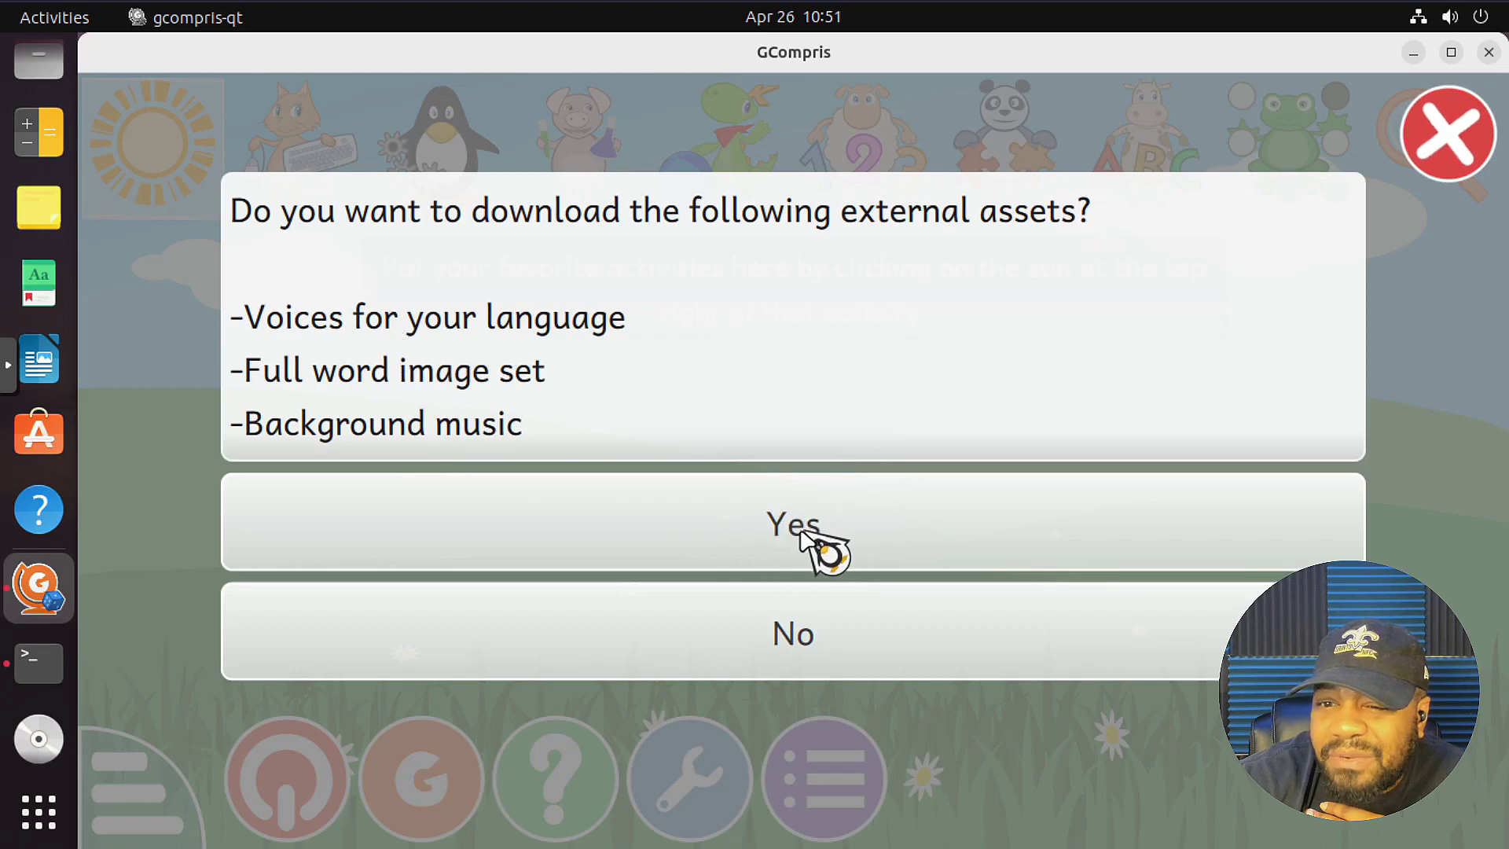
pyautogui.click(802, 540)
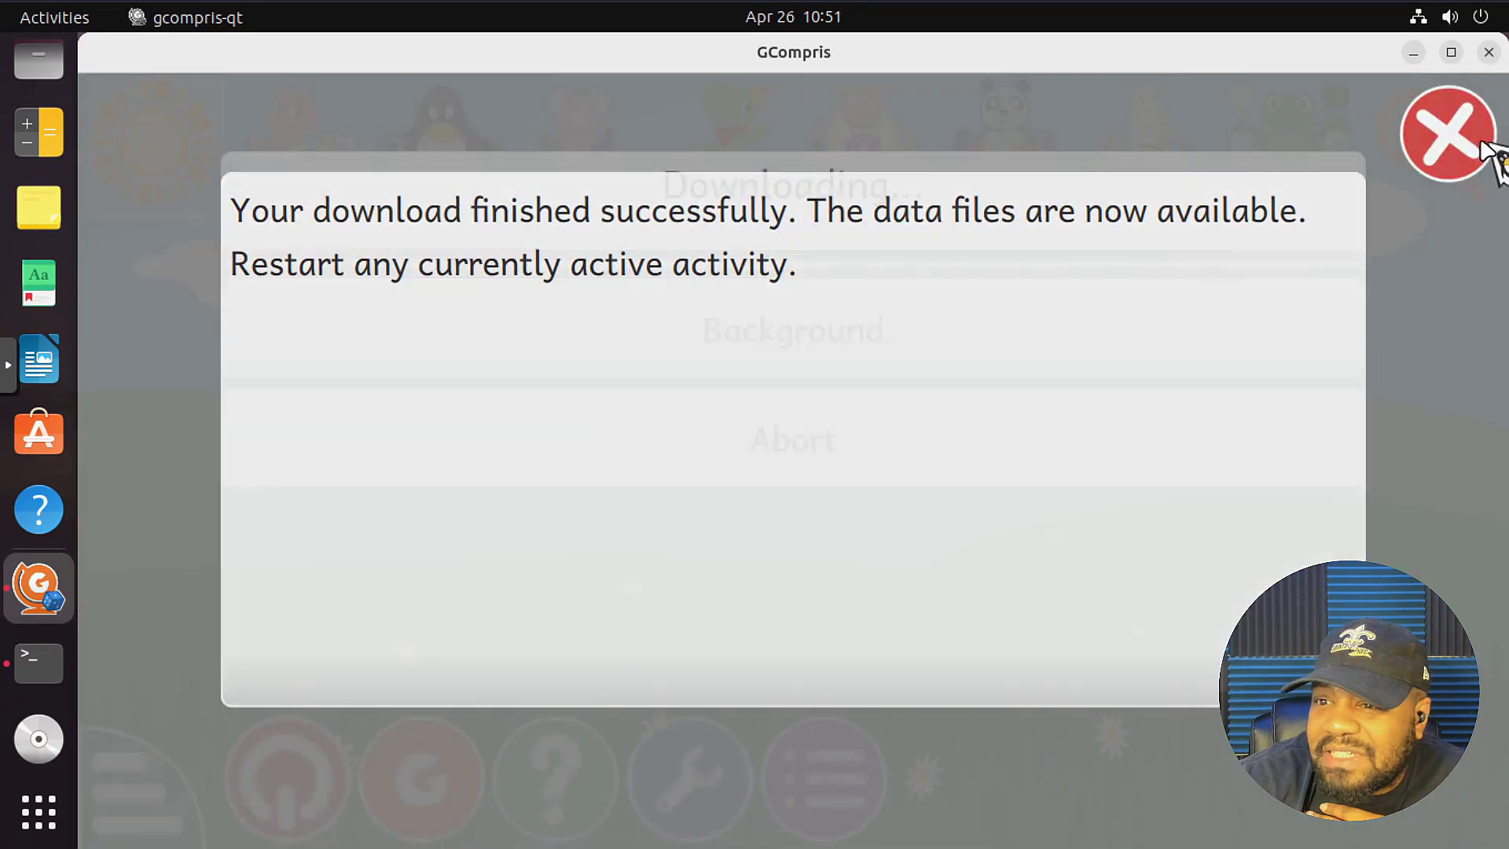
pyautogui.click(1448, 134)
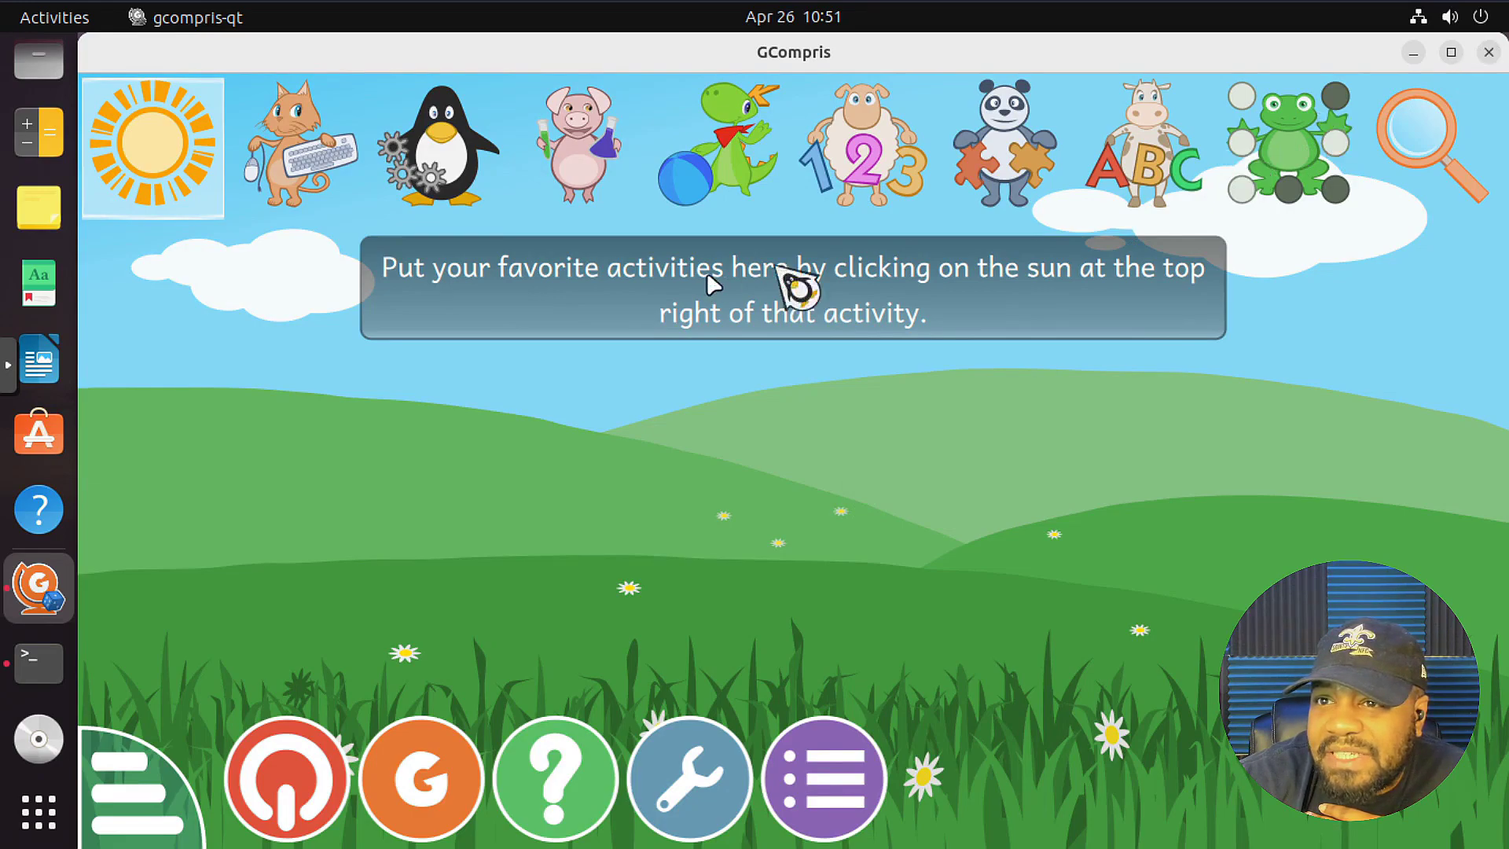
pyautogui.click(1488, 53)
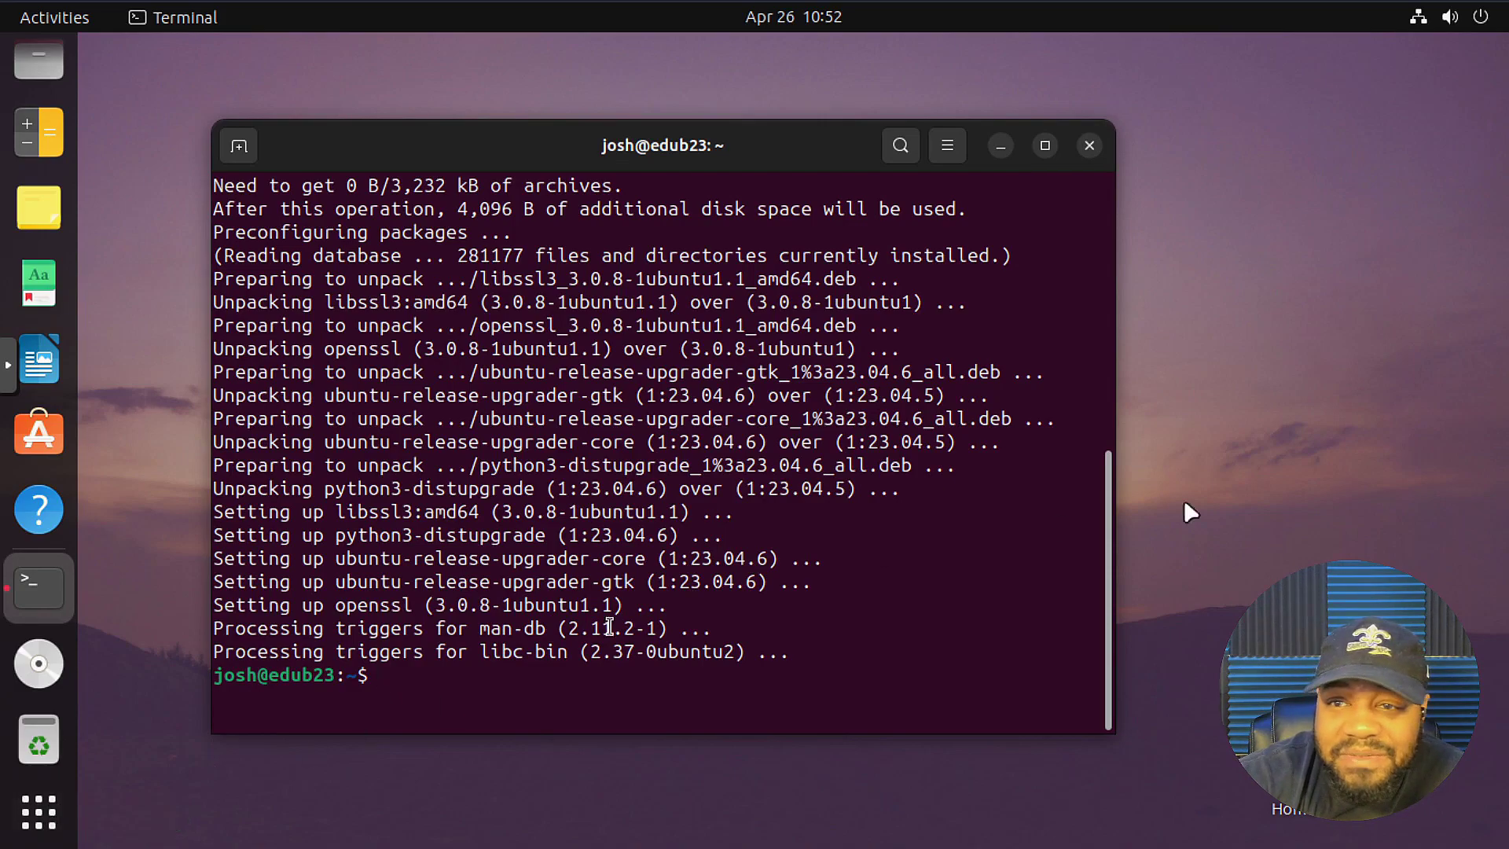
# Run uname -a and highlight the reported kernel version 6.2.0-20-generic
pyautogui.write('unam')
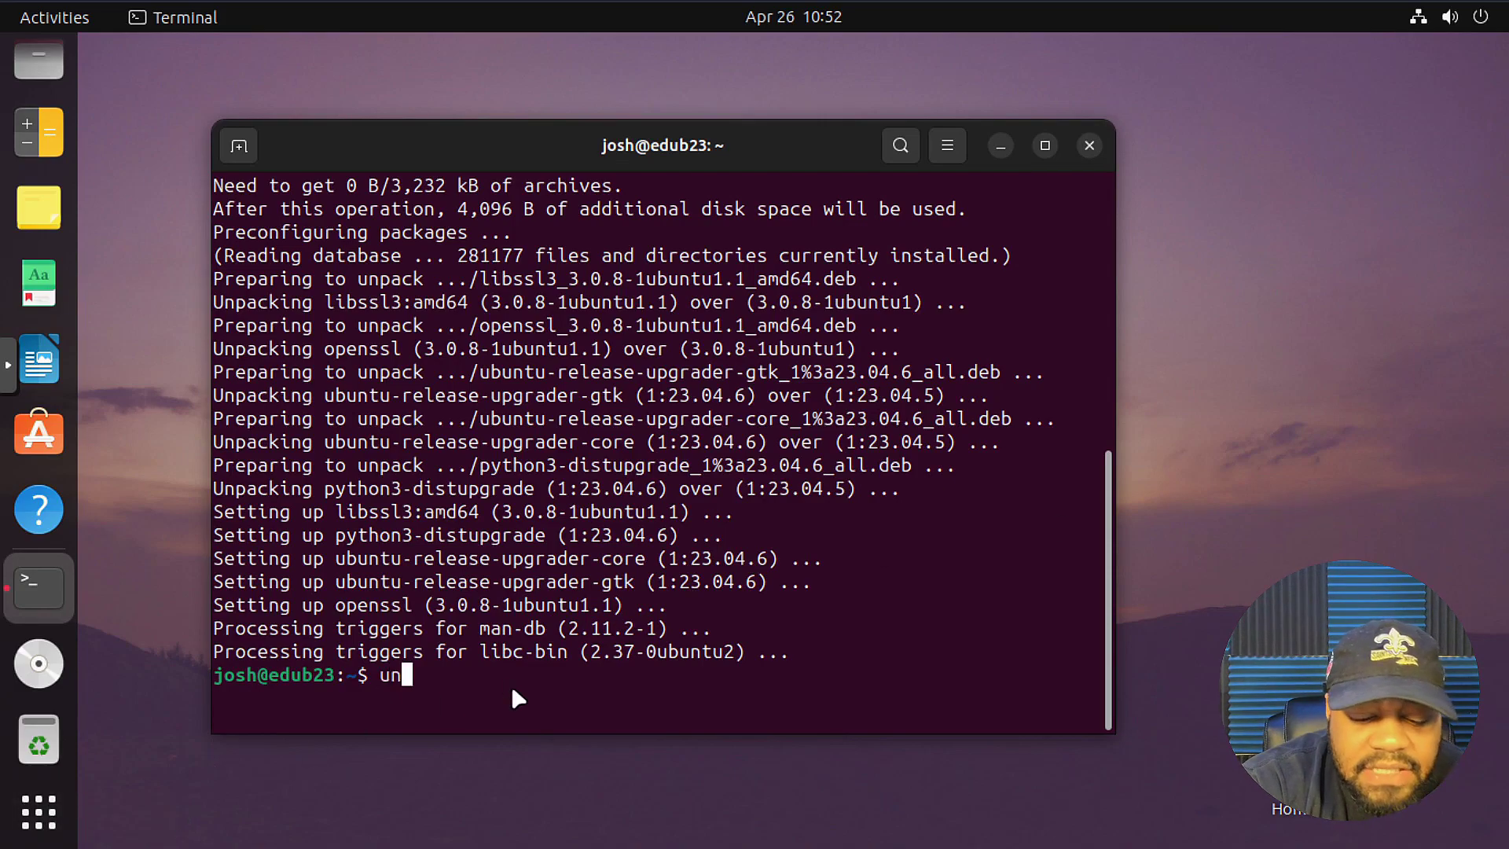
pyautogui.write('e ')
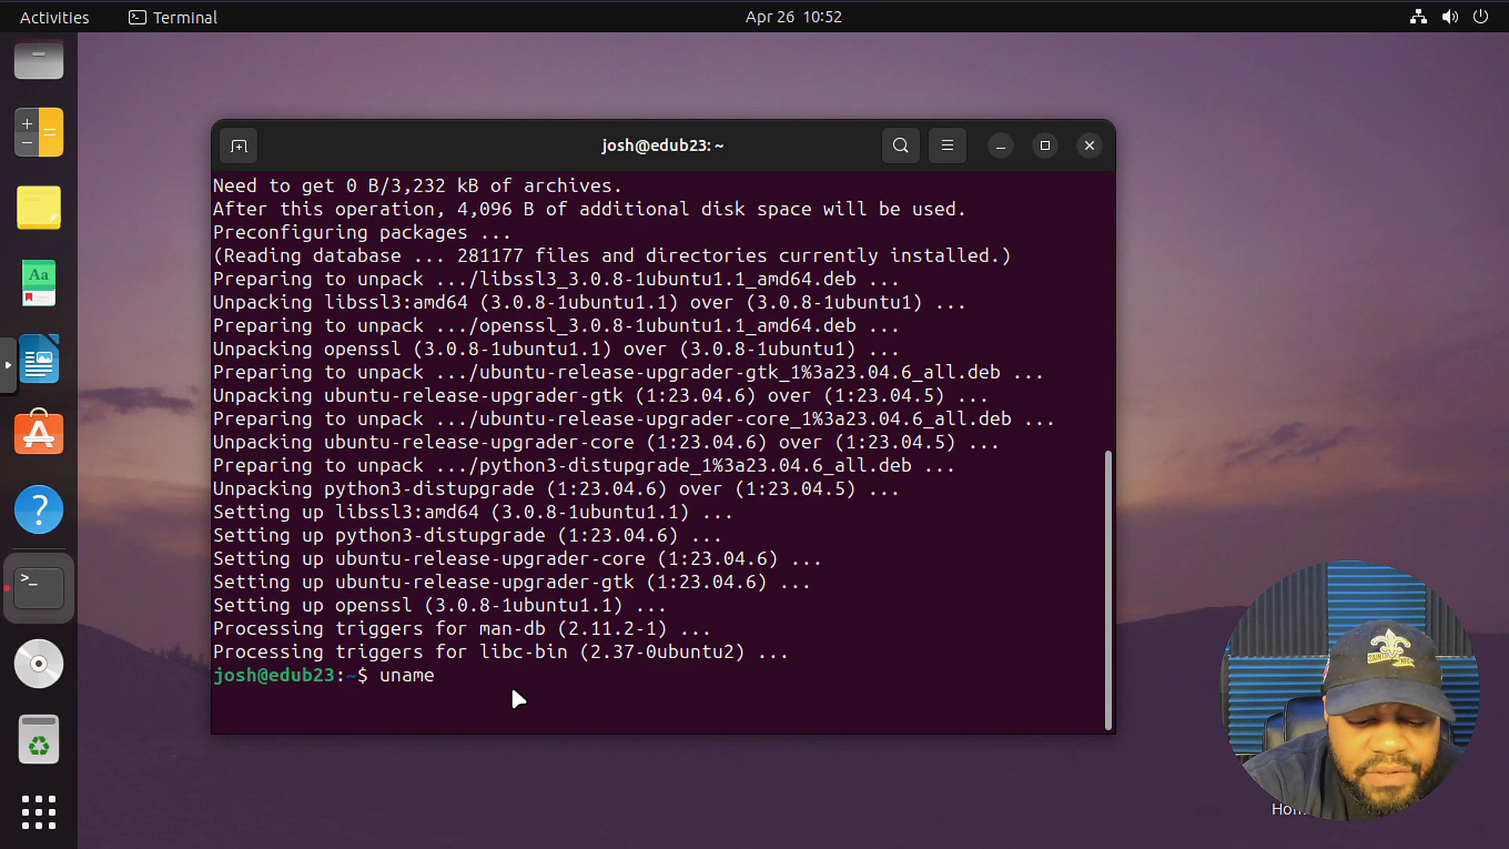
pyautogui.write('-a')
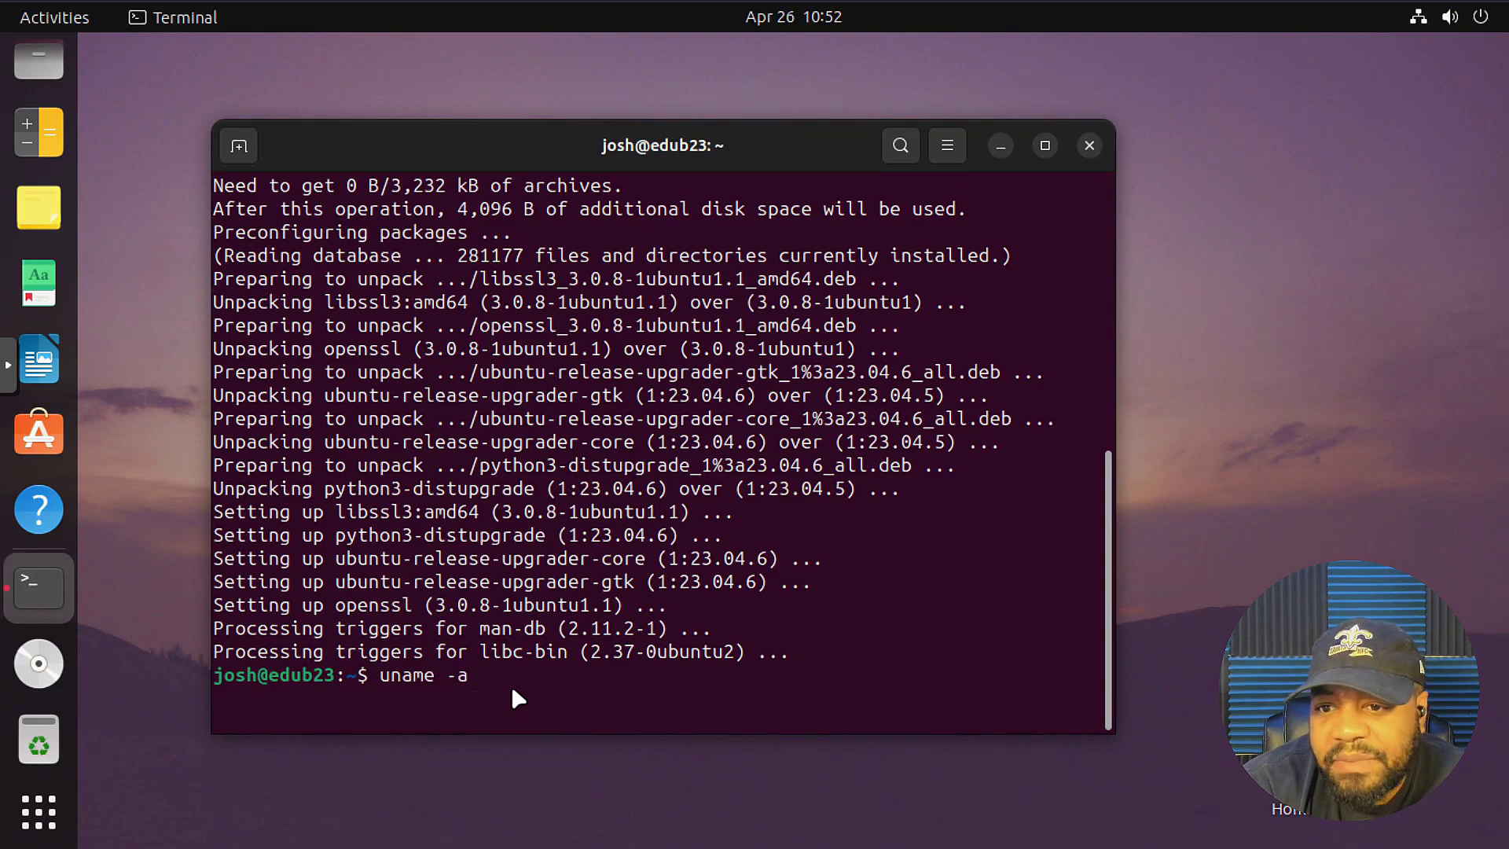
pyautogui.press('Return')
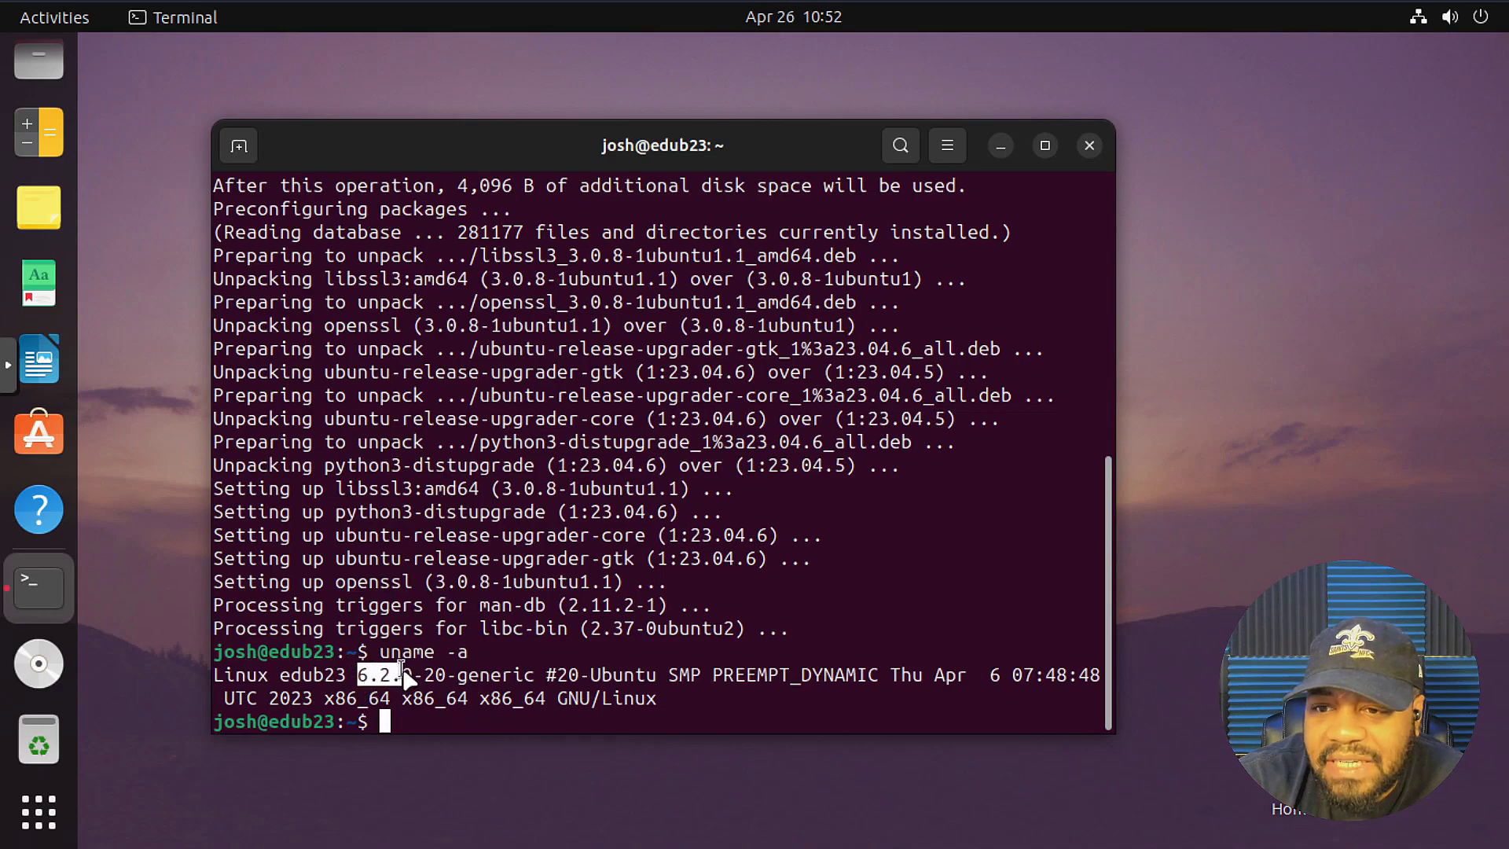
pyautogui.moveTo(411, 675); pyautogui.dragTo(526, 676)
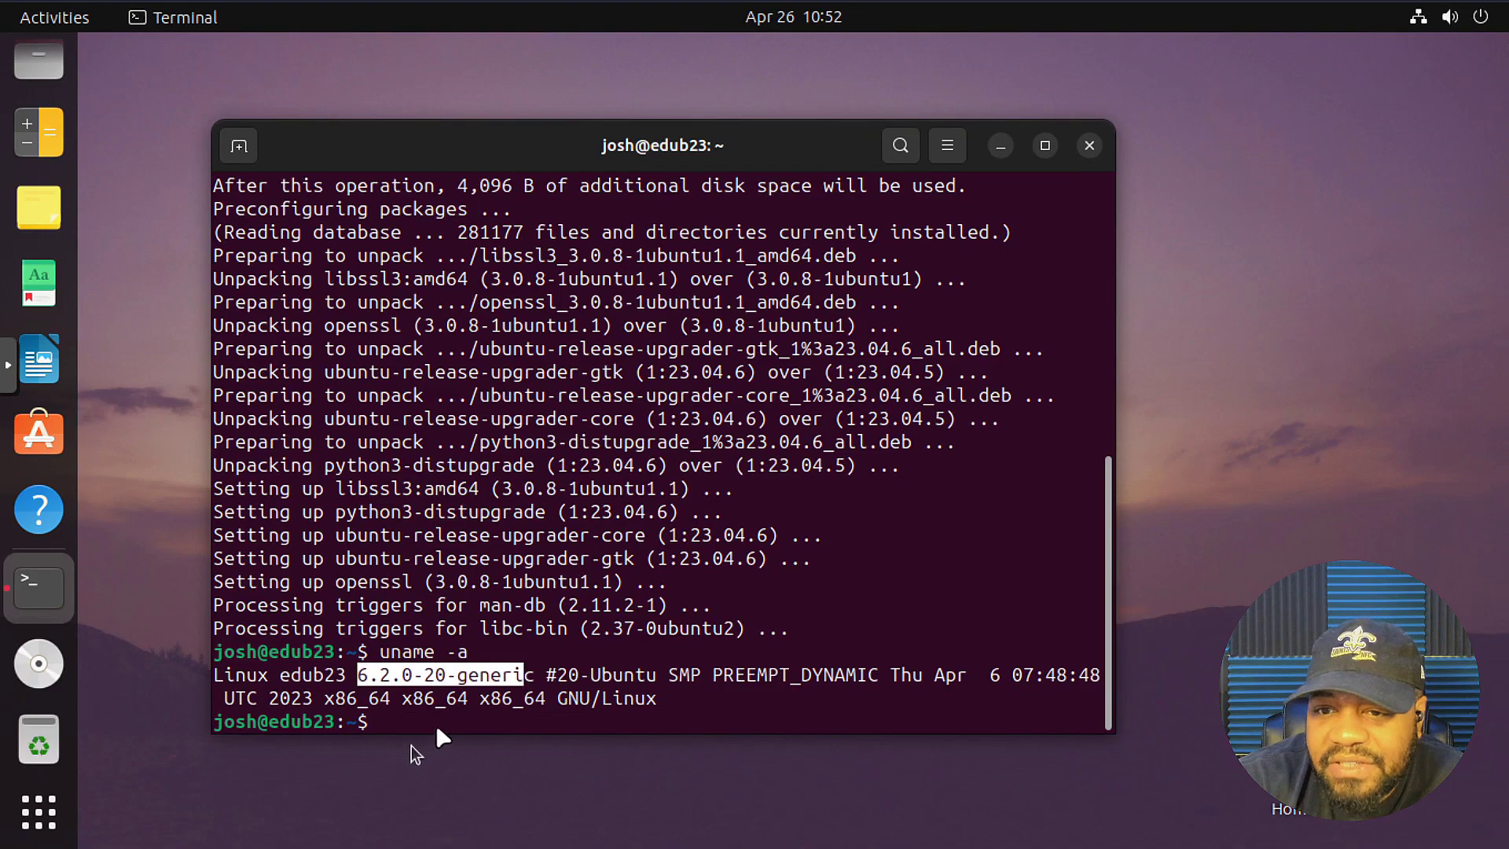
pyautogui.click(439, 715)
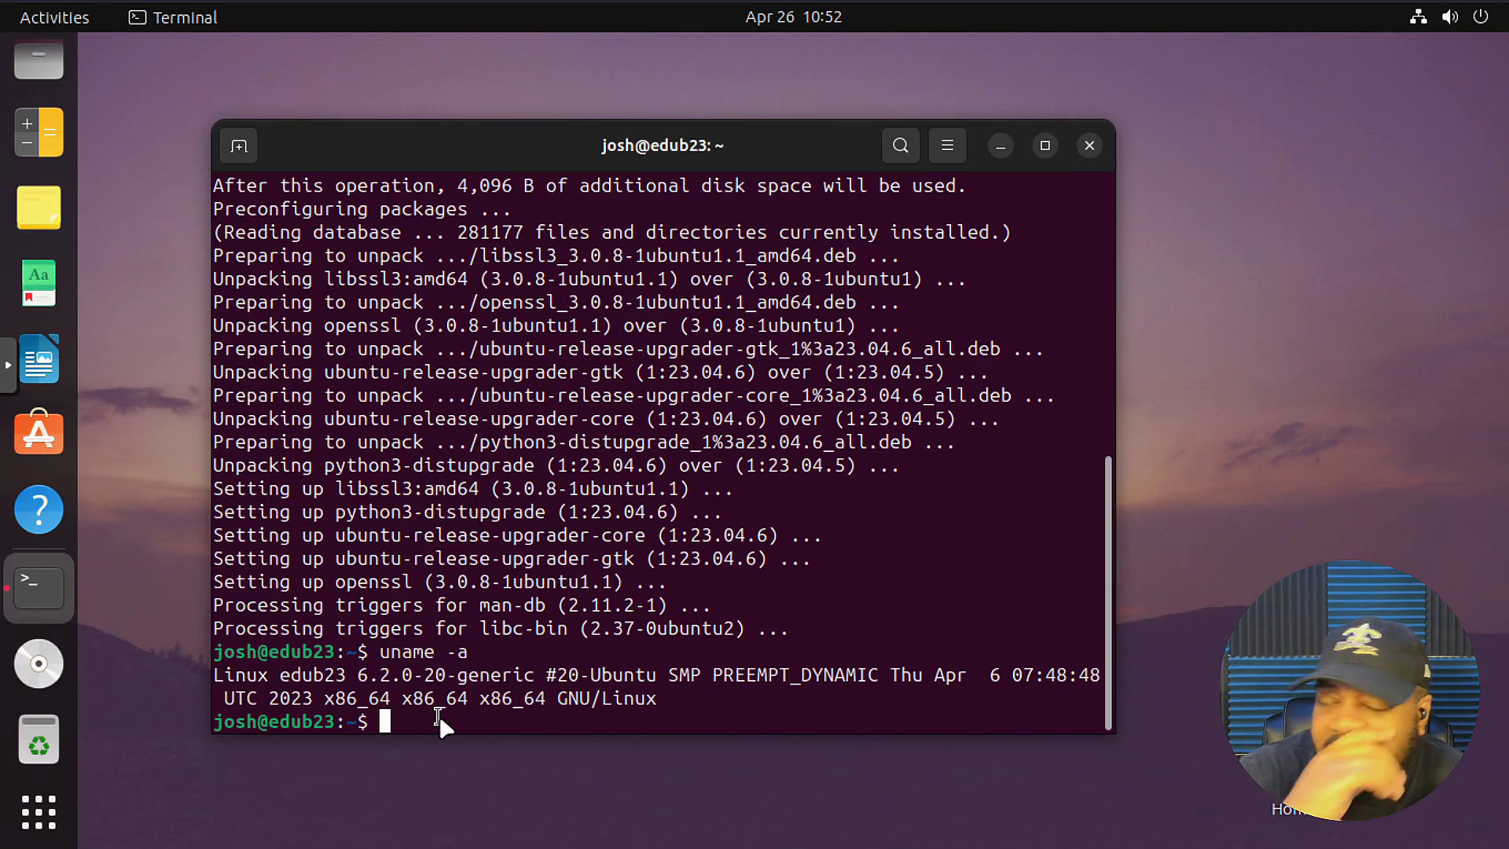